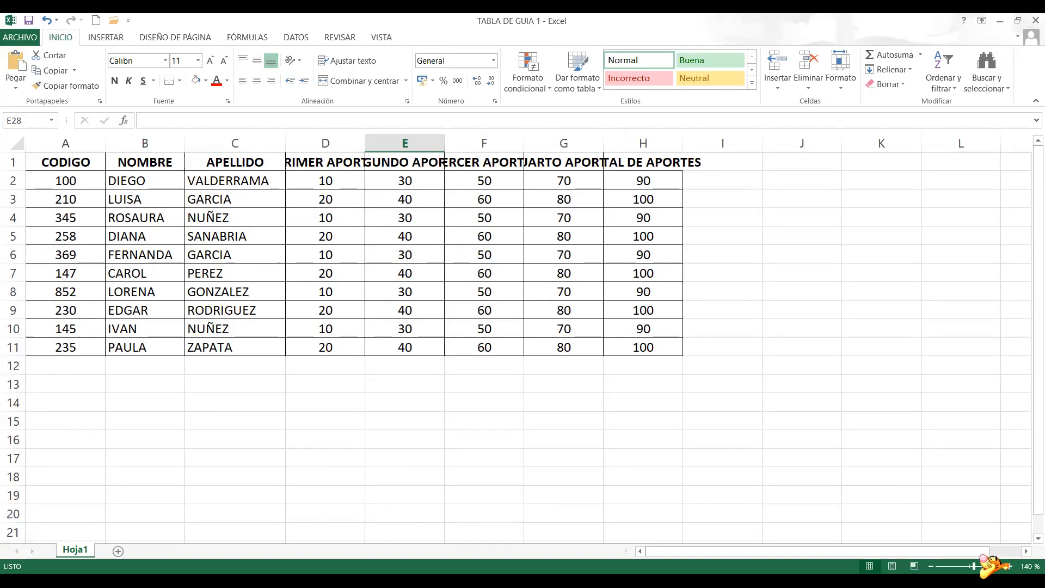
- Clear the values in cells H2 to H11 of the TOTAL DE APORTES column
scroll(420, 402, "up", 2, "ctrl")
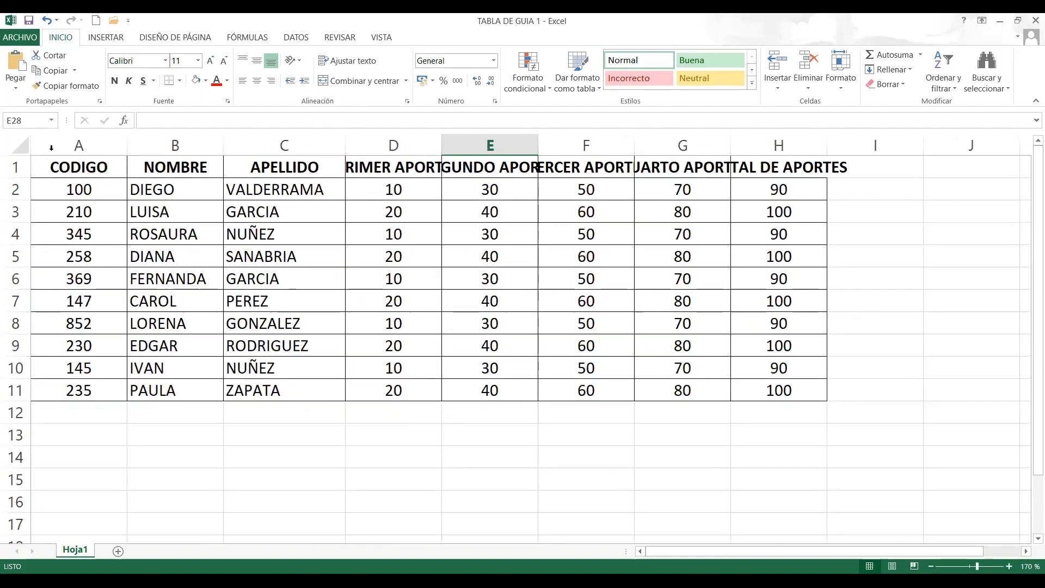
left_click(85, 167)
left_click(216, 166)
left_click(305, 166)
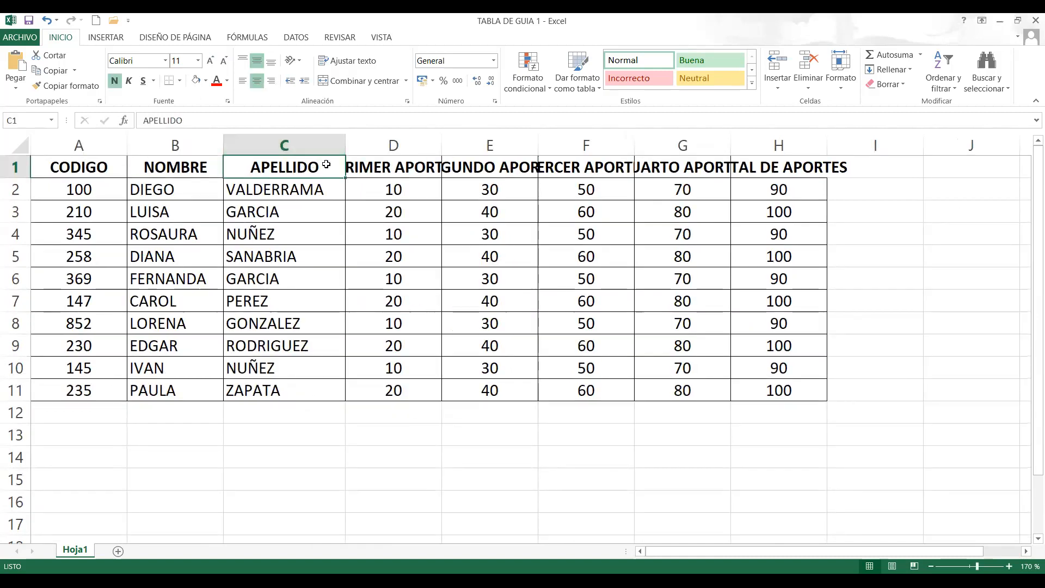
left_click(405, 167)
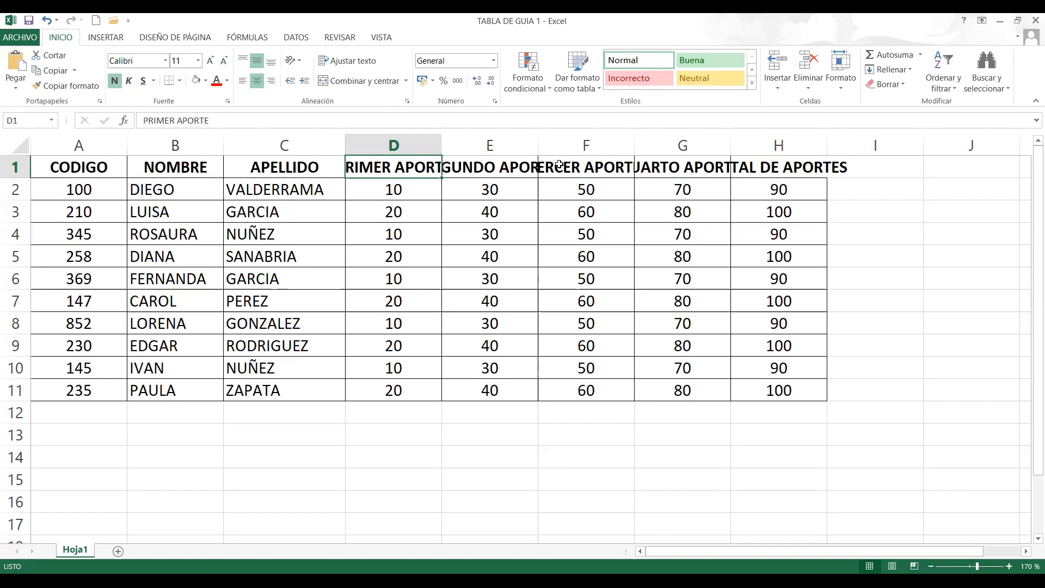
left_click_drag(789, 192, 782, 393)
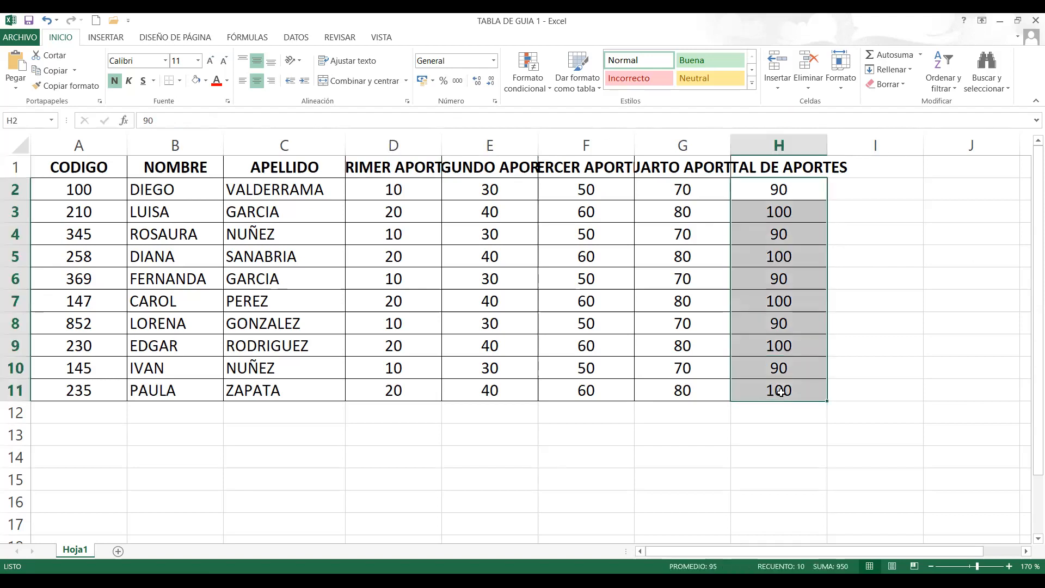
key("Delete")
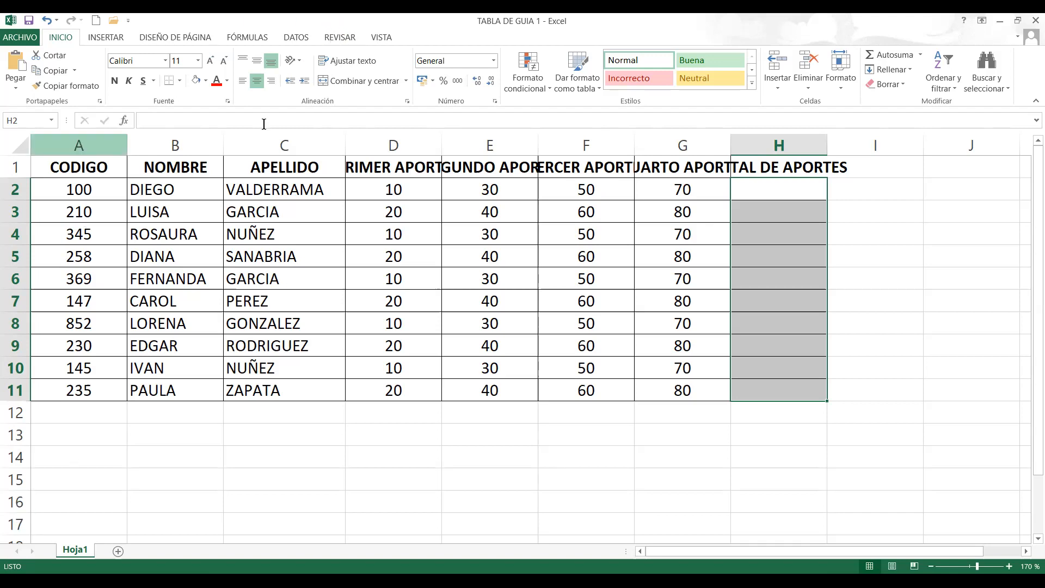
- Examine the entries in the CODIGO, NOMBRE and PRIMER APORTE columns of the table
left_click(112, 228)
left_click(110, 314)
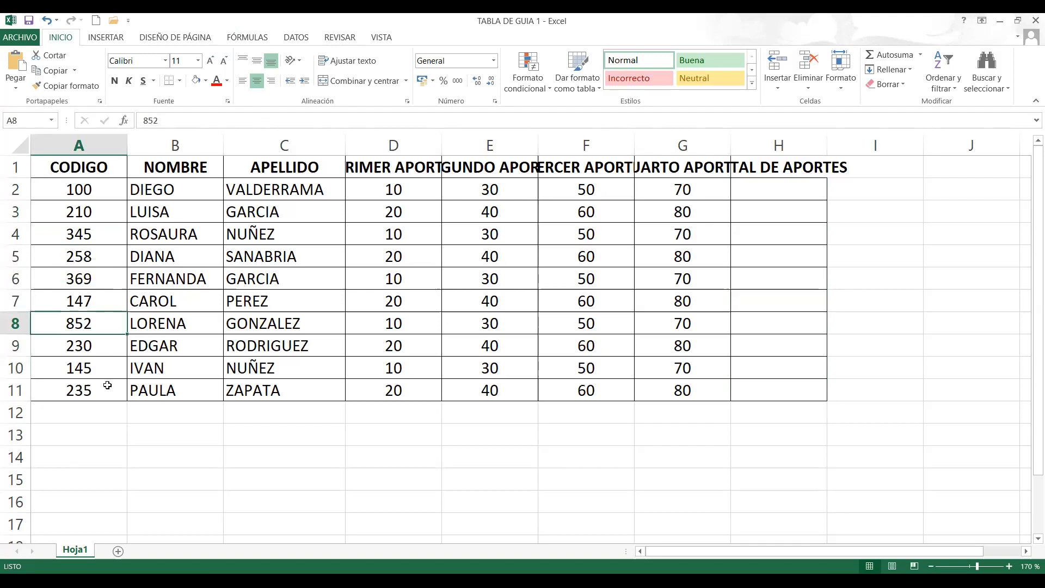
left_click(107, 385)
left_click_drag(167, 381, 184, 305)
left_click(188, 213)
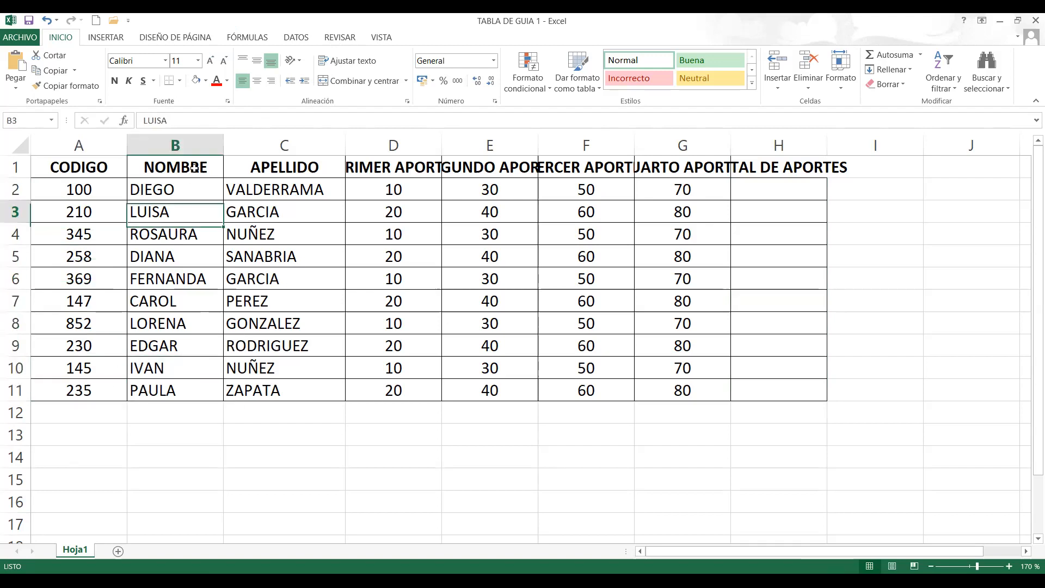
left_click(410, 185)
left_click(416, 256)
left_click(409, 323)
left_click(401, 391)
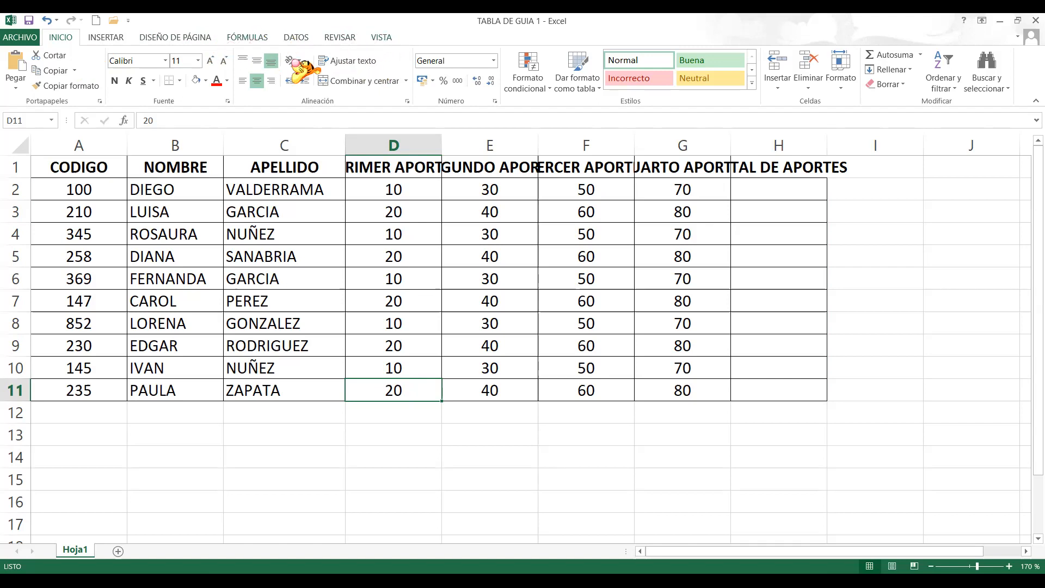
left_click(248, 38)
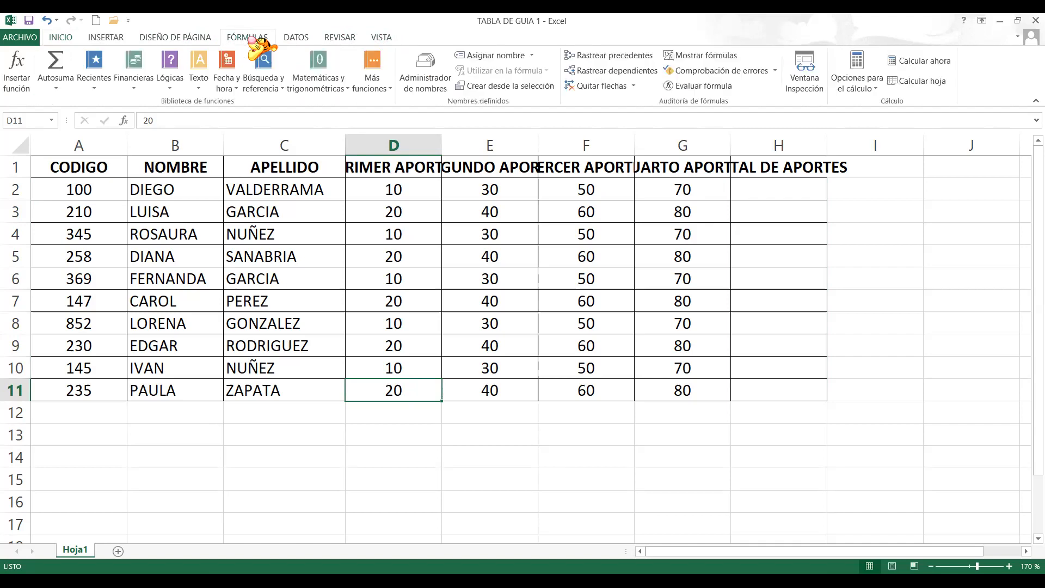
left_click(294, 38)
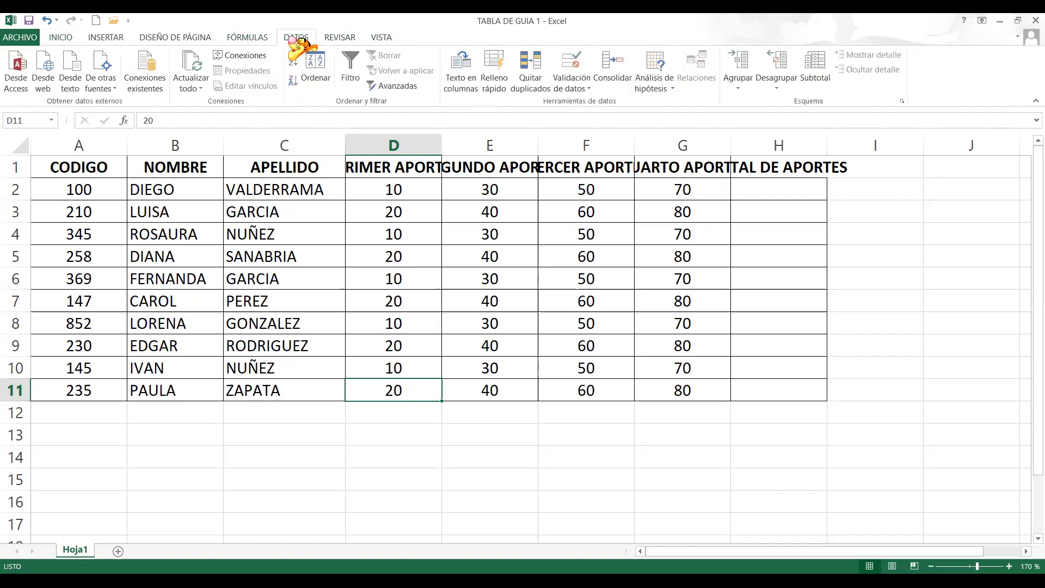
left_click(257, 38)
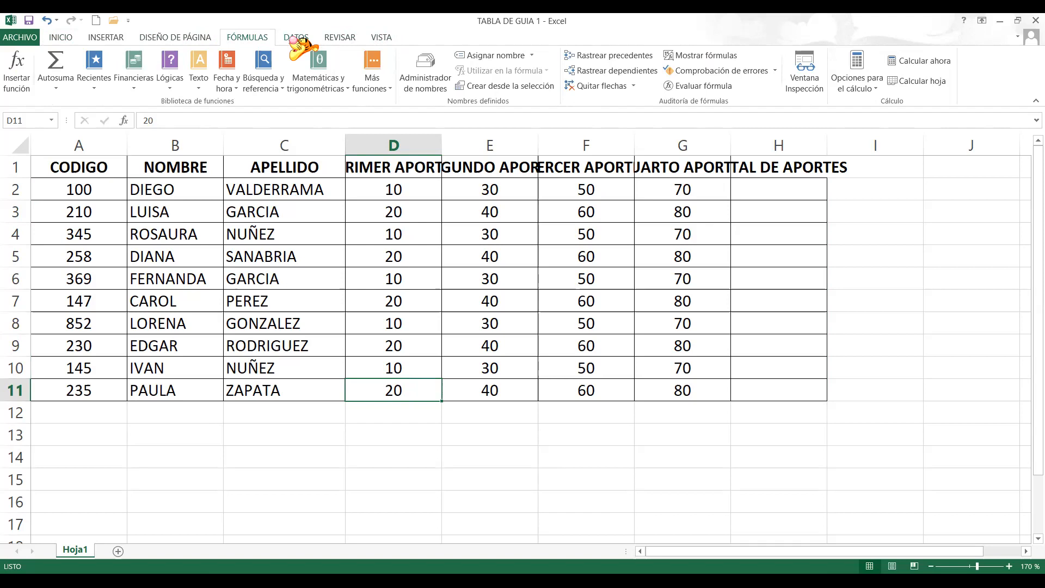
left_click(296, 38)
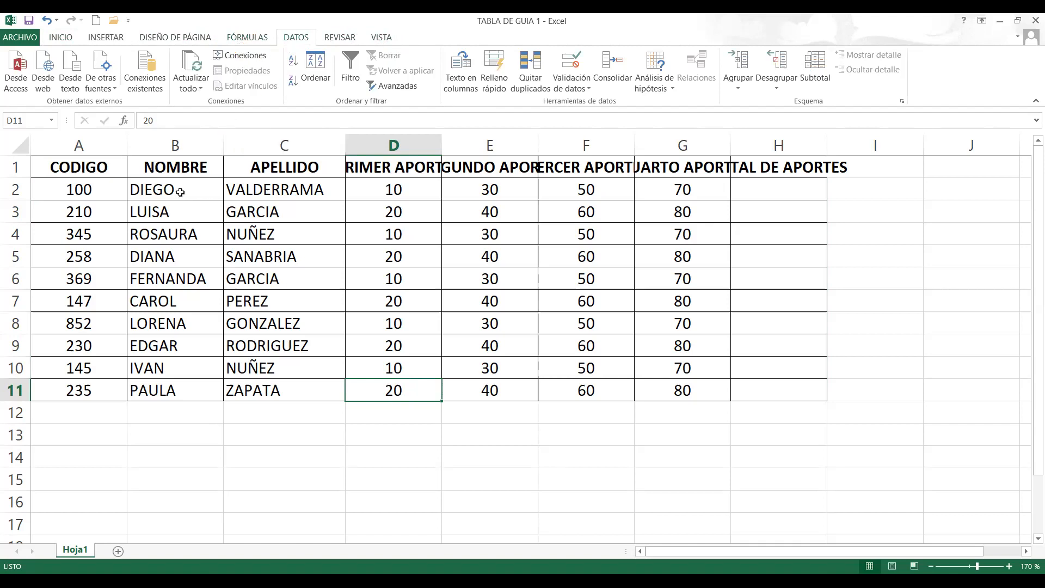
left_click(60, 37)
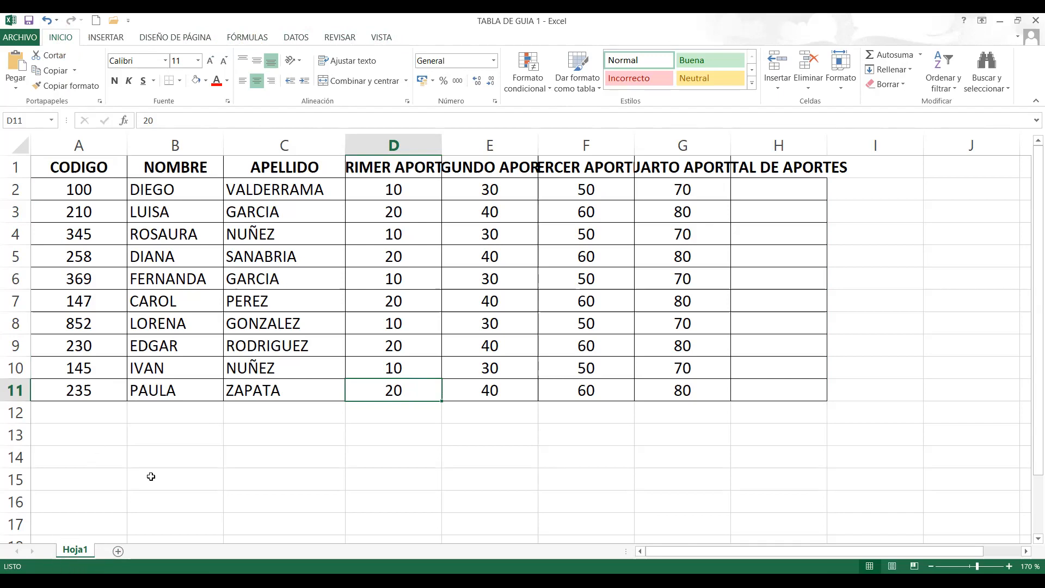
- Add five new blank worksheets, Hoja2 to Hoja6, to the workbook
key("shift+F11")
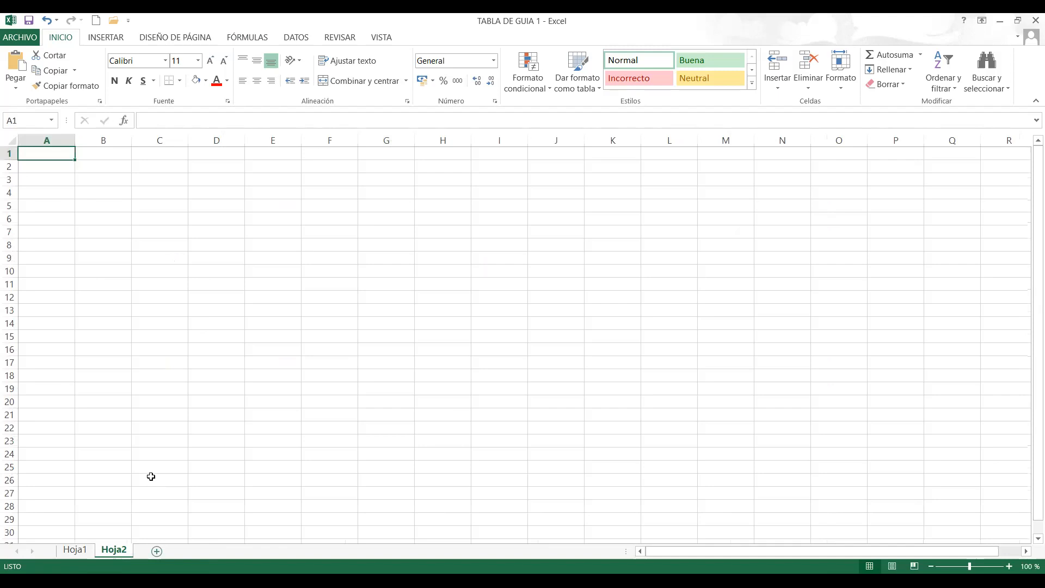
key("shift+F11")
key("shift+F11")
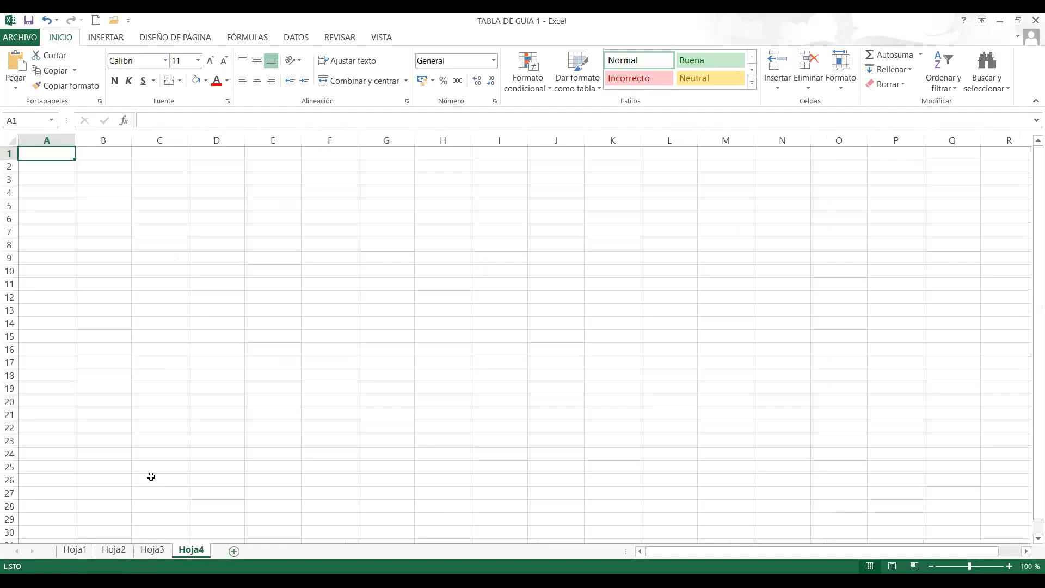
key("shift+F11")
key("shift+F11")
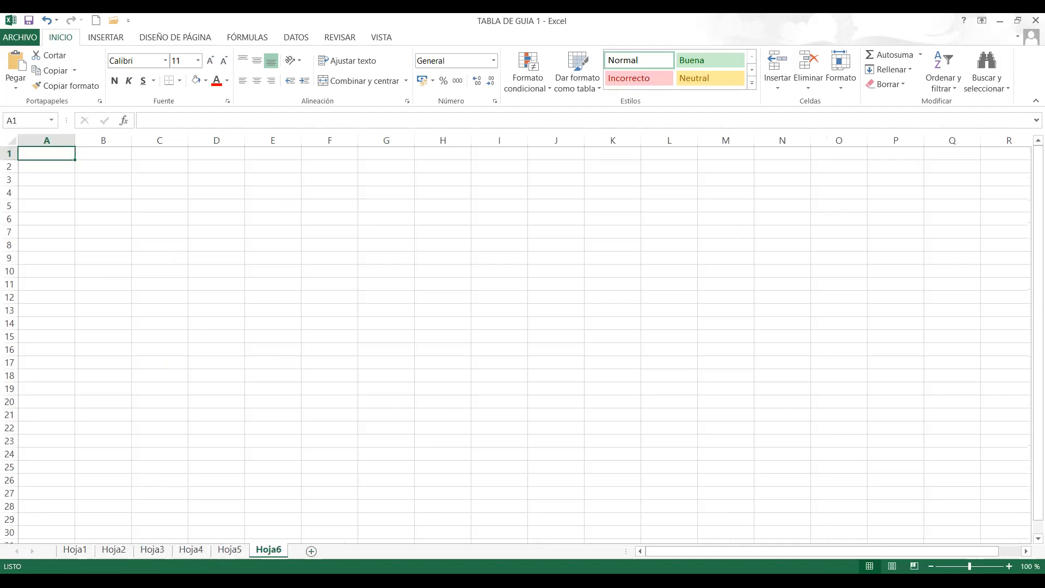
- Insert two more blank worksheets directly after Hoja1, and return to Hoja1
left_click(76, 550)
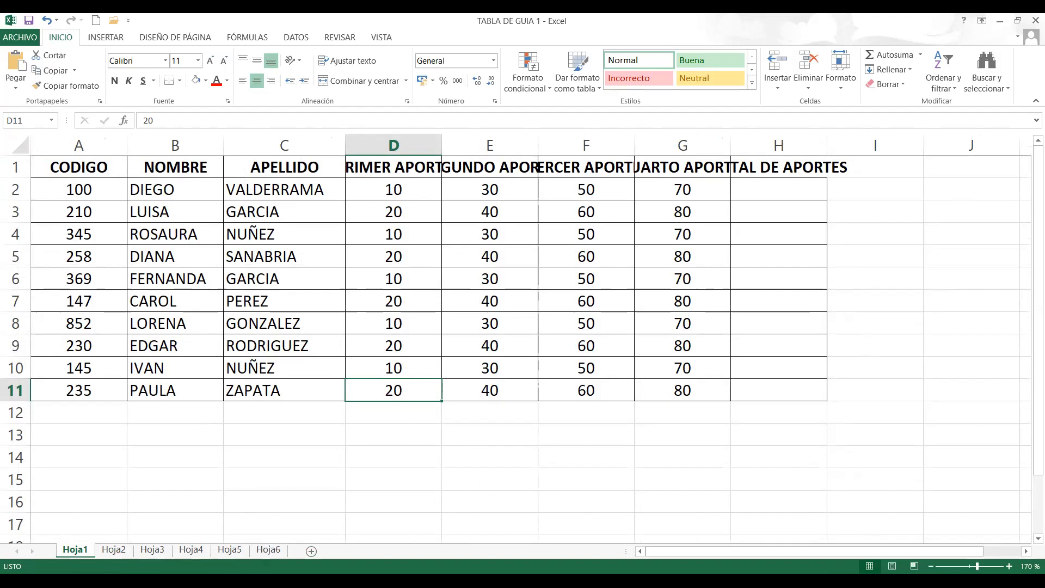
left_click(312, 551)
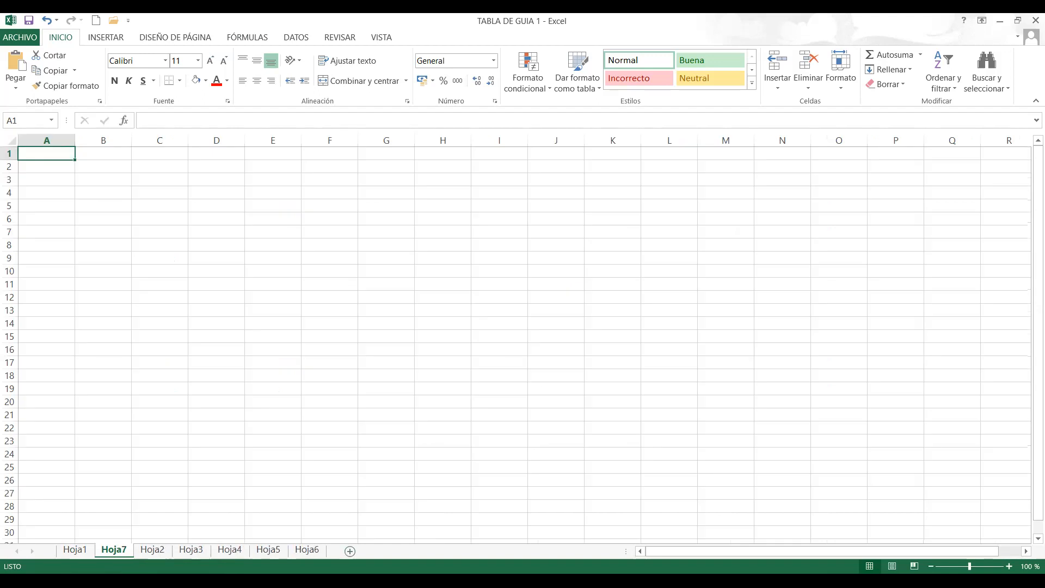
left_click(351, 551)
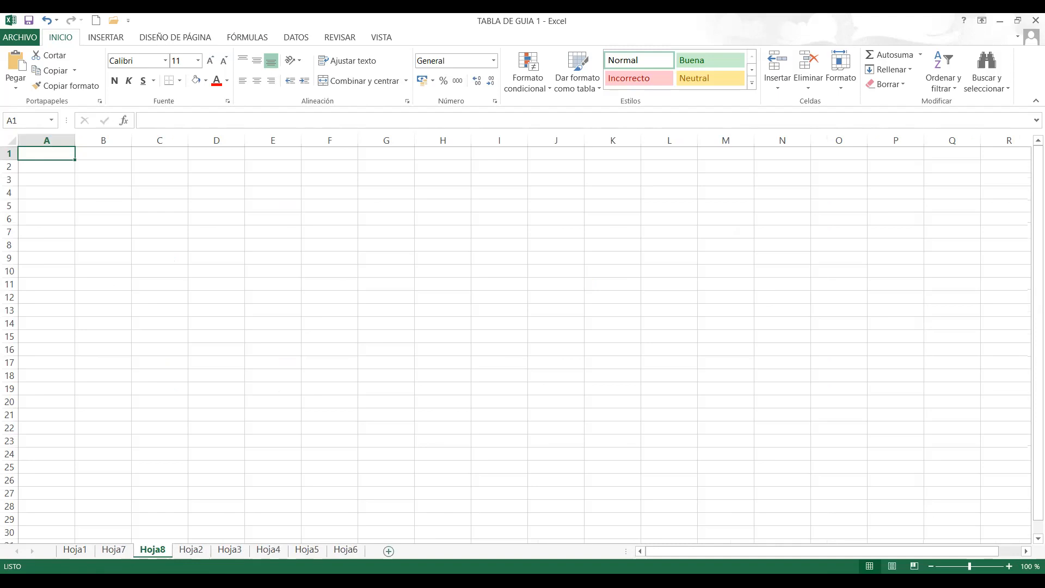
left_click(77, 550)
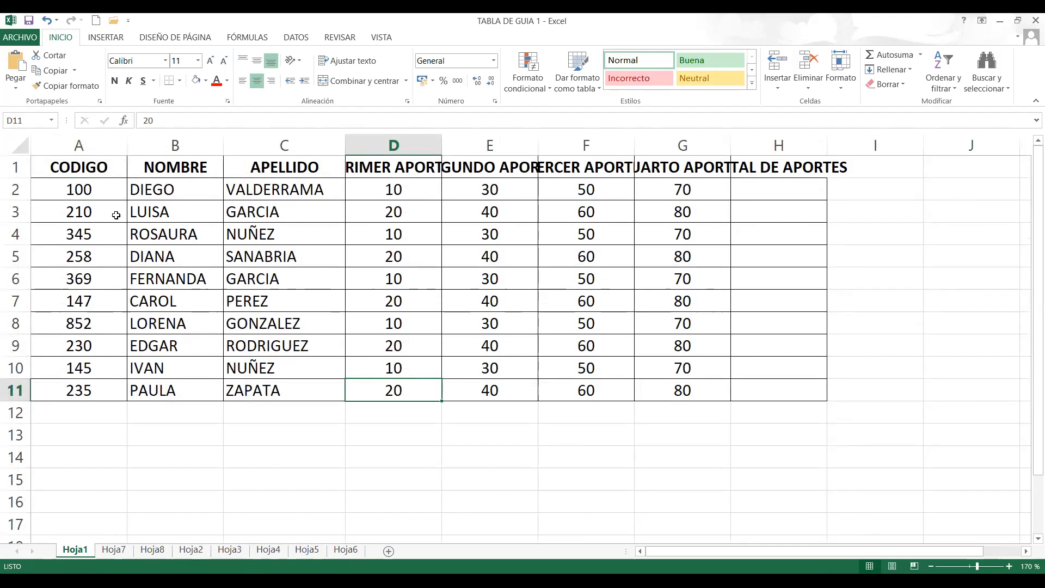
left_click(93, 192)
left_click(201, 183)
left_click(284, 191)
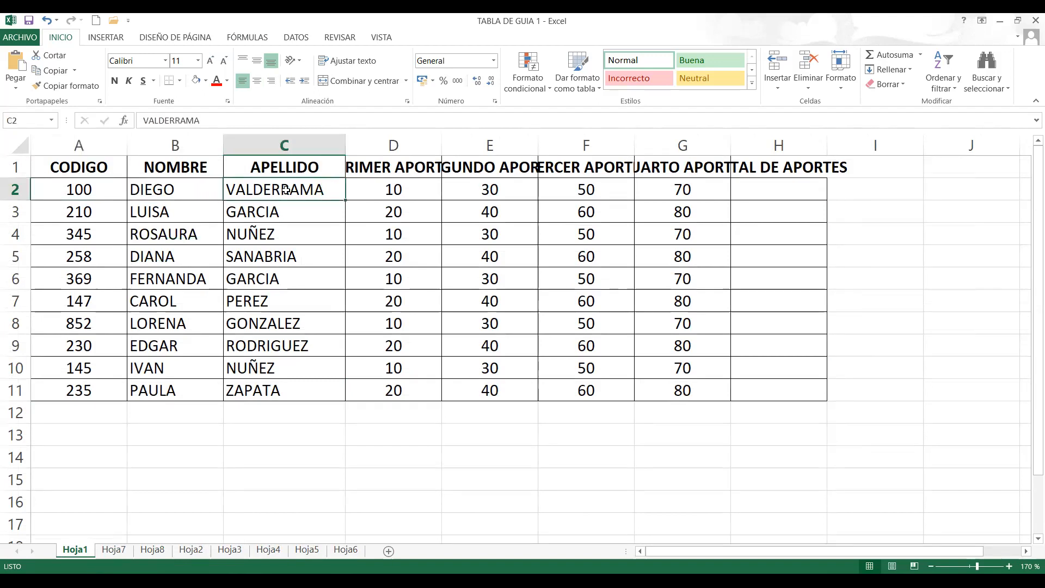
left_click(871, 190)
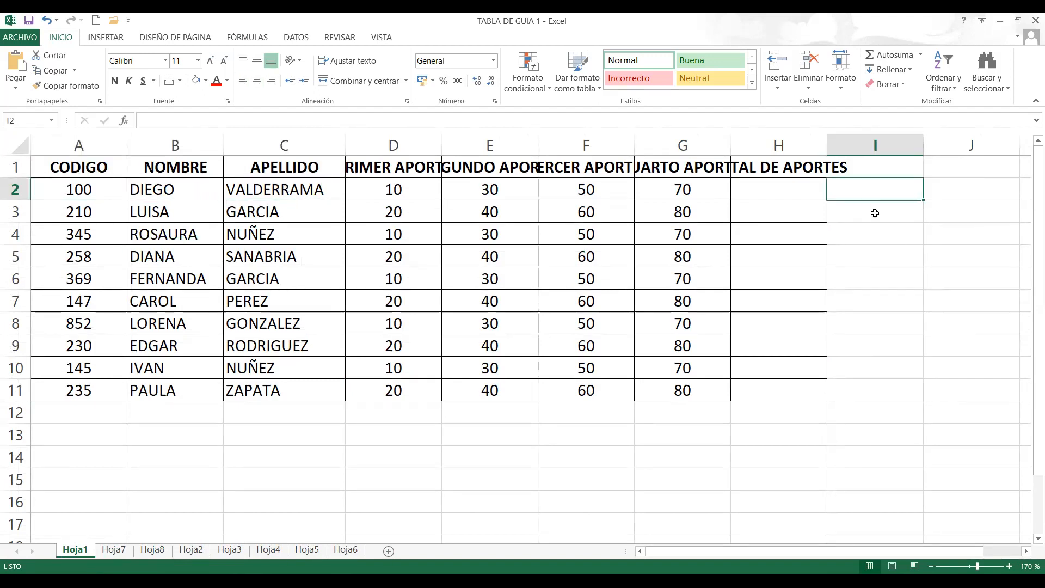
left_click(875, 212)
left_click(876, 234)
left_click(873, 255)
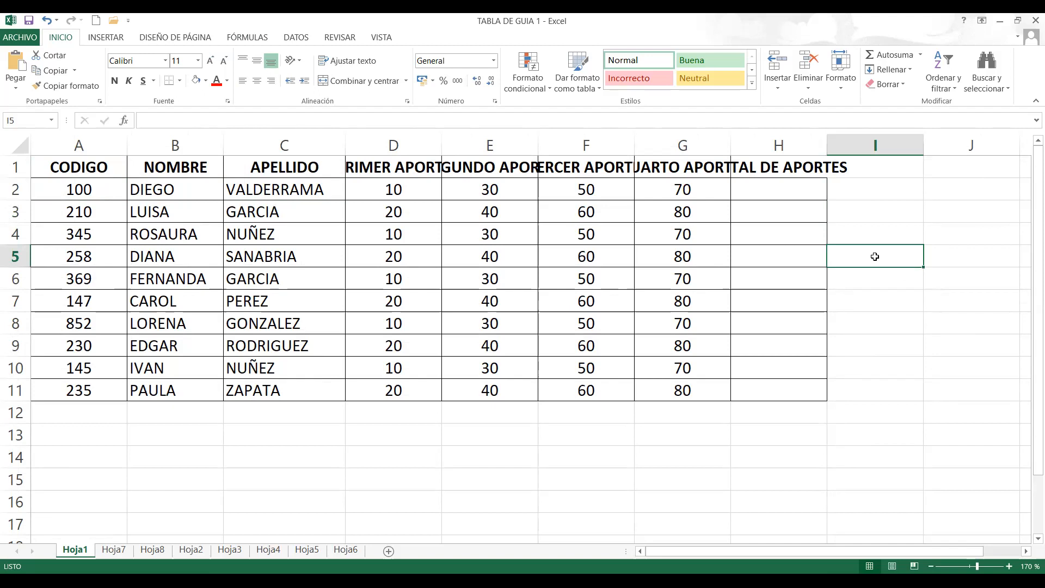
left_click(888, 194)
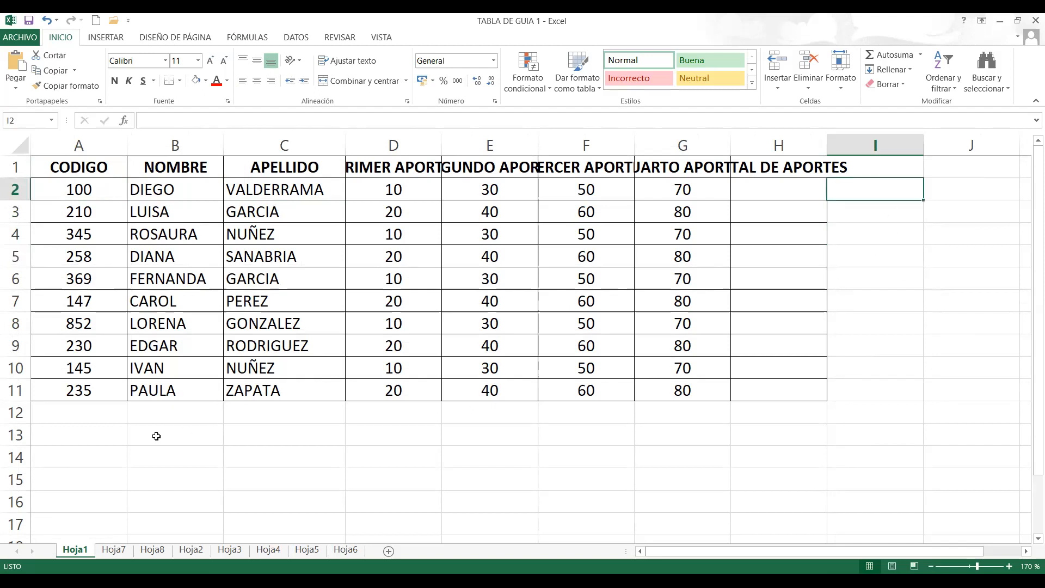
- Enter the text CELDAS in cell B13 below the table
left_click(156, 434)
type("CELDAAS")
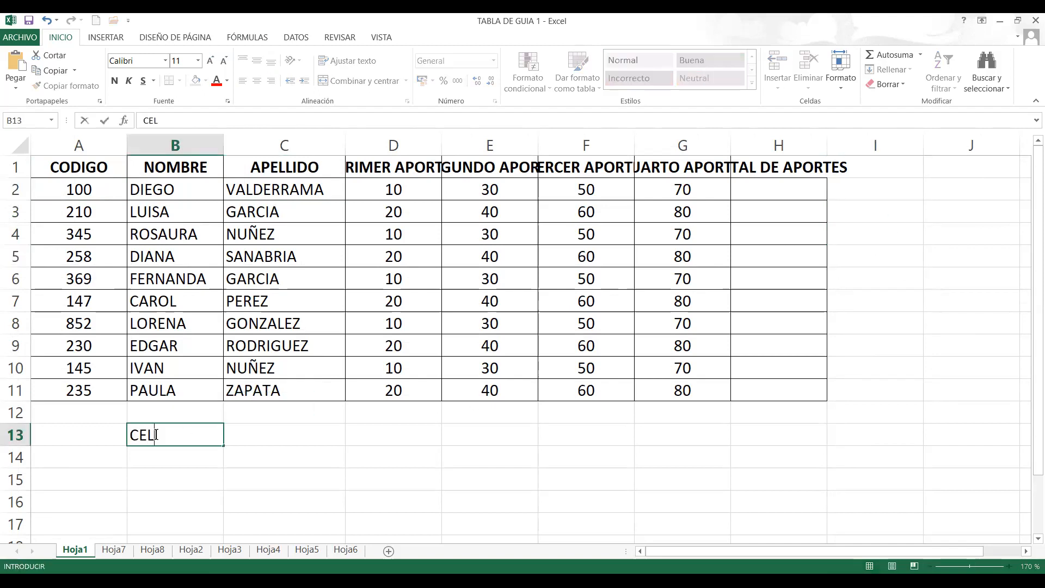
key("BackSpace")
key("BackSpace")
type("S")
left_click(254, 431)
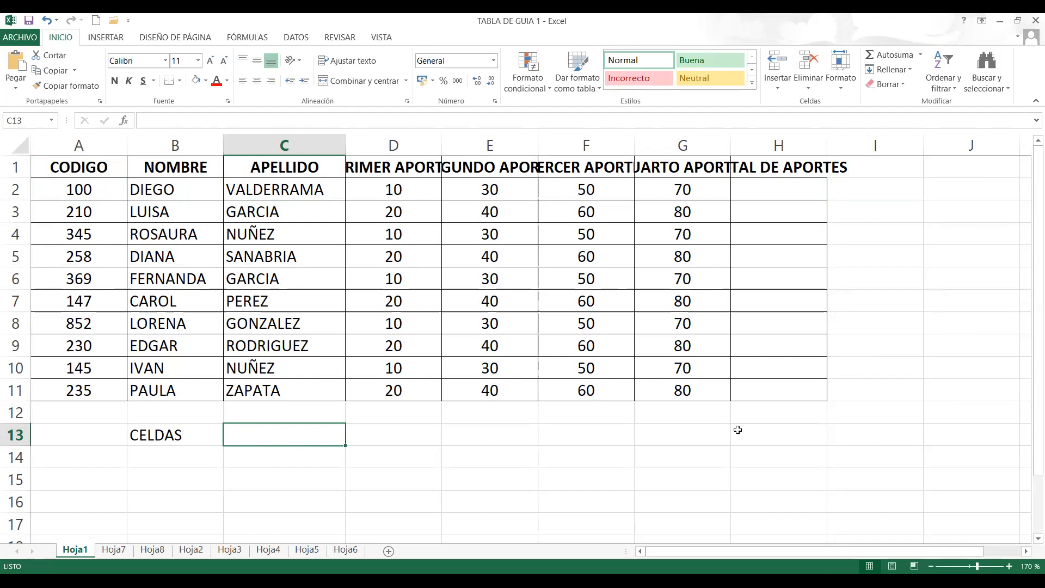
left_click(104, 194)
left_click(160, 186)
left_click(265, 188)
left_click(379, 193)
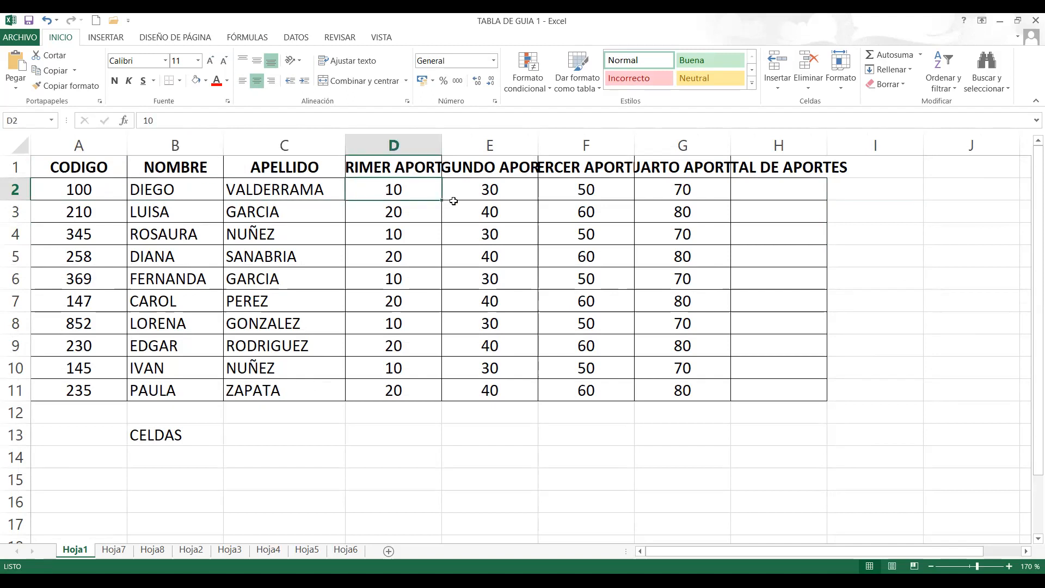
left_click(488, 197)
left_click(907, 187)
left_click(909, 238)
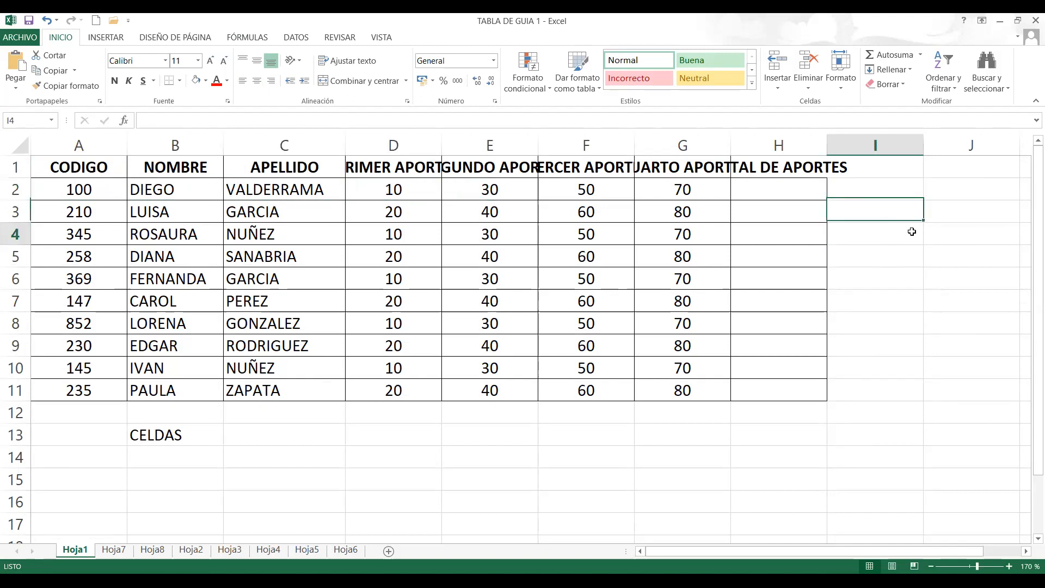
left_click(281, 435)
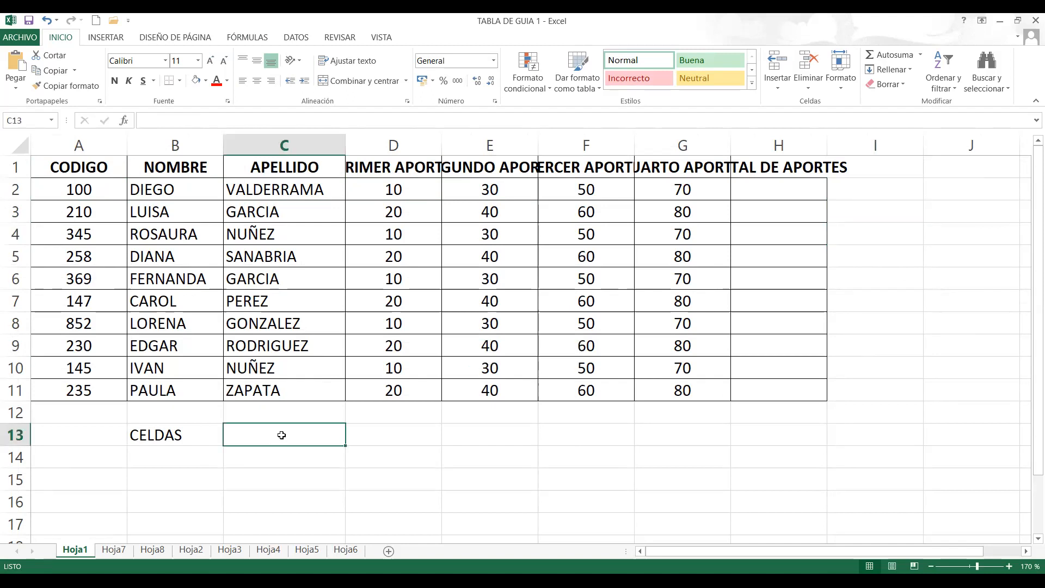
left_click(429, 439)
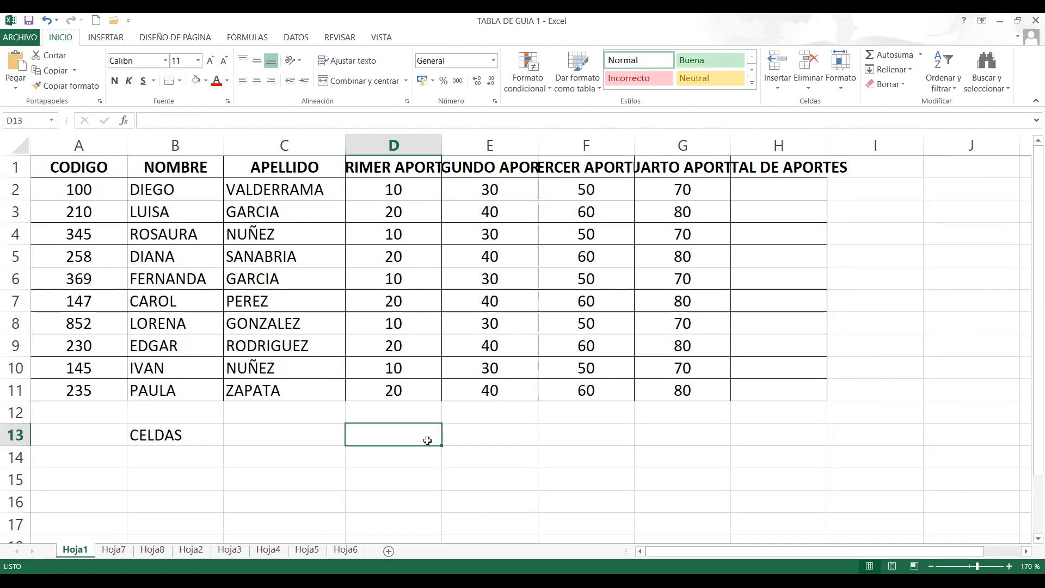
left_click(531, 438)
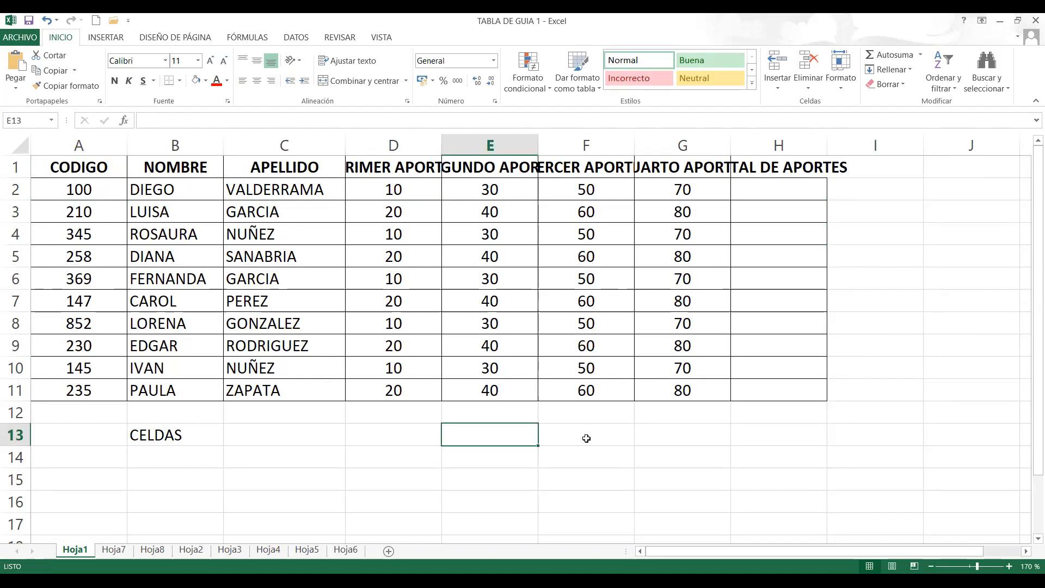
left_click(583, 435)
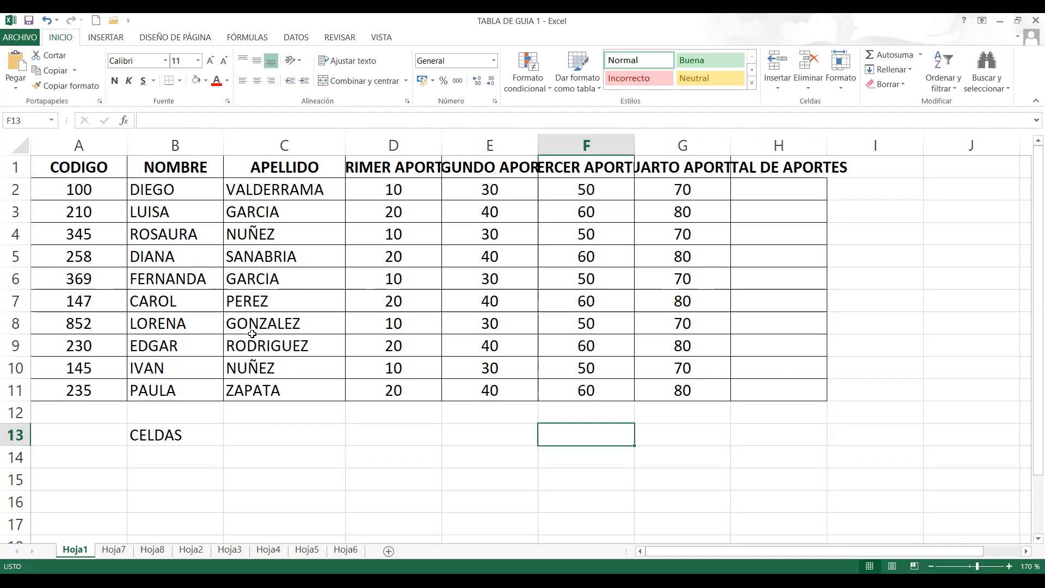
- View the templates offered for a new workbook, and return to the worksheet
left_click(31, 38)
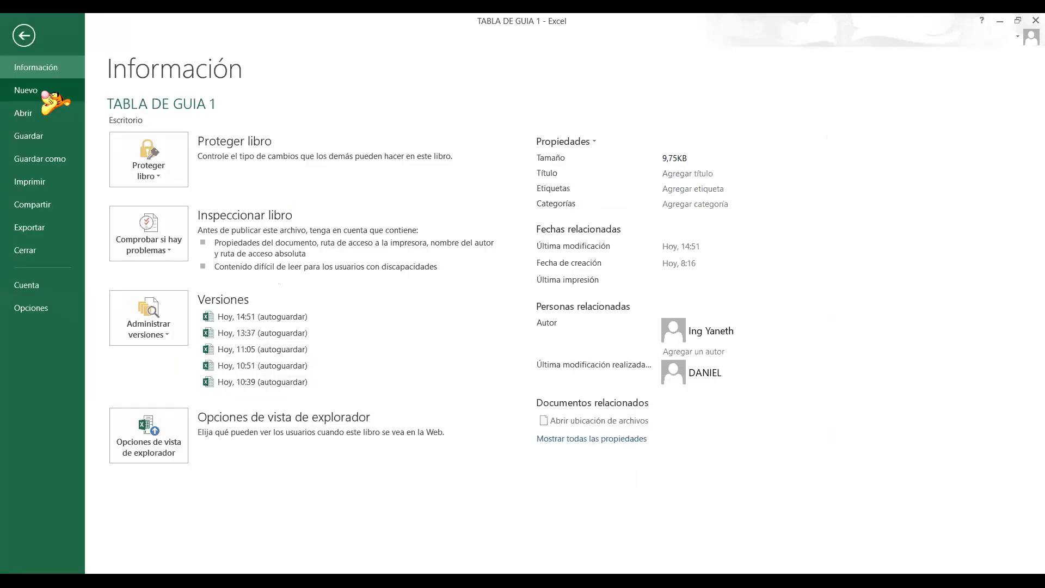
left_click(43, 92)
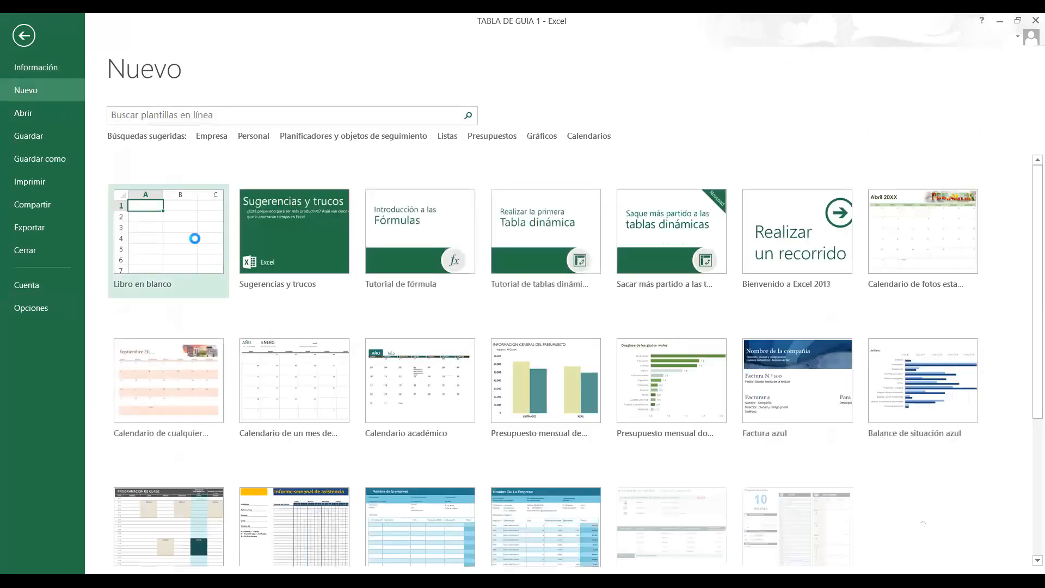
key("Escape")
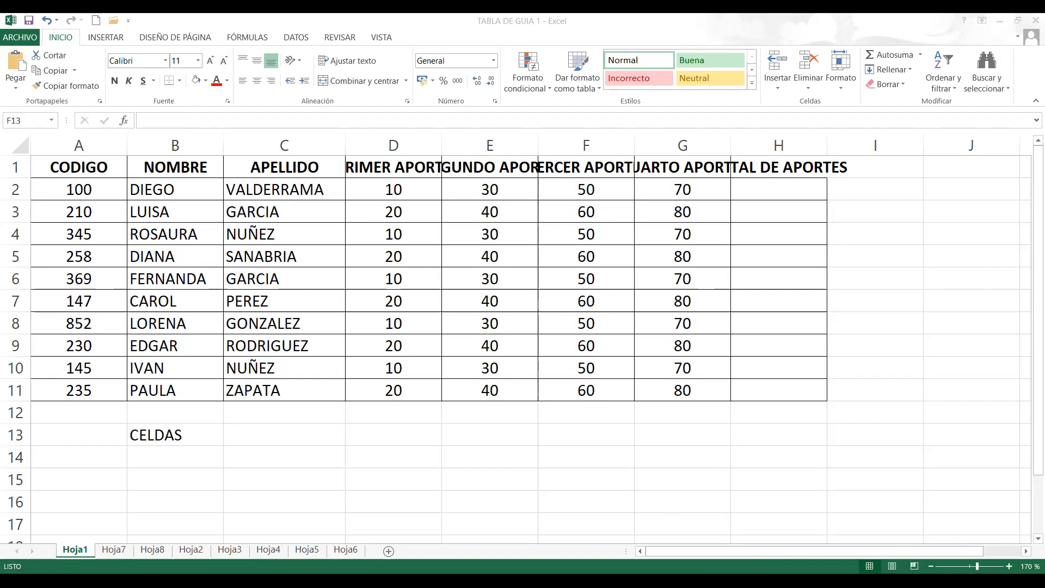
- Switch to the Libro3 workbook, select columns A, B, C and D one at a time, and return to cell G6
key("alt+Tab")
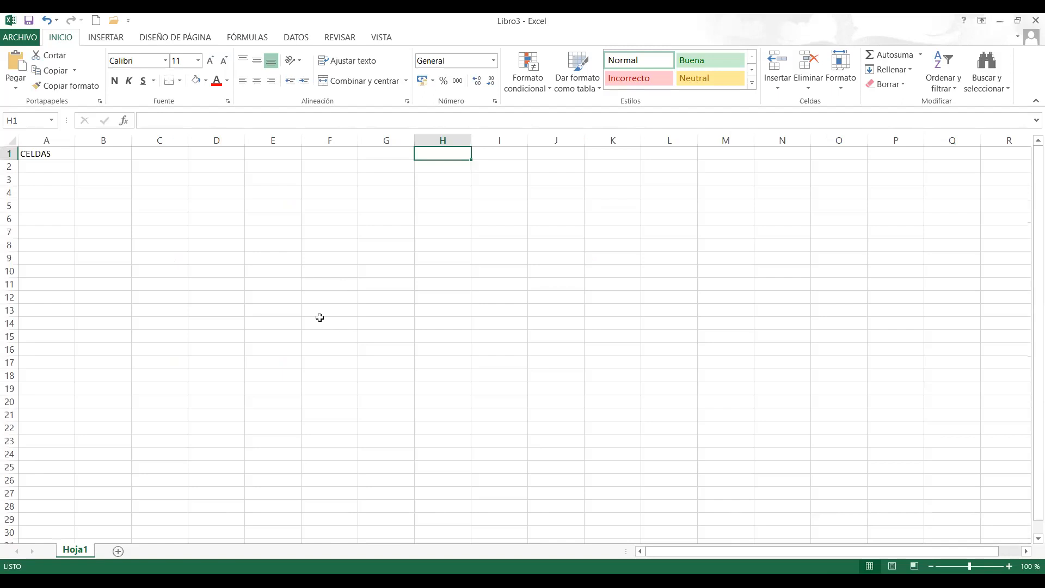
left_click(60, 140)
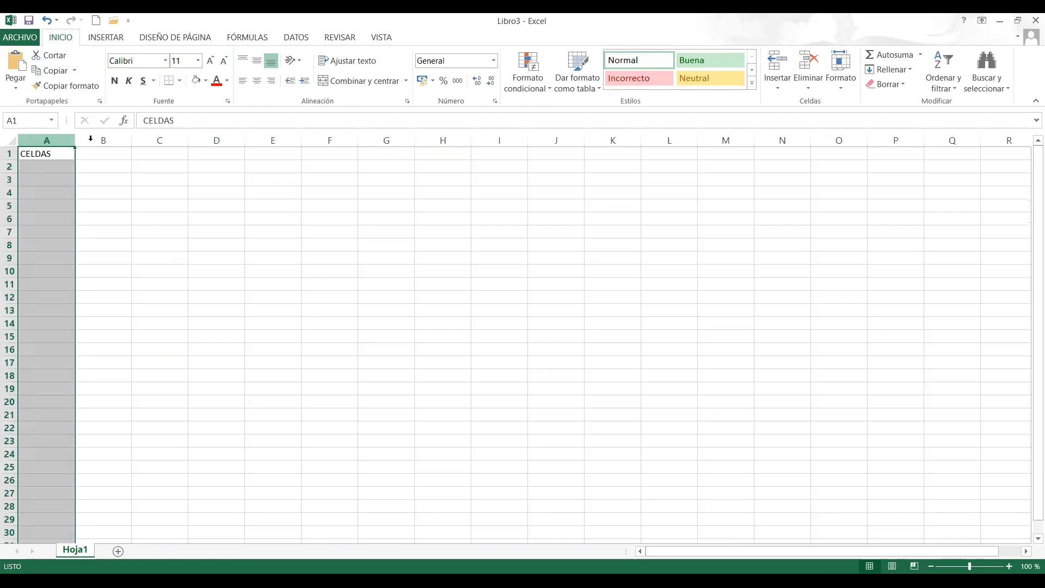
left_click(105, 140)
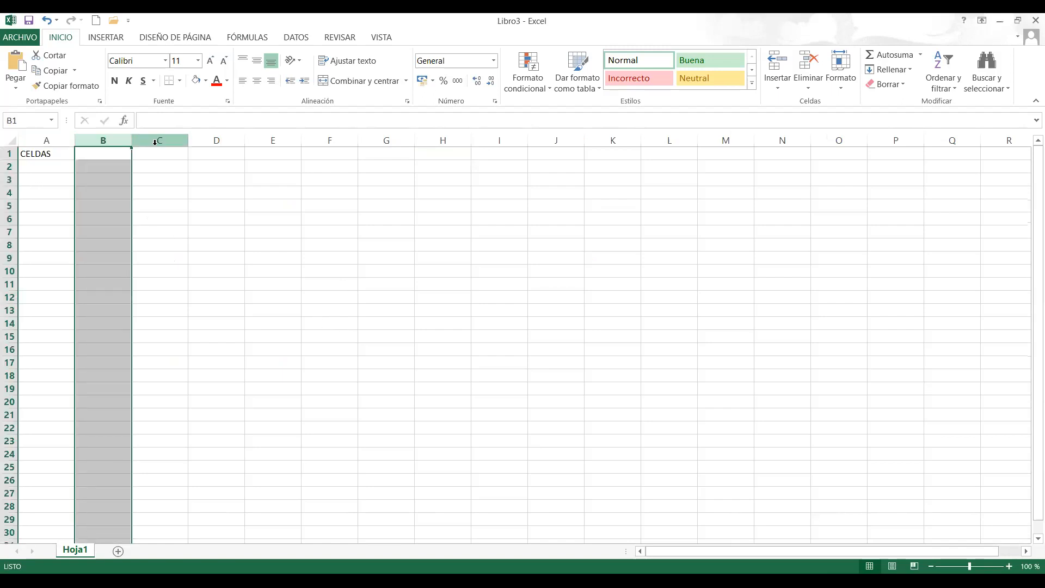
left_click(155, 142)
left_click(228, 143)
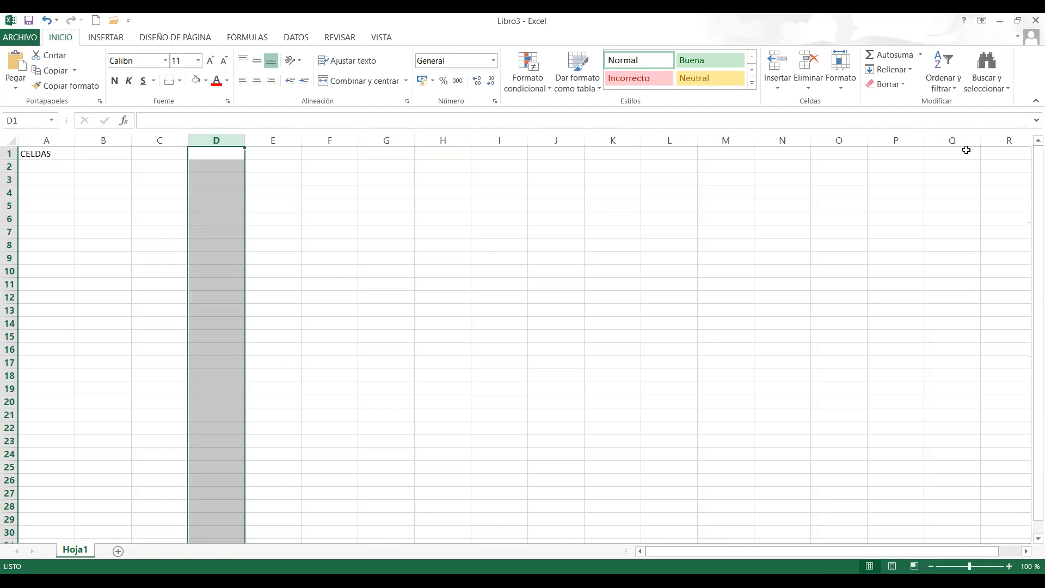
left_click(401, 218)
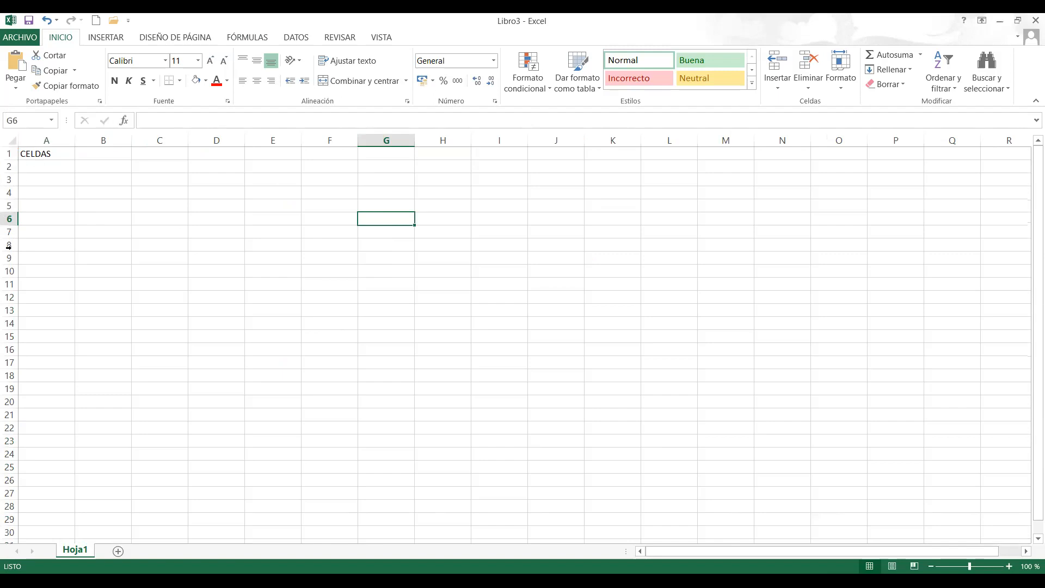
- Select rows 1, 2, 3 and 5 one at a time, and look through the row numbers further down the sheet
left_click(8, 154)
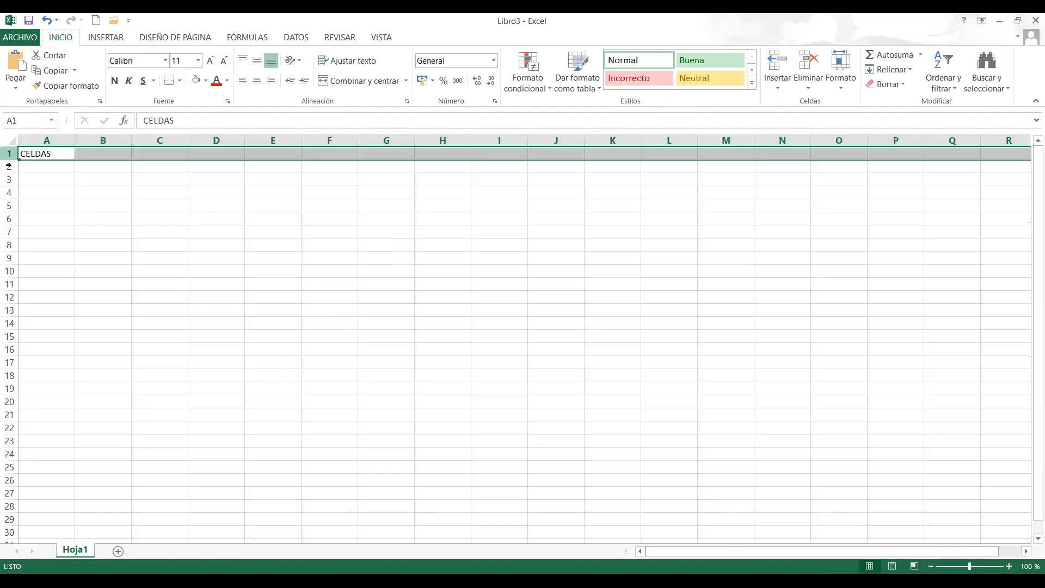
left_click(9, 166)
left_click(9, 179)
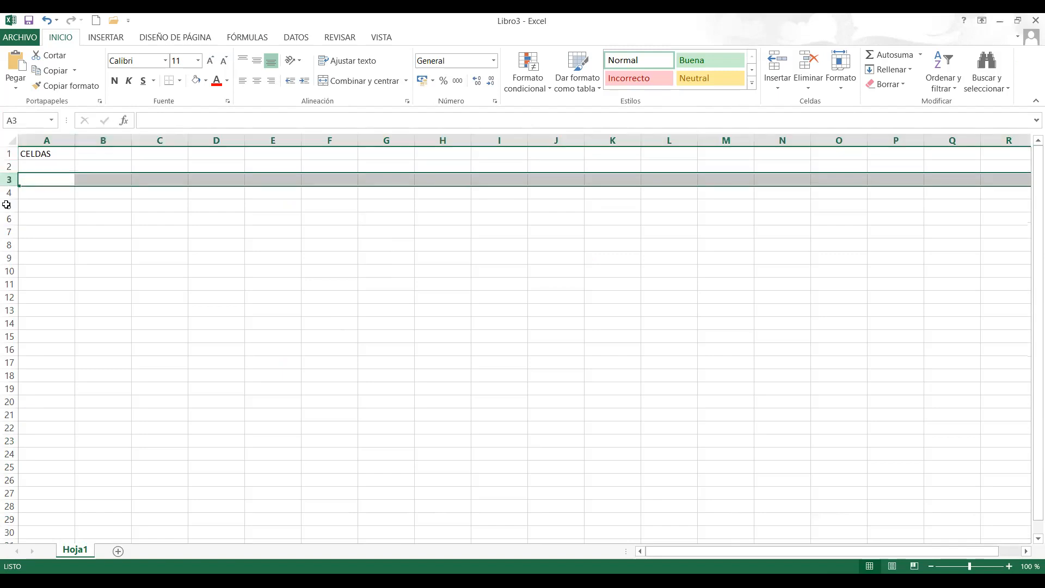
left_click(6, 205)
scroll(6, 327, "down", 7)
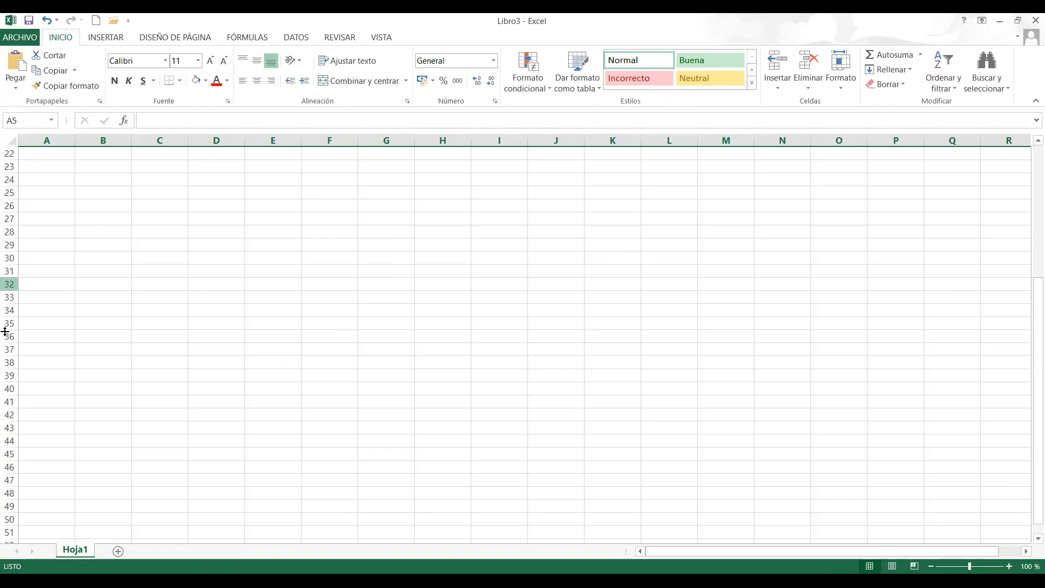
scroll(75, 227, "up", 7)
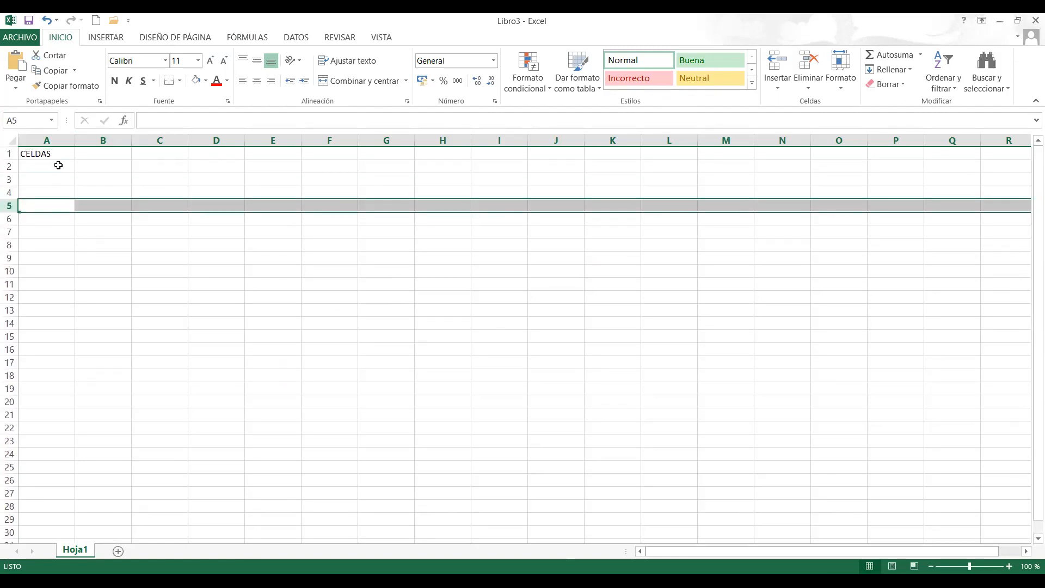
- Select the individual cells A2, A1, D2, G6 and E6 one after another
left_click(58, 165)
left_click(60, 155)
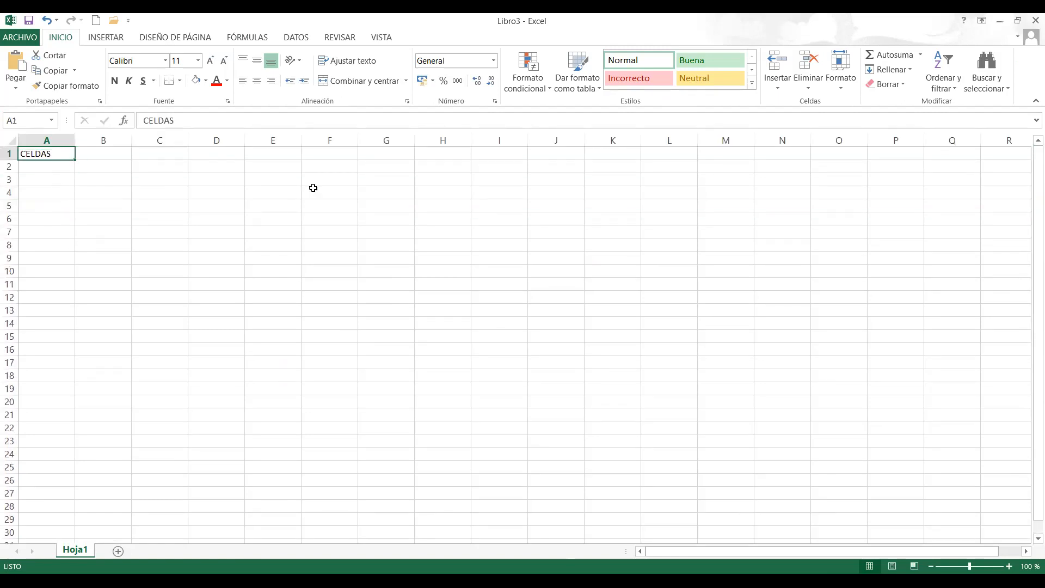
left_click(215, 163)
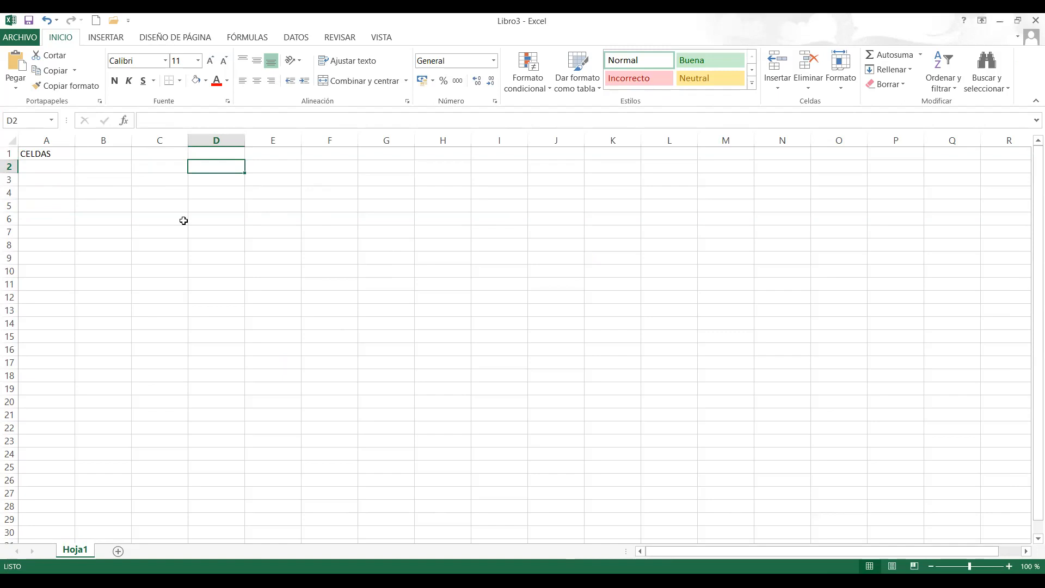
left_click(402, 216)
left_click(263, 221)
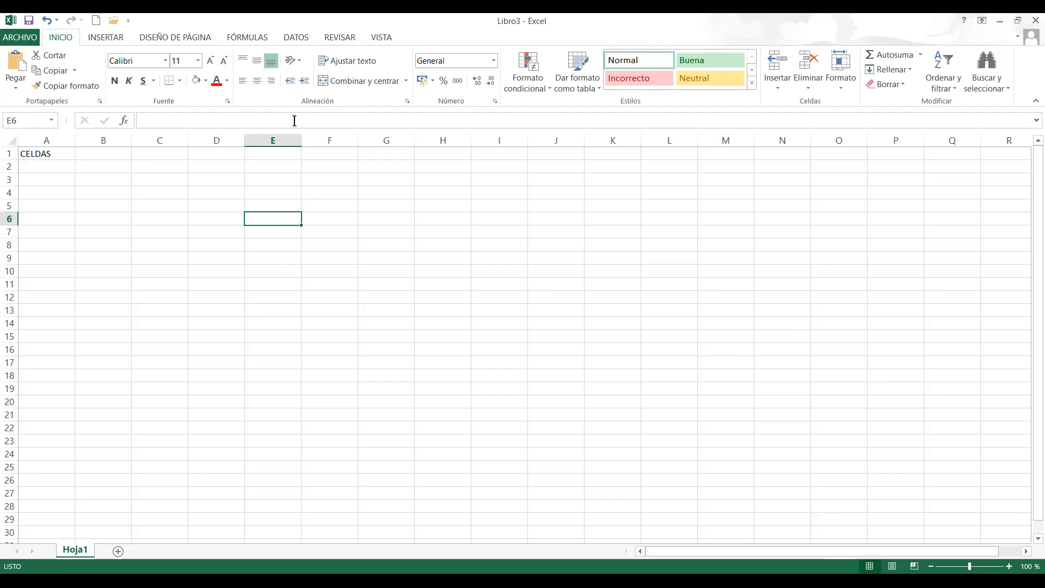
- Enlarge the worksheet display to 170 % and select cells J1, B2, B4, C3 and C4 one after another
left_click(1010, 567)
left_click(1009, 566)
left_click(1010, 566)
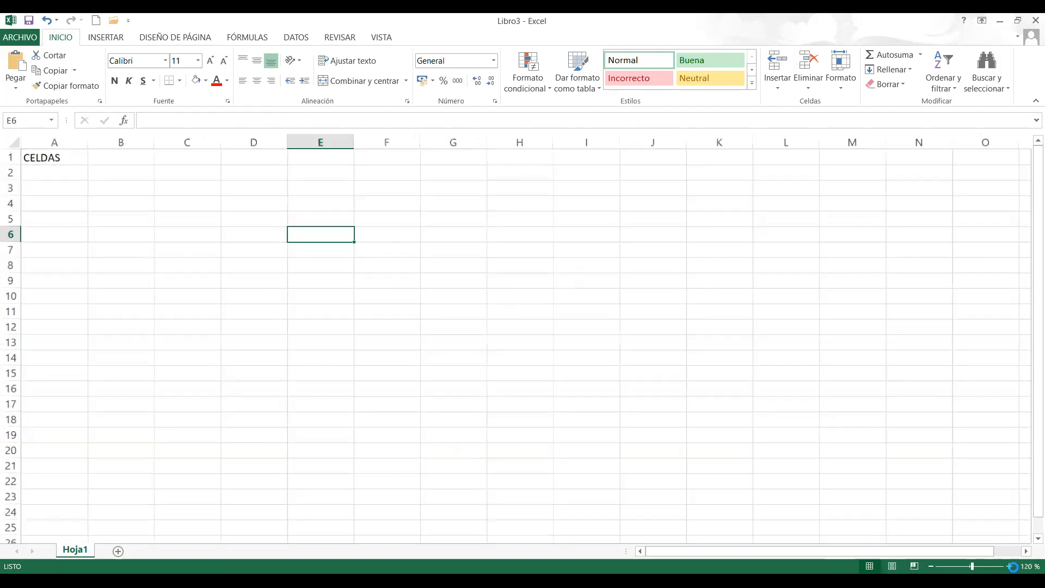
left_click(1009, 567)
left_click(1010, 566)
left_click(1009, 566)
left_click(1009, 566)
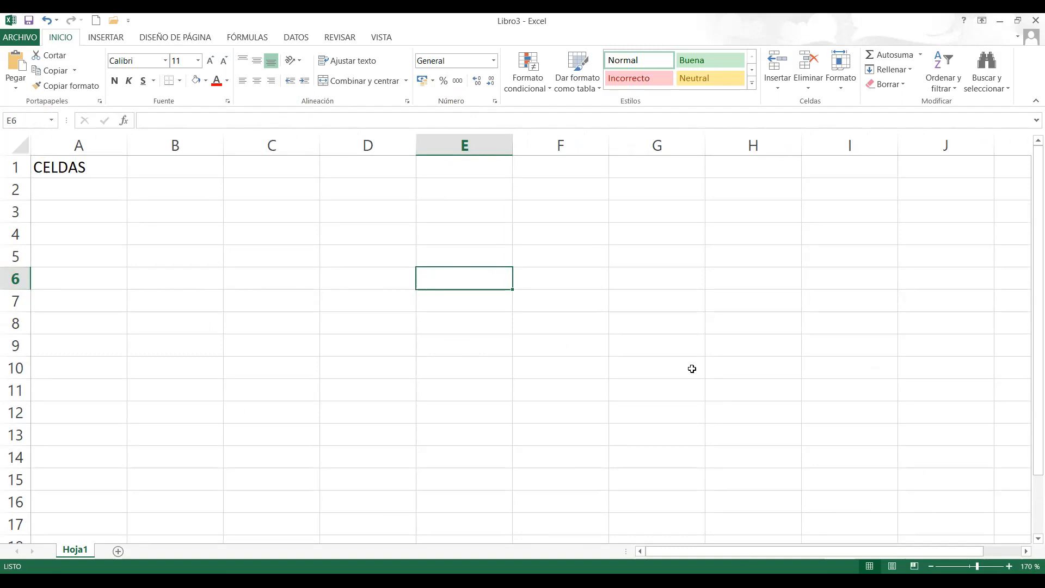
left_click(944, 171)
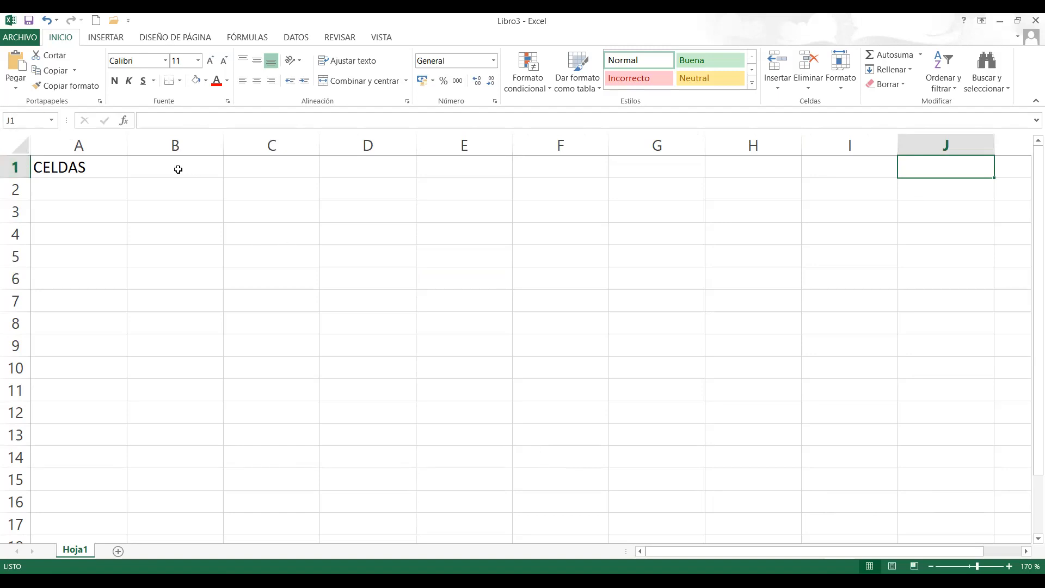
left_click(165, 192)
left_click(176, 230)
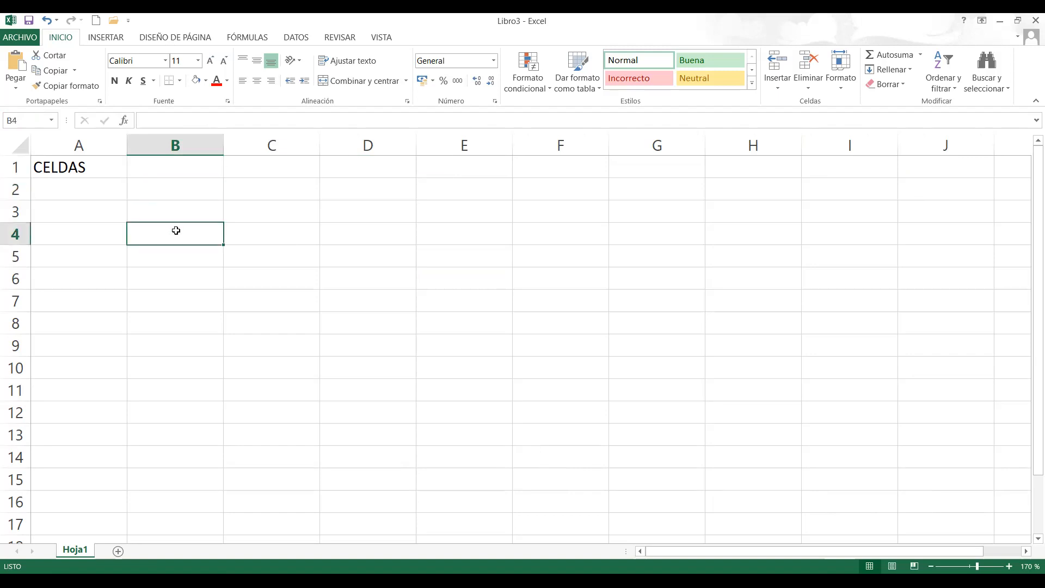
left_click(266, 211)
left_click(272, 245)
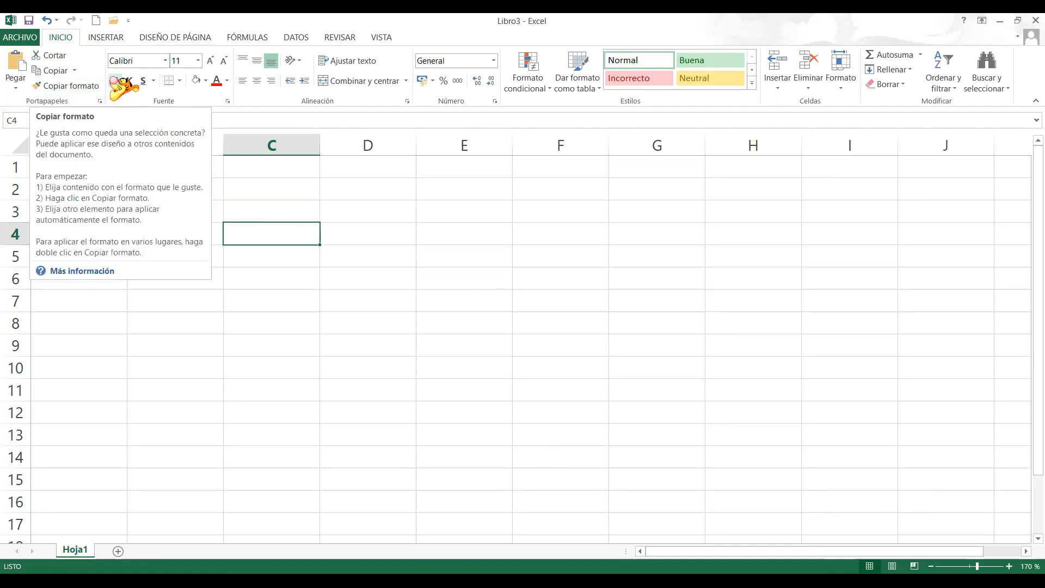
- Look through the available fonts and font sizes for cell C4 without changing either
left_click(165, 60)
scroll(199, 226, "down", 15)
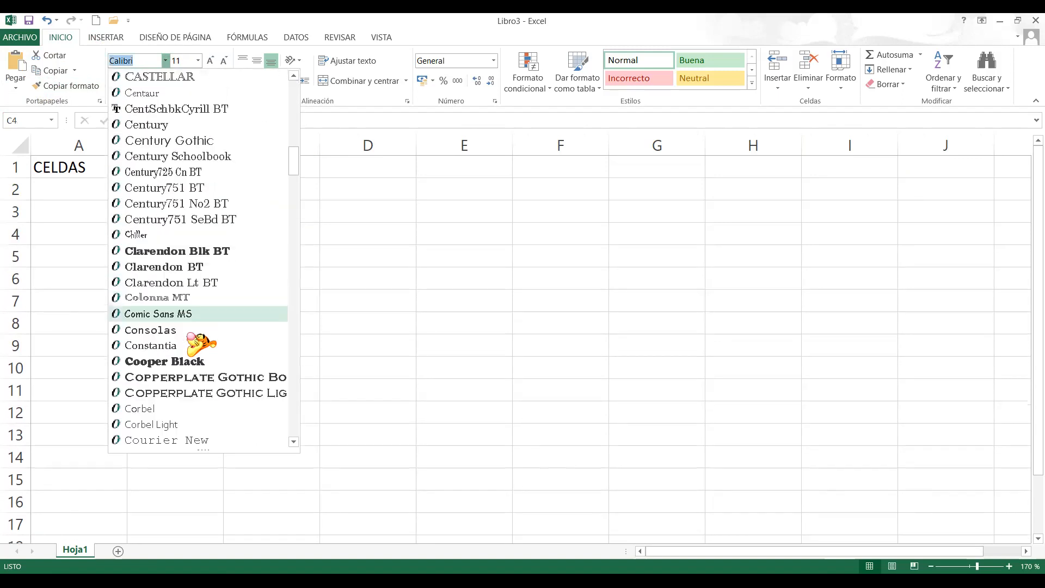
scroll(229, 342, "down", 7)
scroll(244, 109, "up", 8)
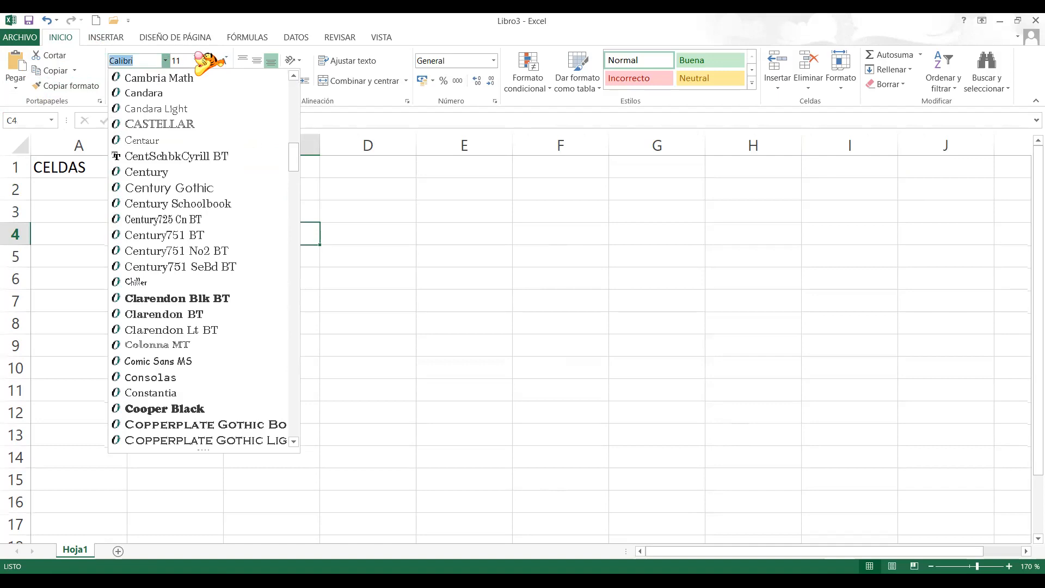
left_click(198, 60)
left_click(197, 60)
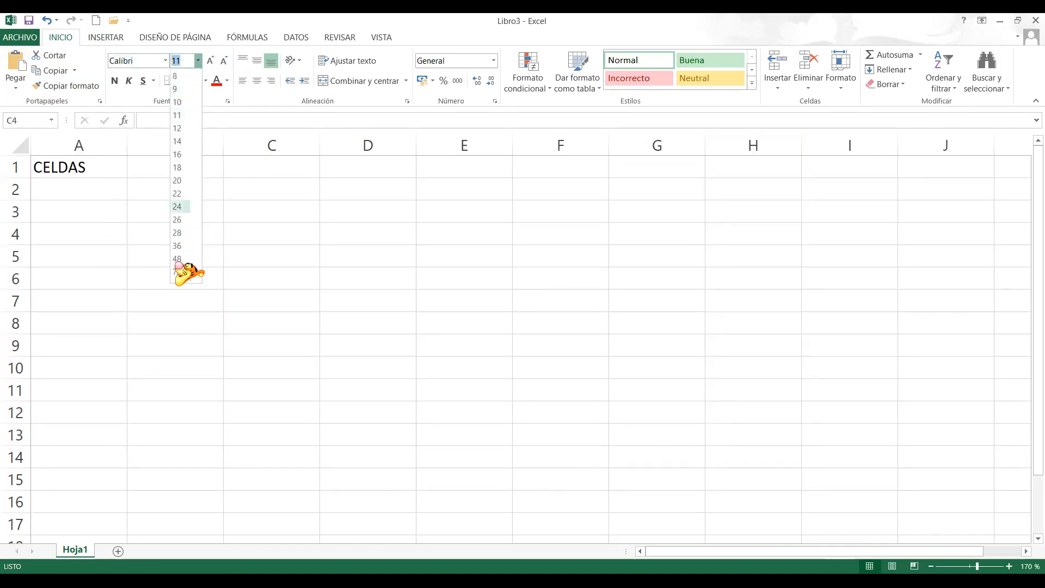
left_click(280, 176)
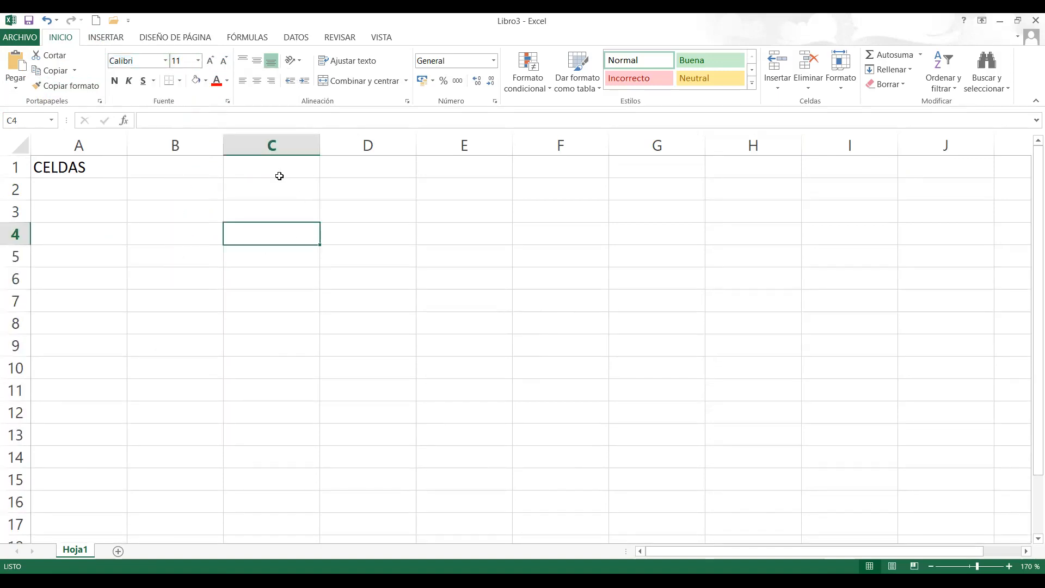
- View the font colours available for cell C2, and align the cell to the right
left_click(275, 184)
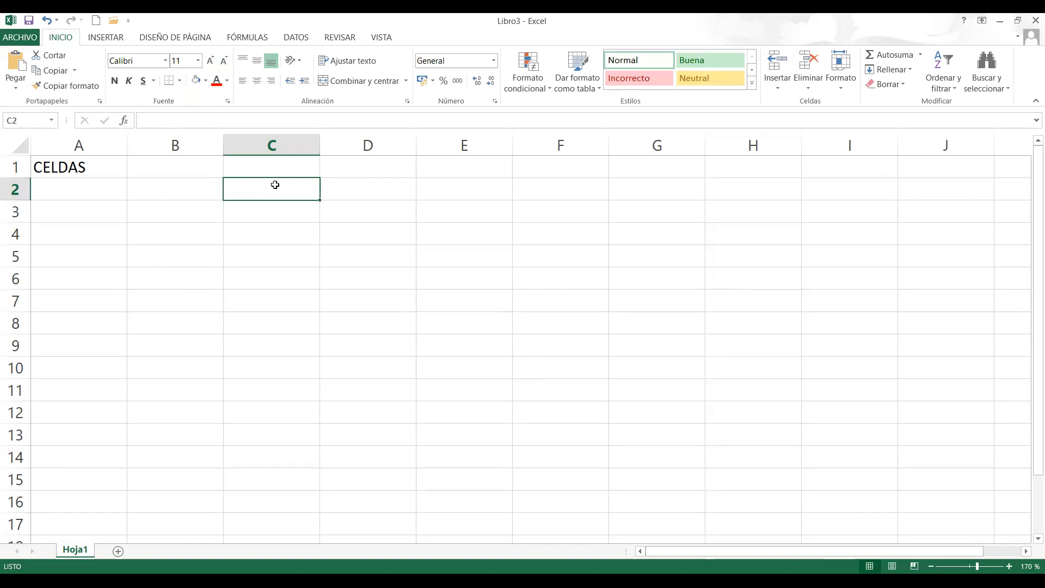
left_click(226, 81)
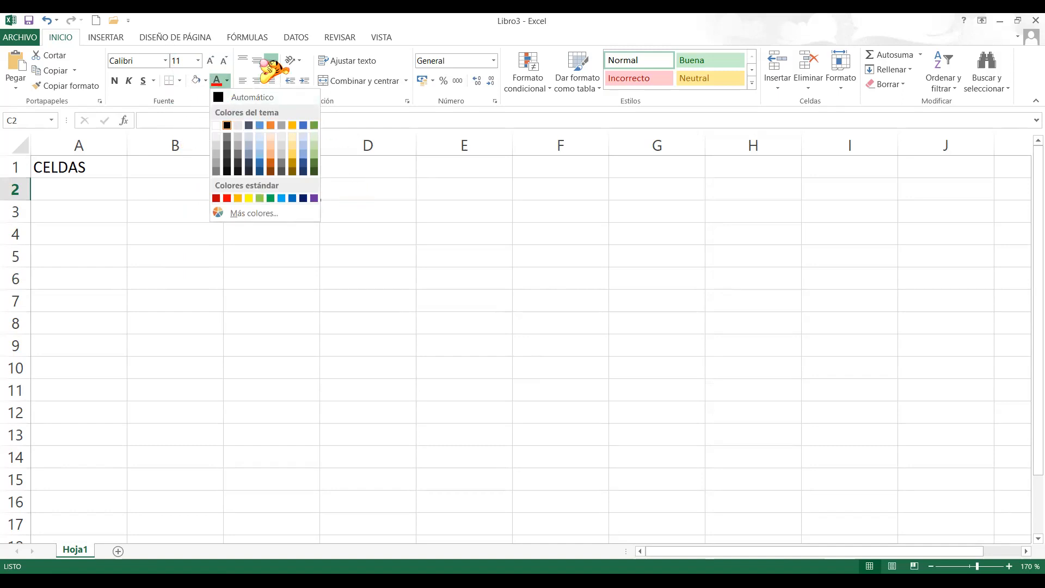
left_click(286, 79)
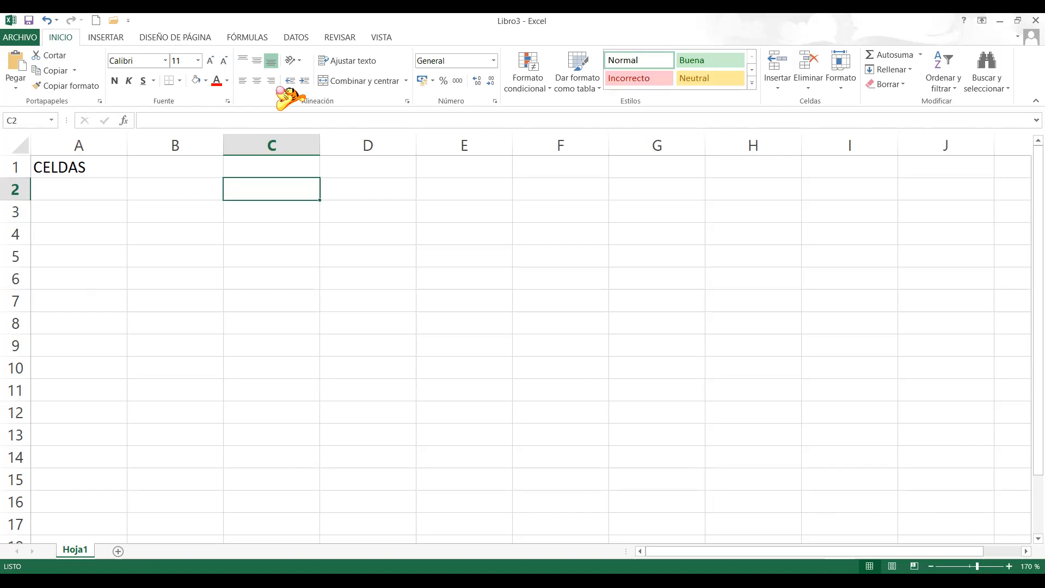
left_click(244, 82)
left_click(276, 82)
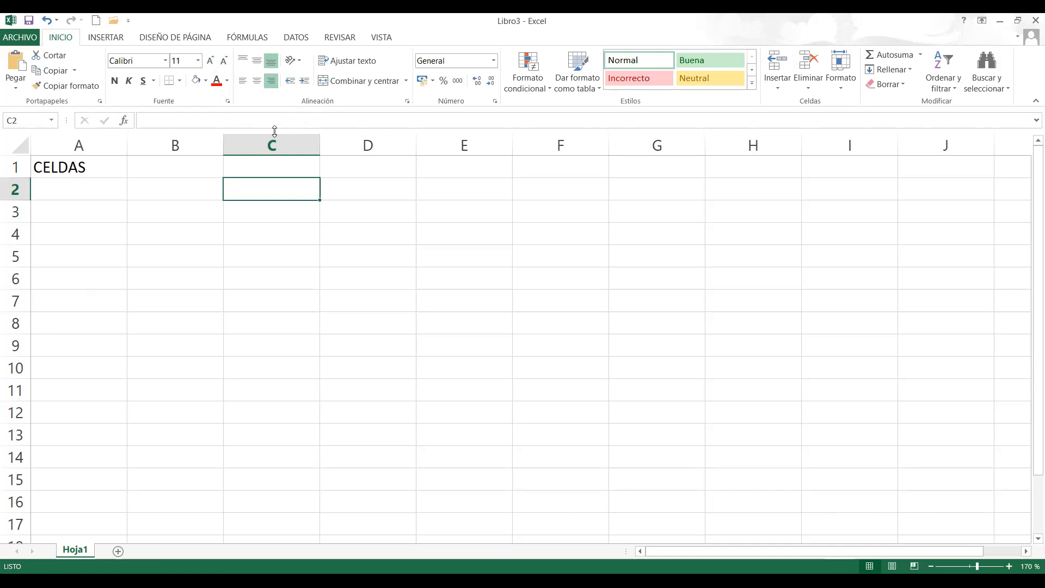
- Activate the formula bar for empty cell F6, and try scrolling the sheet vertically and horizontally
left_click(567, 291)
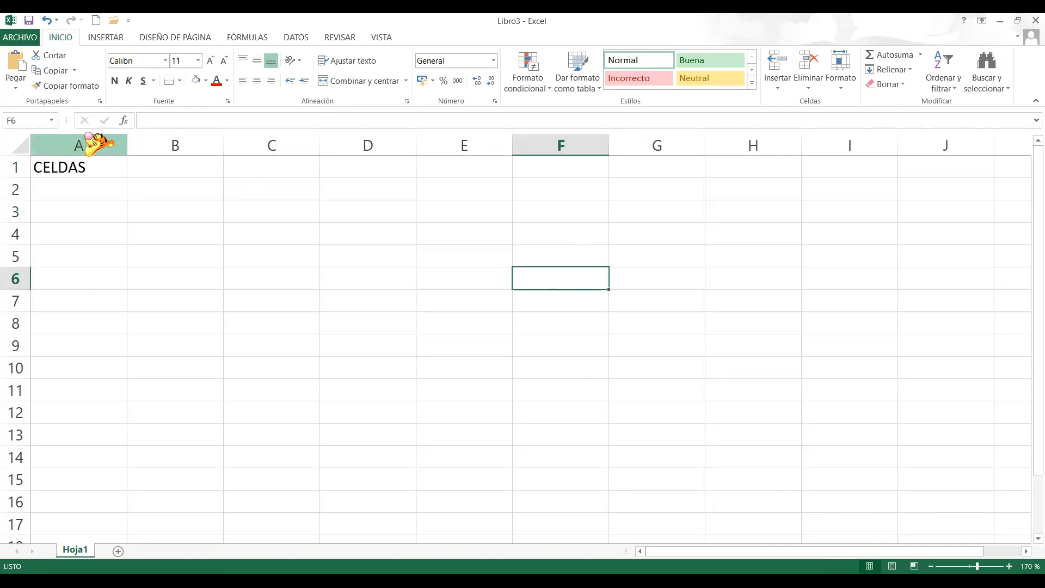
left_click(151, 120)
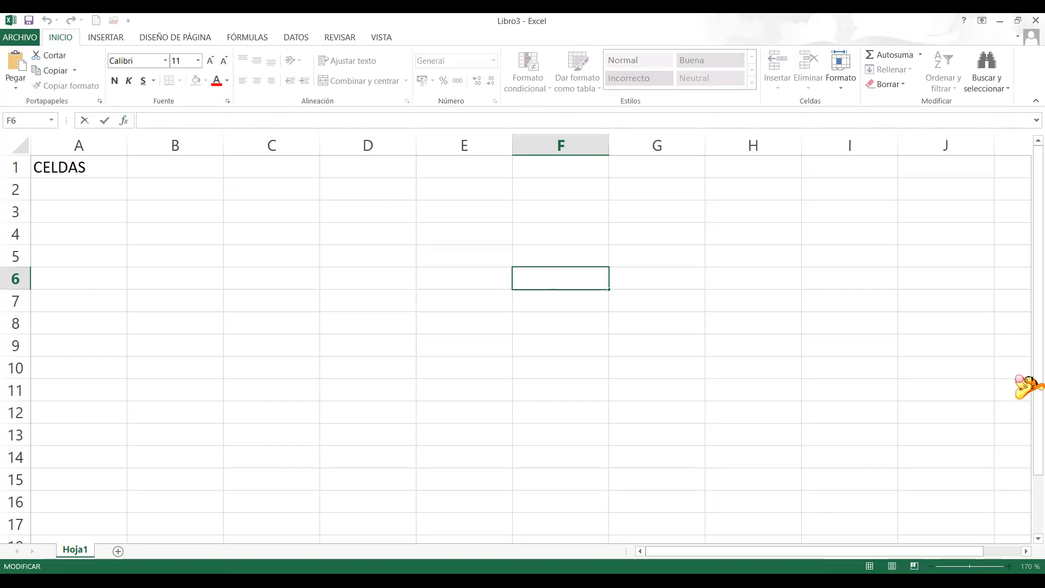
left_click_drag(1027, 189, 1027, 143)
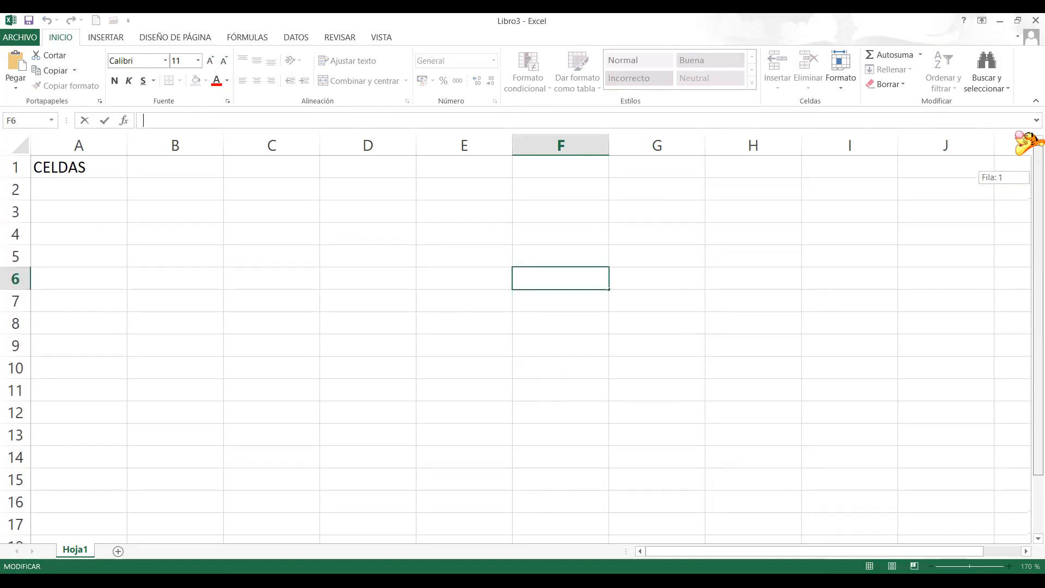
mouse_move(670, 551)
left_mouse_down()
mouse_move(707, 551)
mouse_move(671, 551)
left_mouse_up()
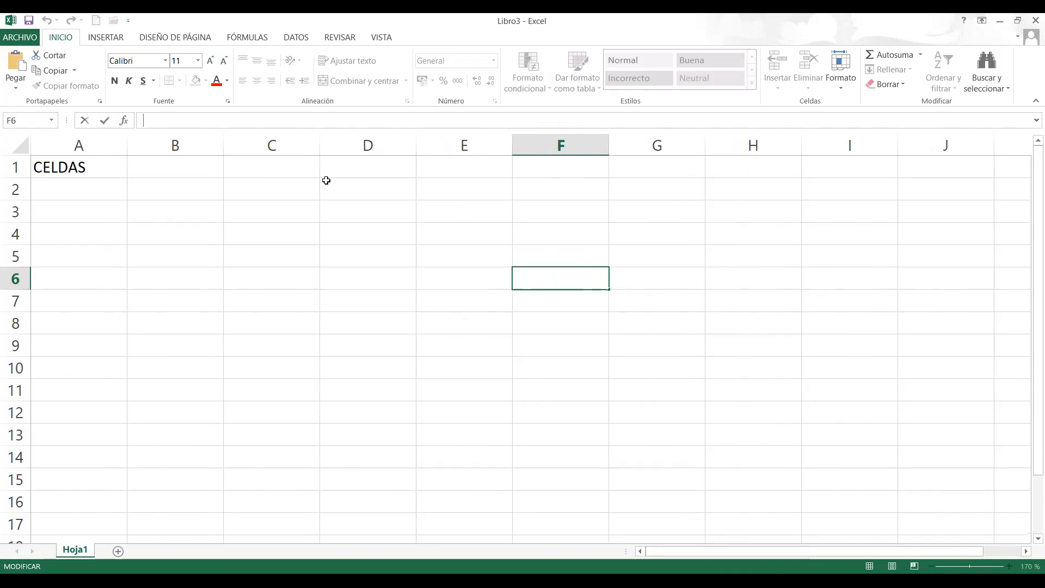
- Leave the empty entry in F6 and select cells C2, C4 and C6 in turn
left_click(258, 183)
left_click(257, 234)
left_click(254, 285)
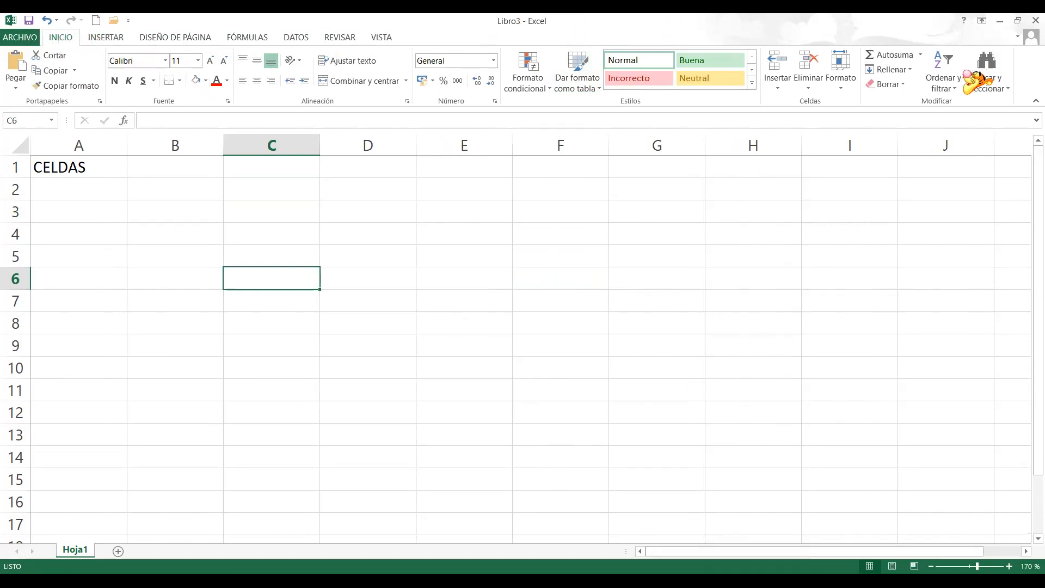
- Look through the insert and formula commands, and view the border options for cell C6 without applying one
left_click(106, 37)
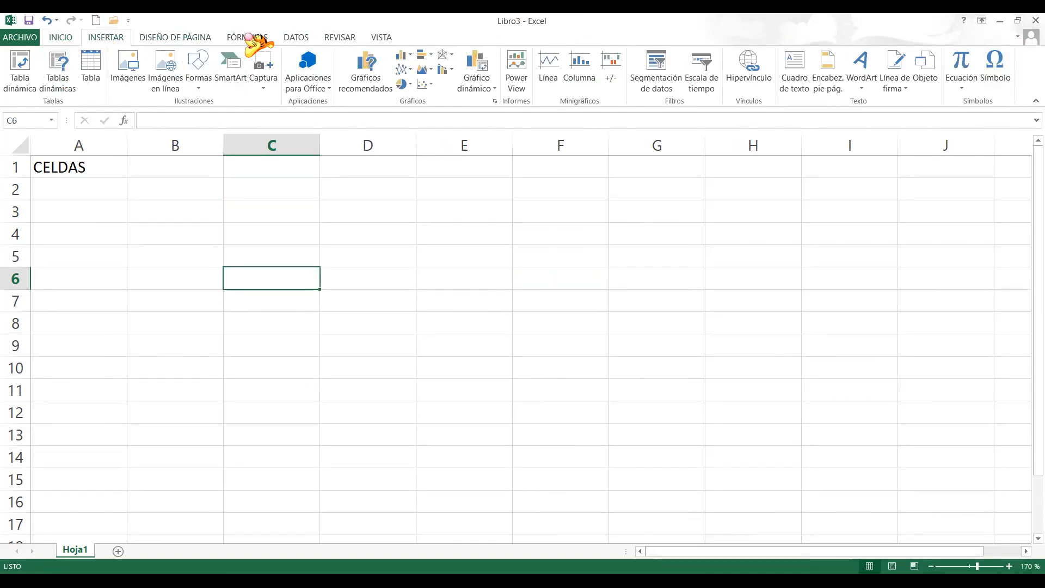
scroll(248, 37, "down", 2)
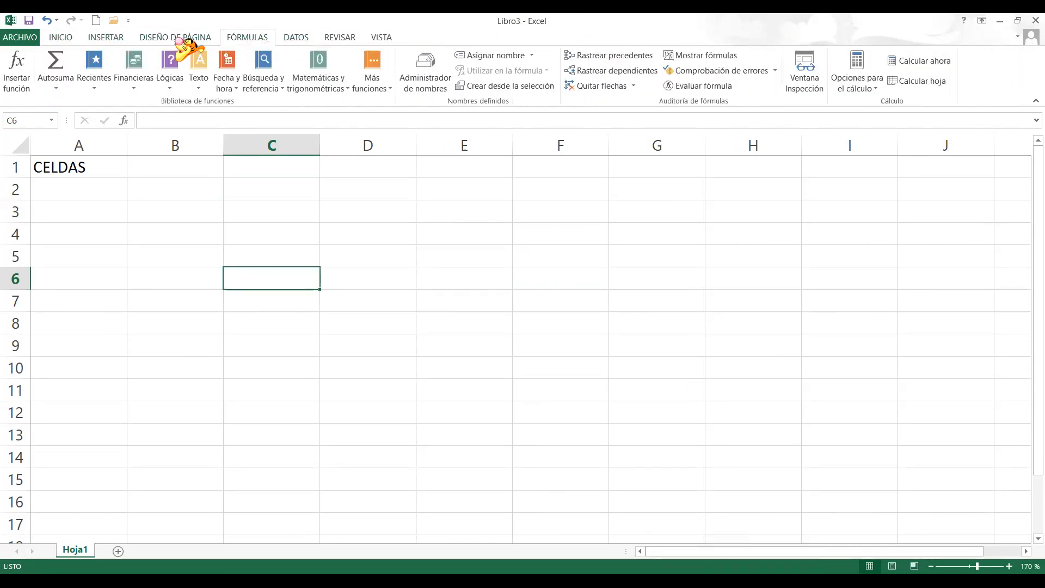
scroll(185, 46, "up", 3)
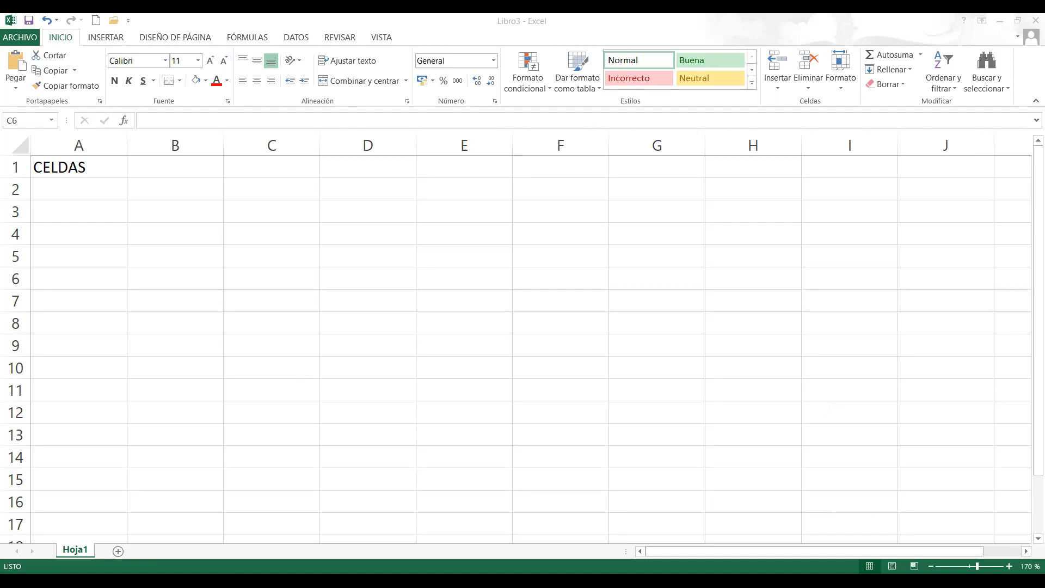
left_click(180, 81)
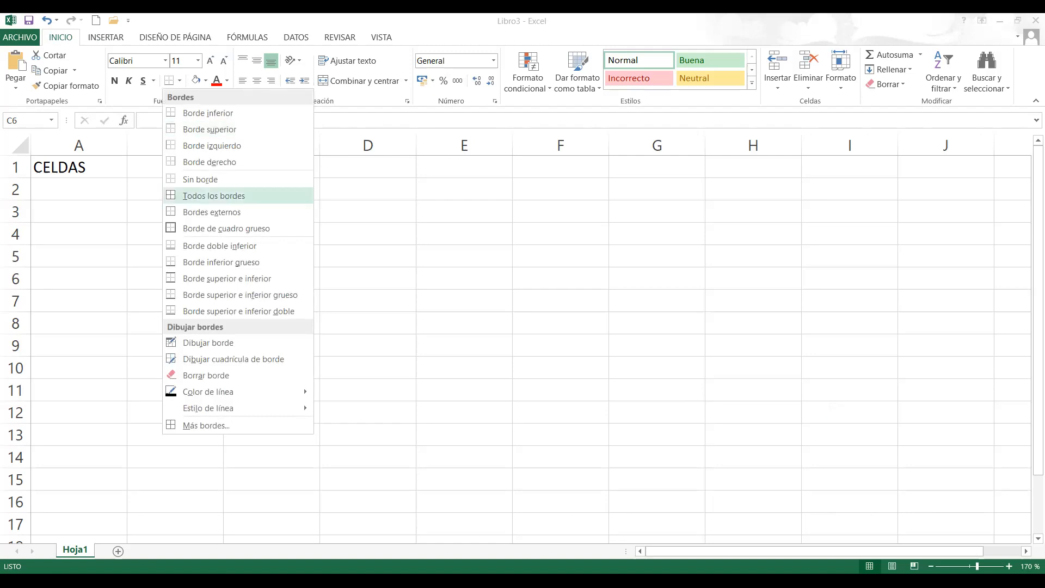
key("Escape")
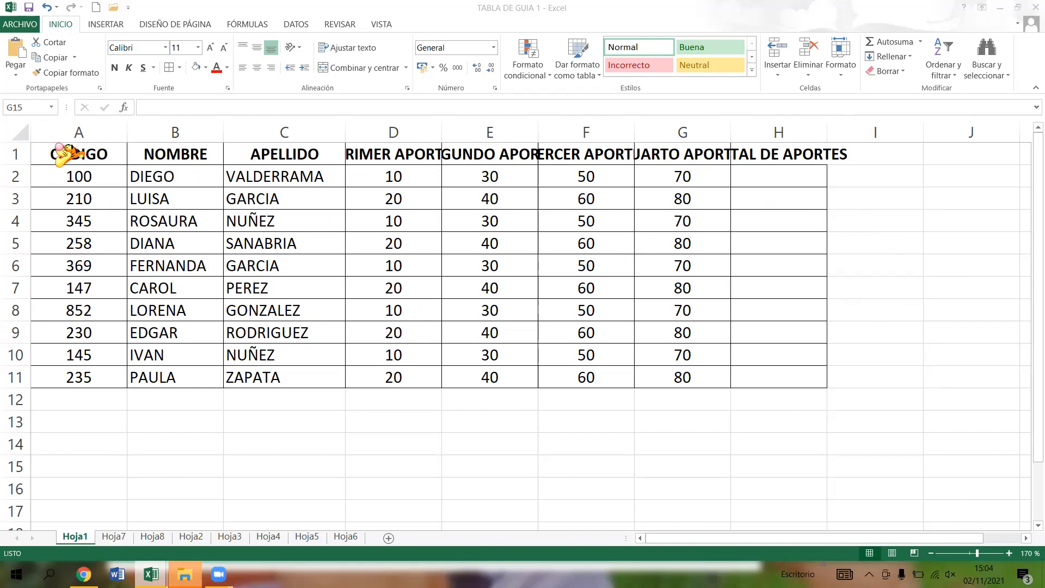
- Select the whole table A1:H11 and view the border options without applying one
left_click(70, 153)
left_click_drag(71, 154, 782, 387)
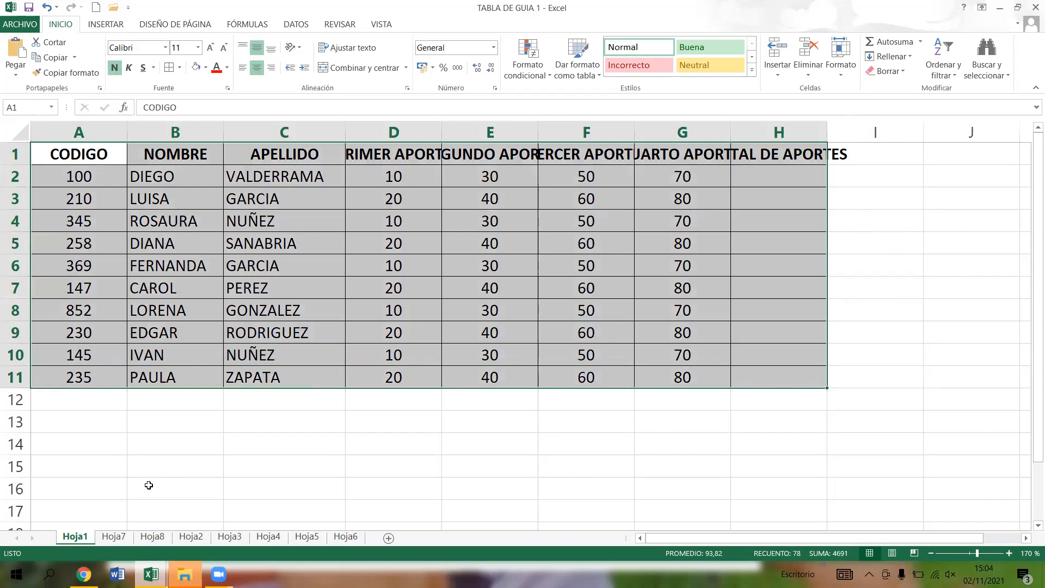
left_click(238, 420)
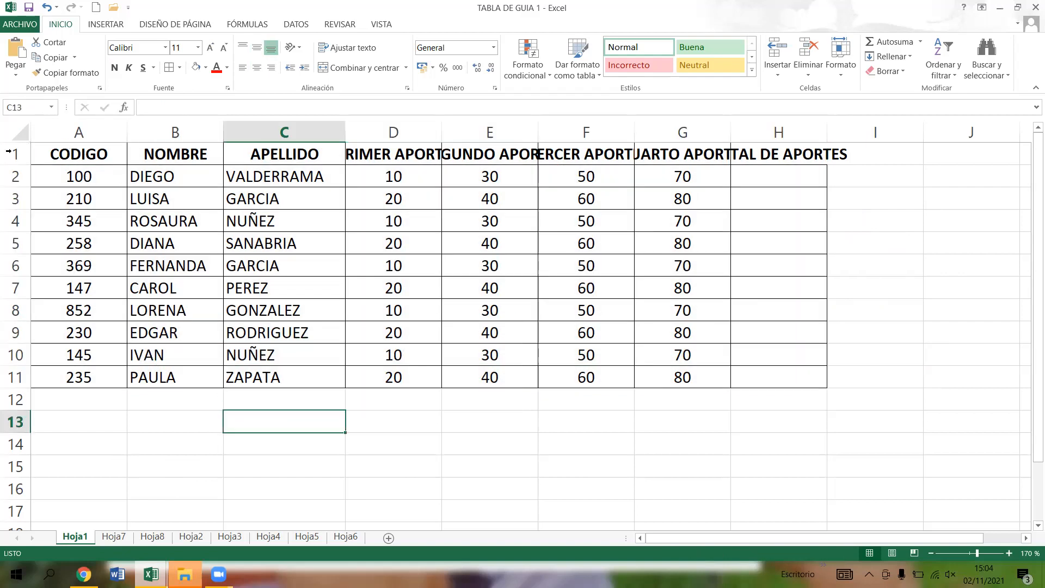
left_click_drag(83, 154, 763, 379)
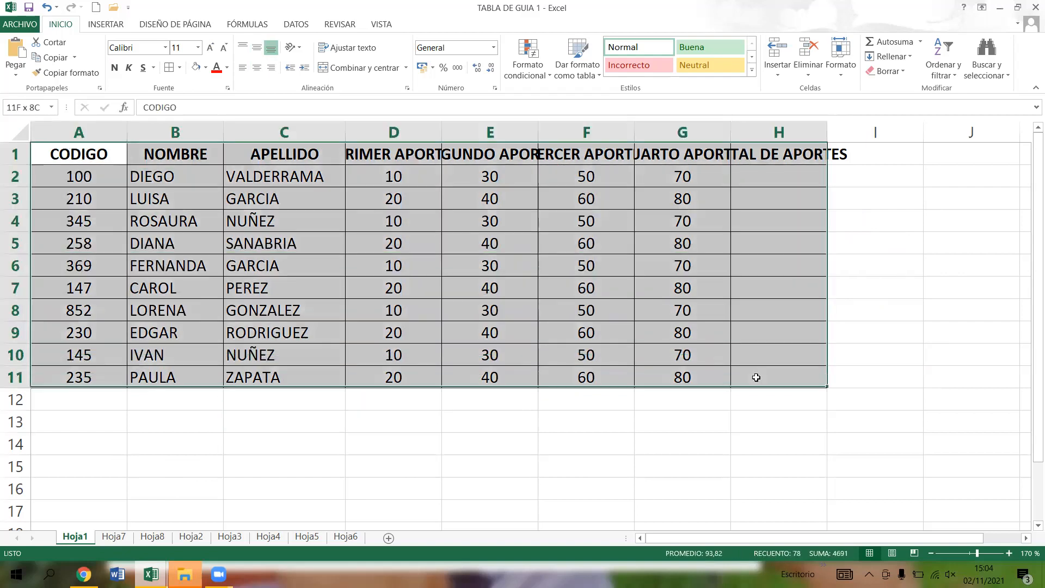
left_click(180, 68)
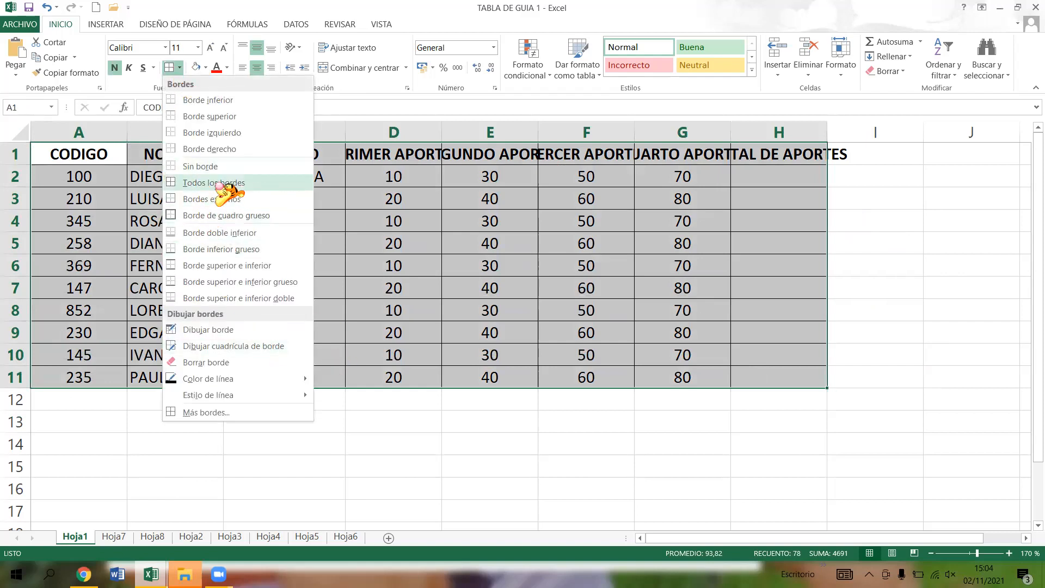
left_click(610, 285)
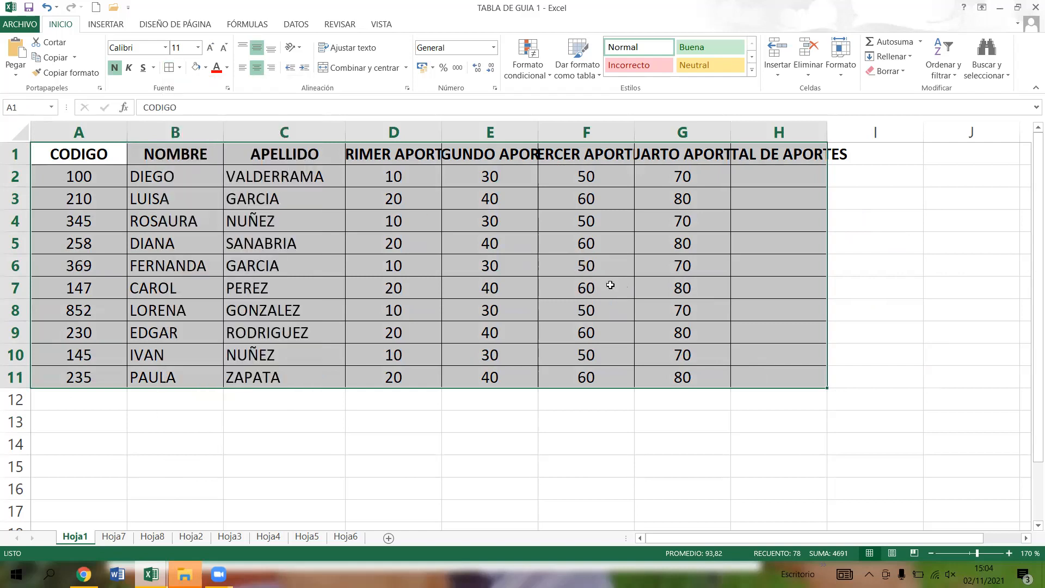
left_click(598, 286)
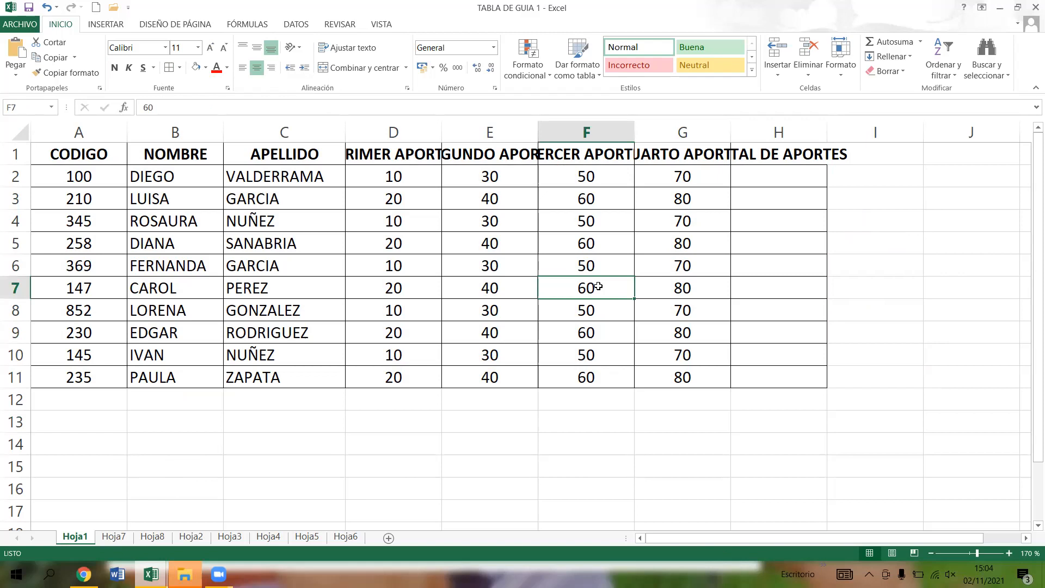
- Go over the cut-off headers in D1, H1 and E1, and widen column D until PRIMER APORTE fits on one line
left_click(415, 156)
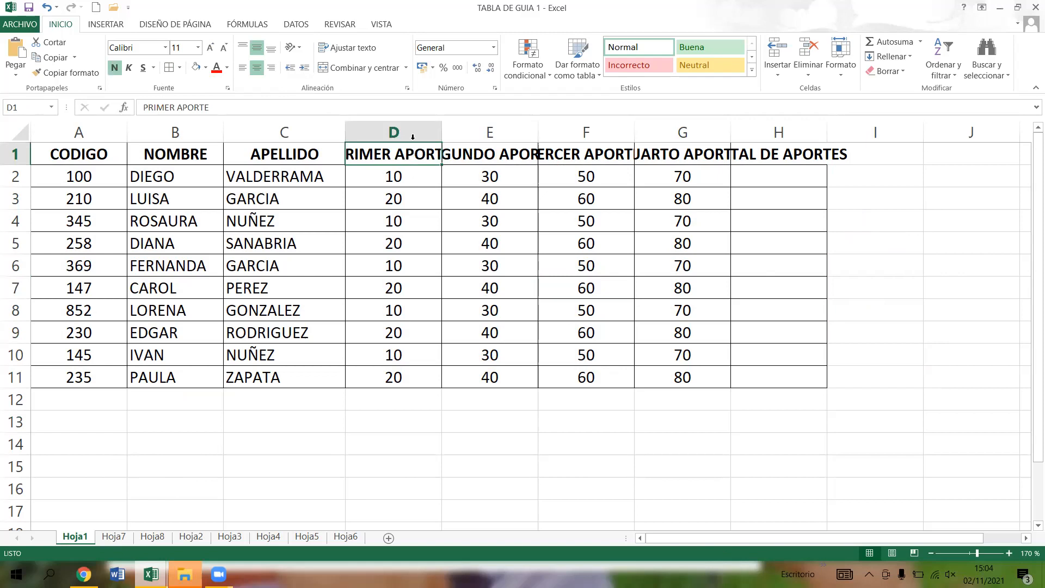
left_click(767, 152)
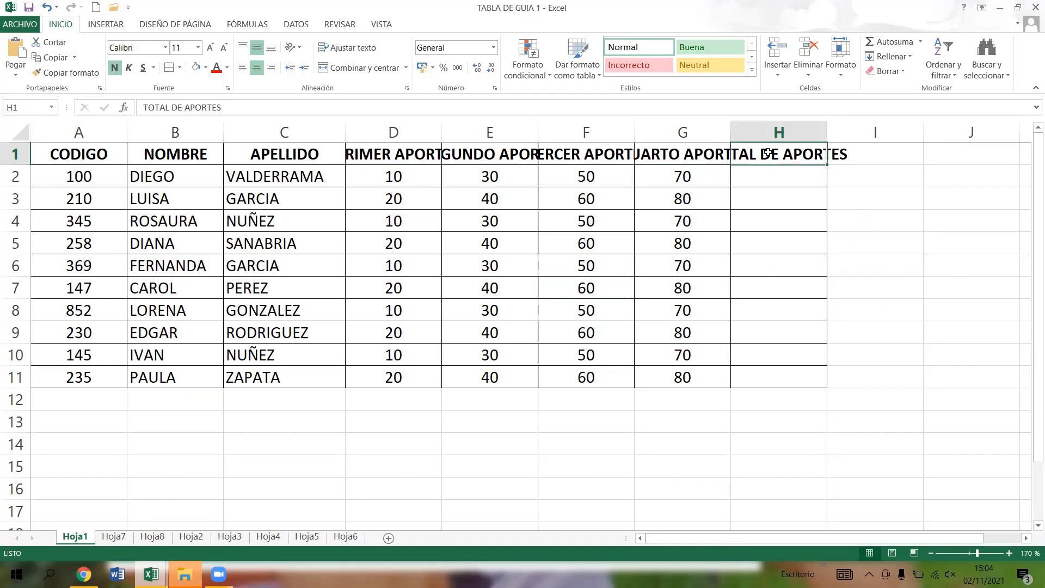
left_click(504, 154)
left_click(389, 156)
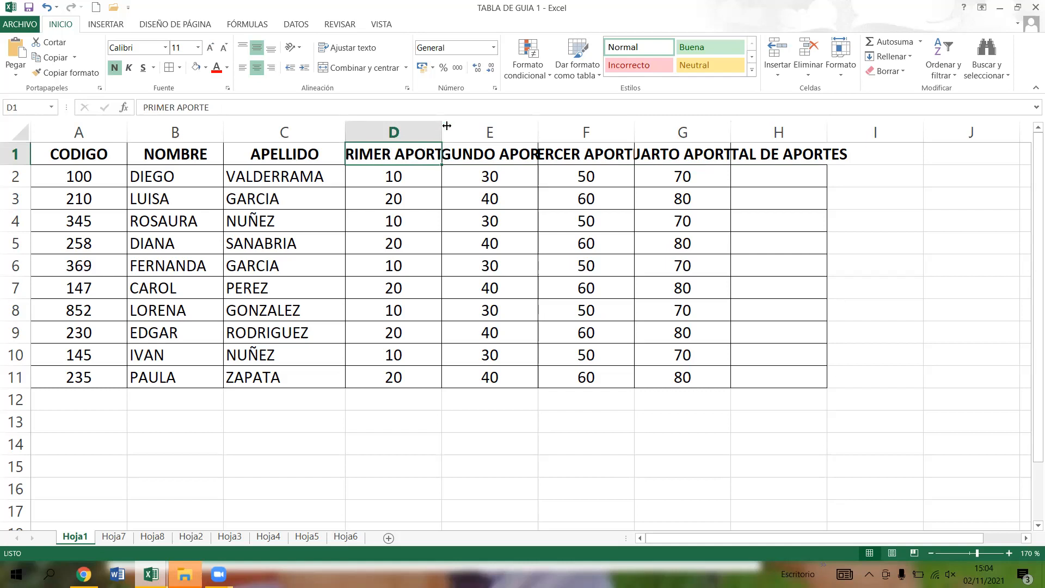
mouse_move(448, 130)
left_mouse_down()
mouse_move(473, 130)
mouse_move(438, 130)
left_mouse_up()
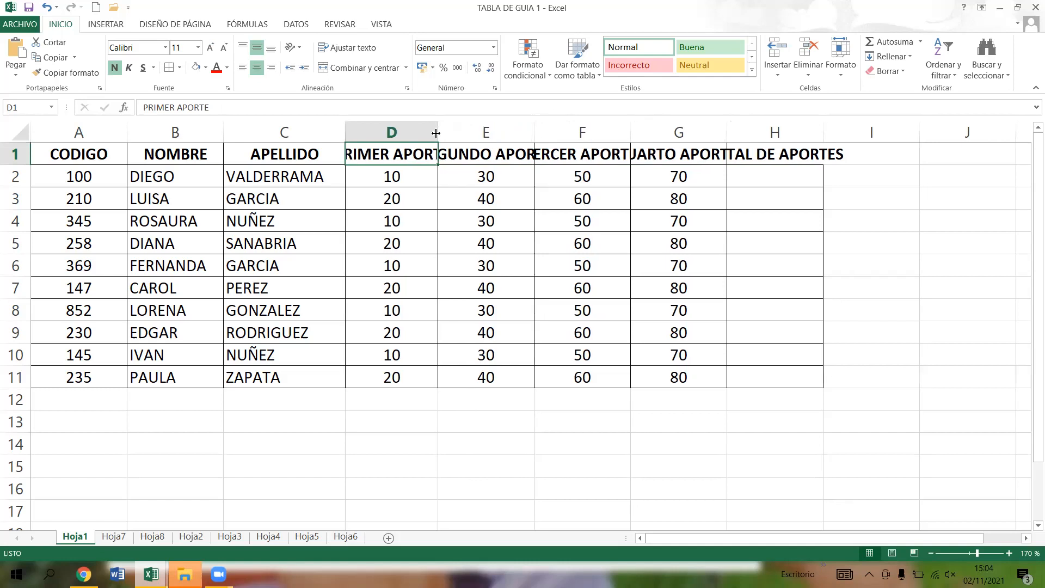
left_click_drag(439, 132, 474, 131)
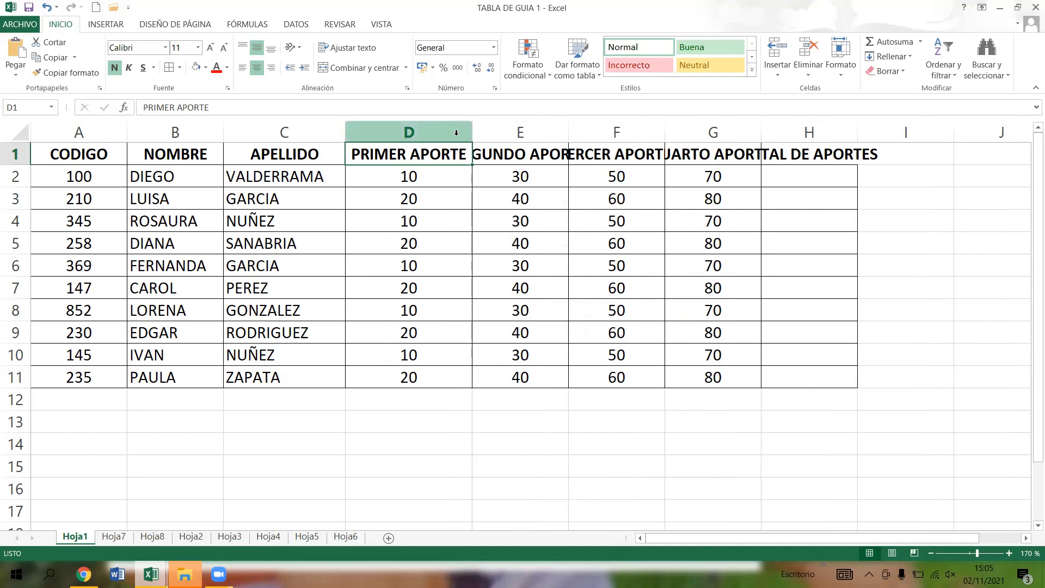
- Wrap the text of the headers SEGUNDO APORTE, TERCER APORTE, CUARTO APORTE and TOTAL DE APORTES in E1 to H1
left_click(516, 154)
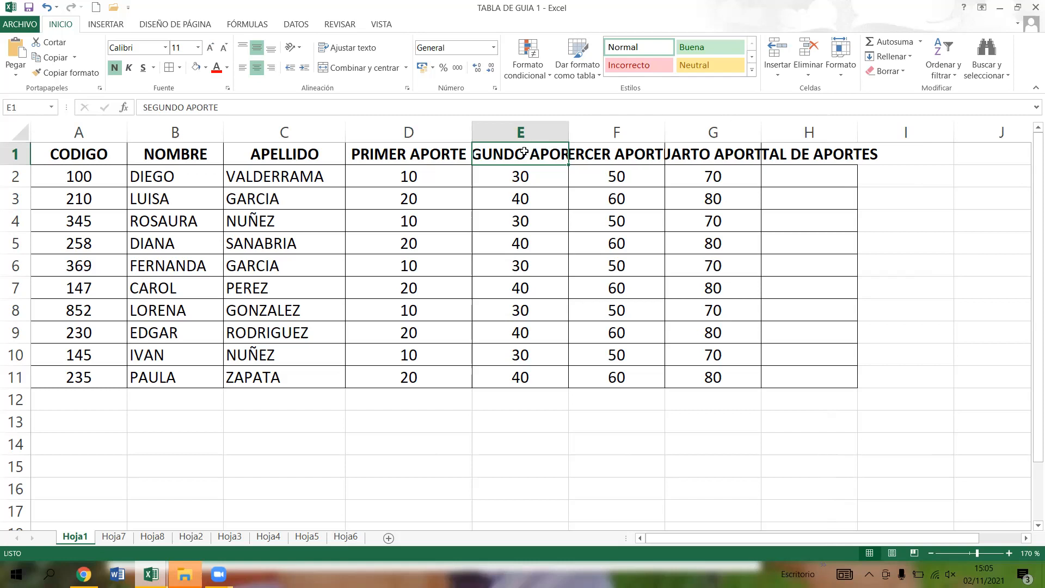
left_click(372, 52)
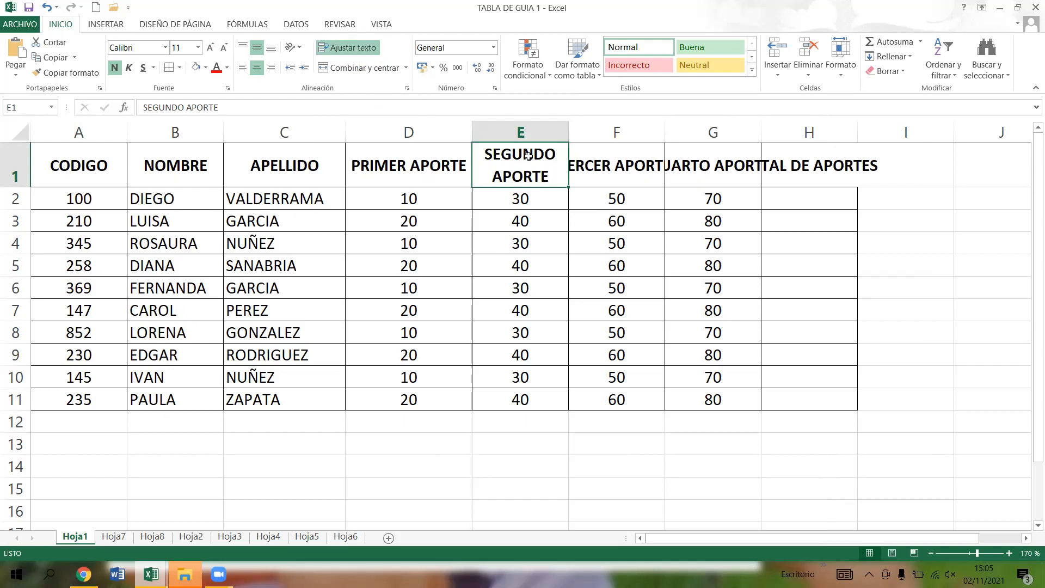
left_click(613, 166)
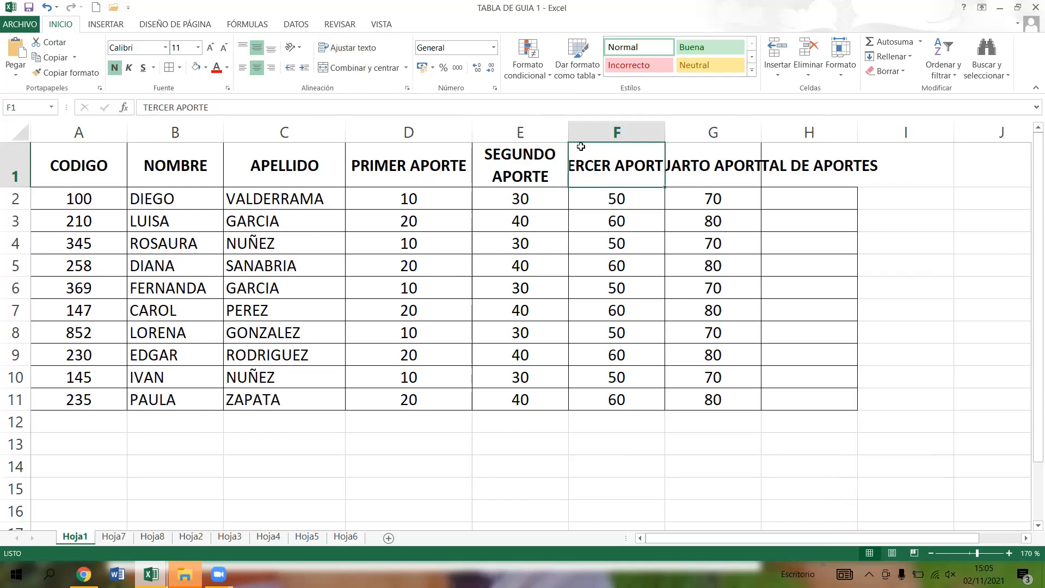
left_click(358, 49)
left_click(725, 163)
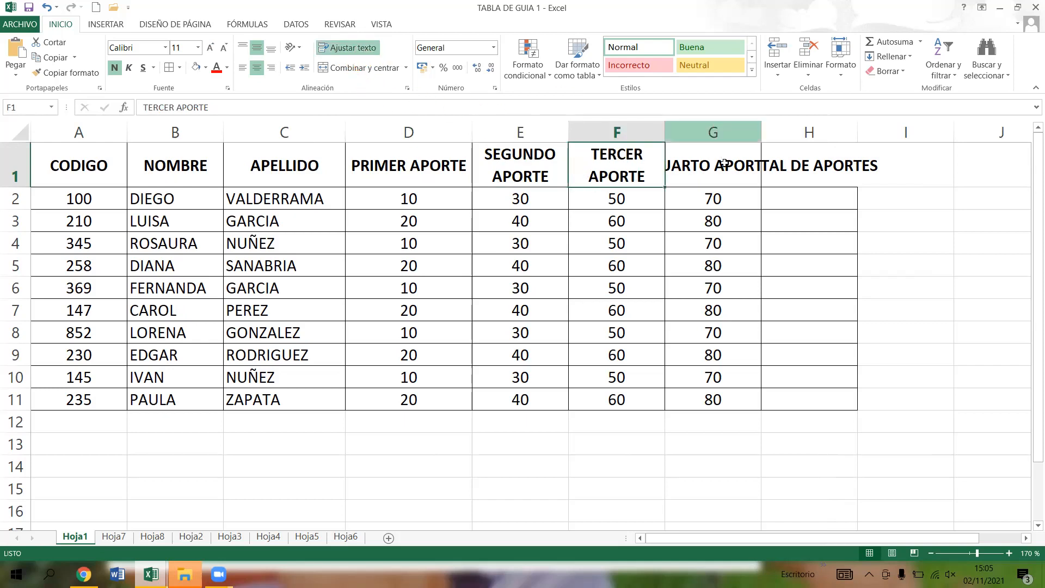
left_click(366, 50)
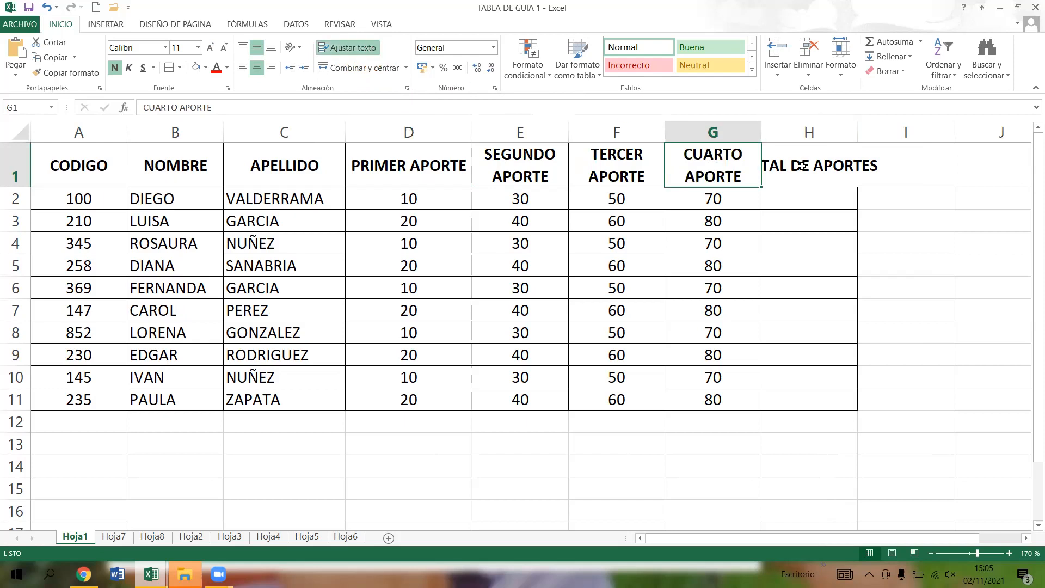
left_click(803, 163)
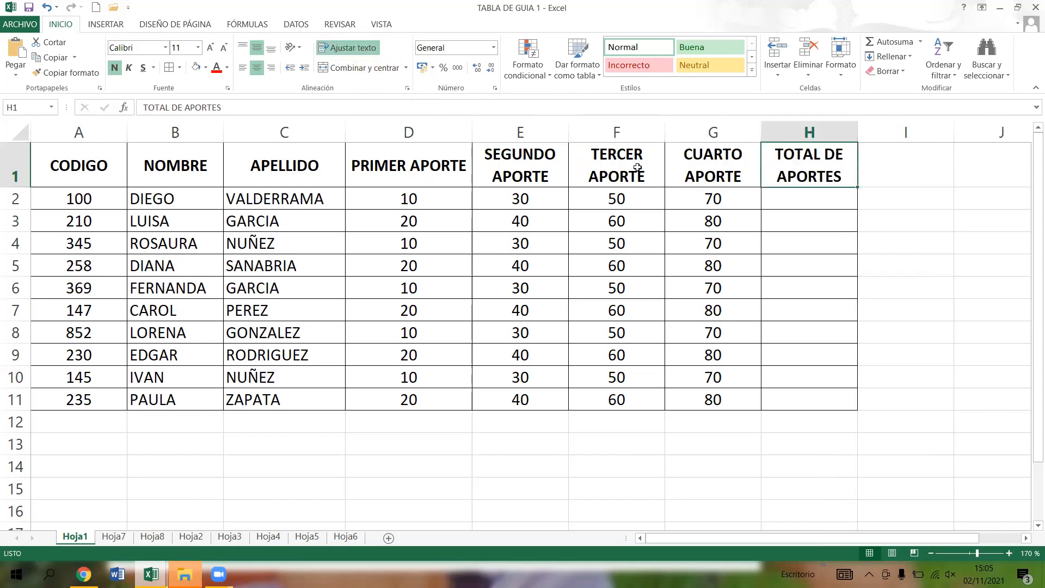
- Wrap the text of the PRIMER APORTE header in D1 and narrow column D so it breaks onto two lines
left_click(408, 162)
left_click(365, 48)
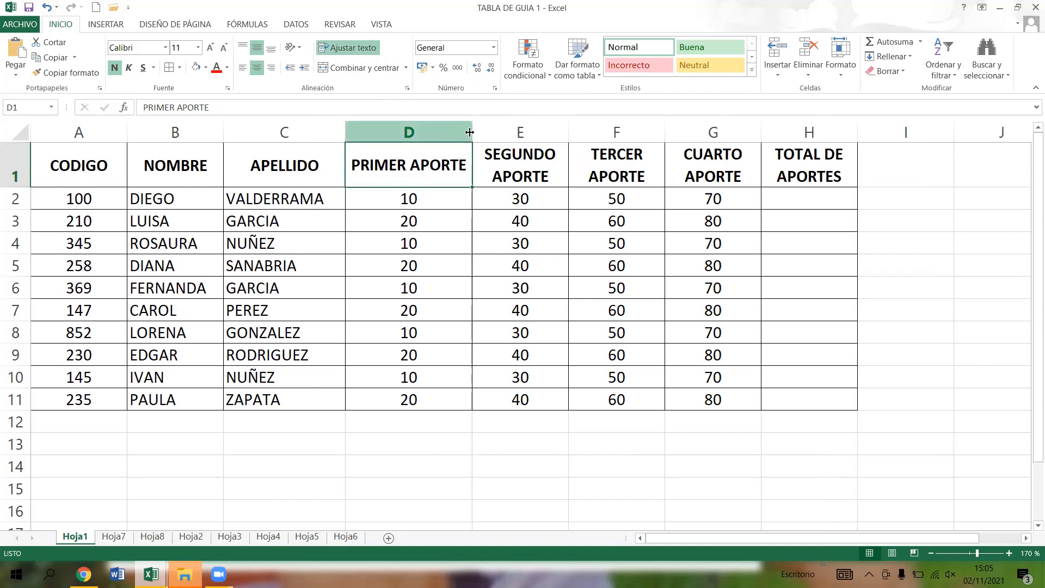
left_click_drag(470, 132, 443, 129)
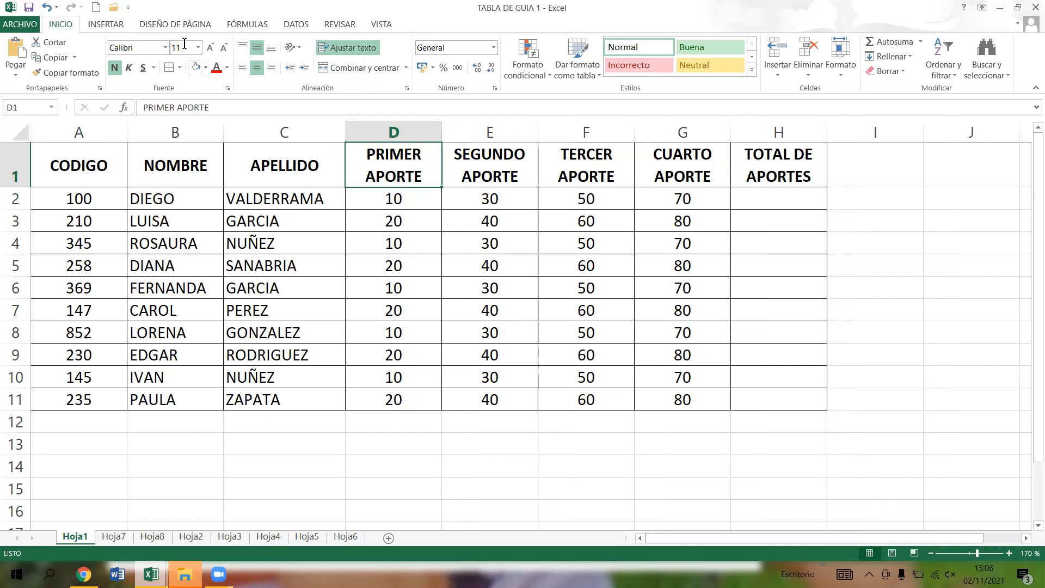
- Try left and right alignment on header D1, and set it to centred horizontally and bottom-aligned vertically
left_click(242, 68)
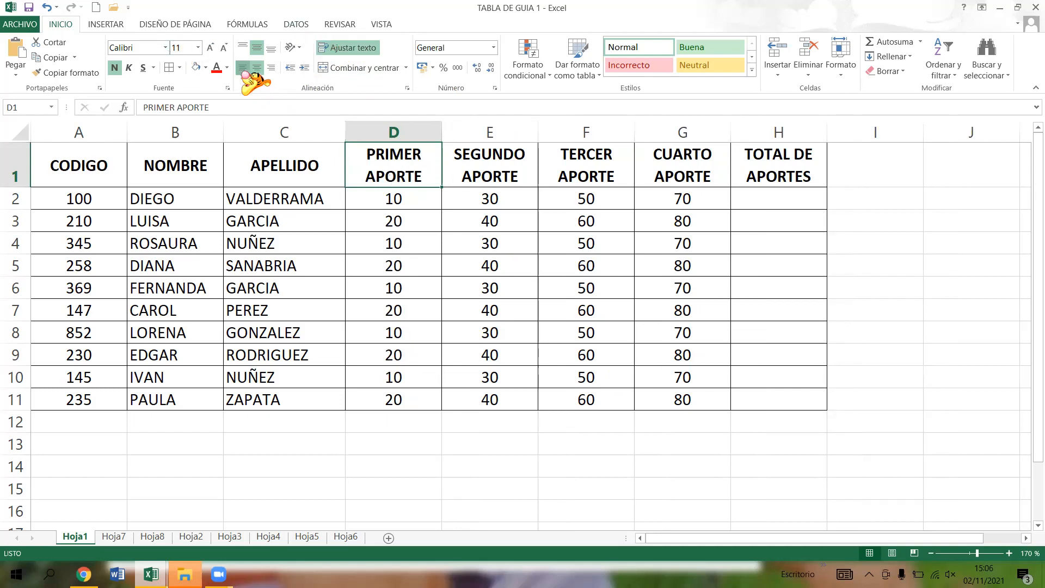
left_click(271, 67)
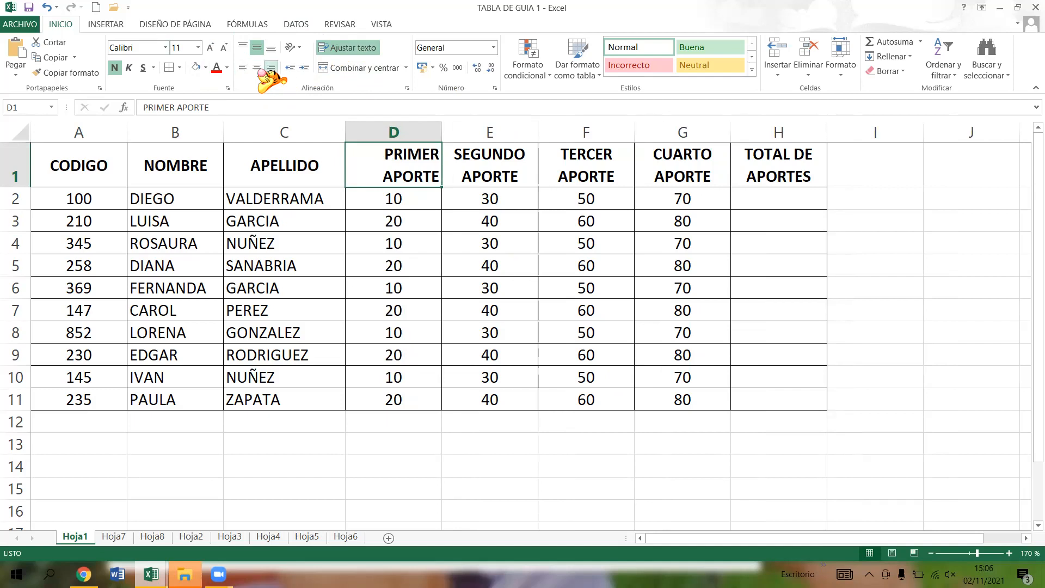
left_click(256, 68)
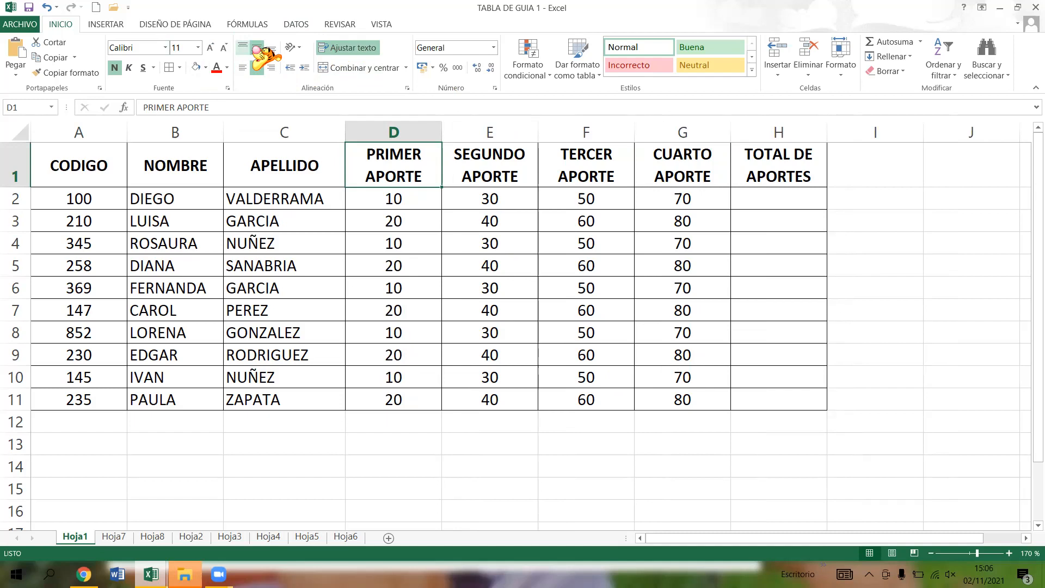
left_click(270, 48)
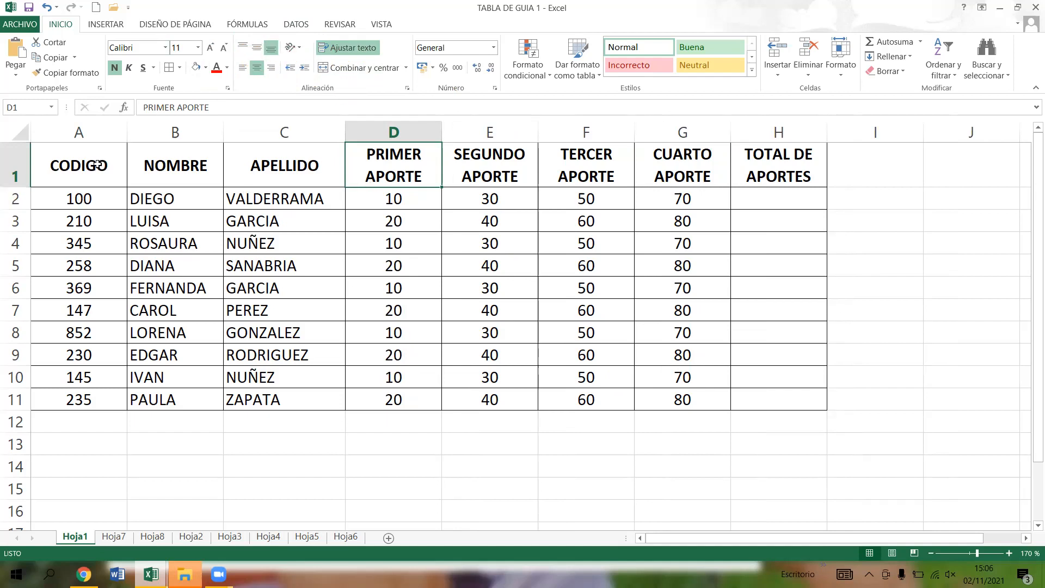
- Try top, middle and bottom vertical alignment on the CODIGO header in A1
left_click(65, 173)
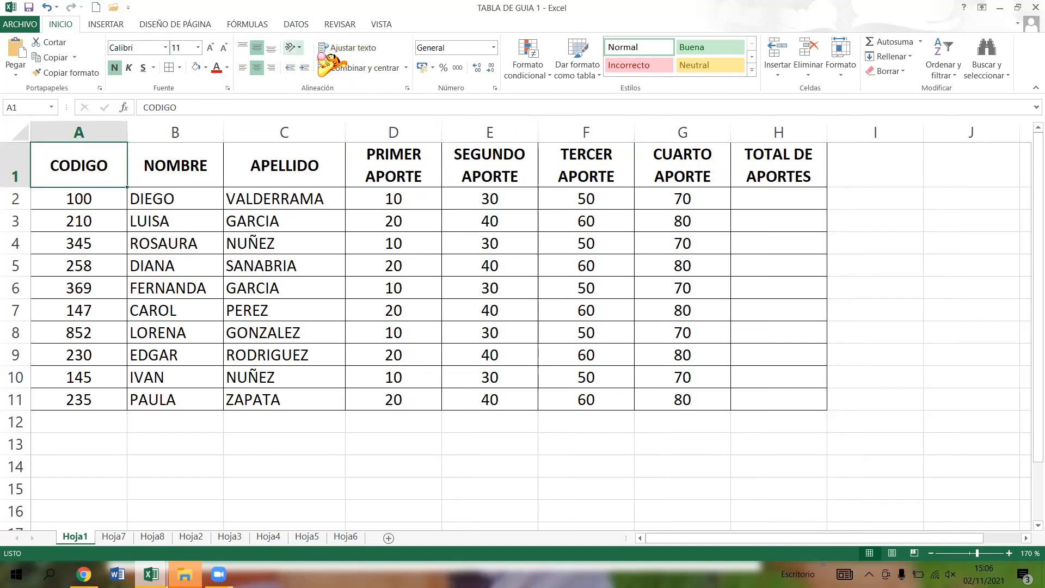
left_click(243, 47)
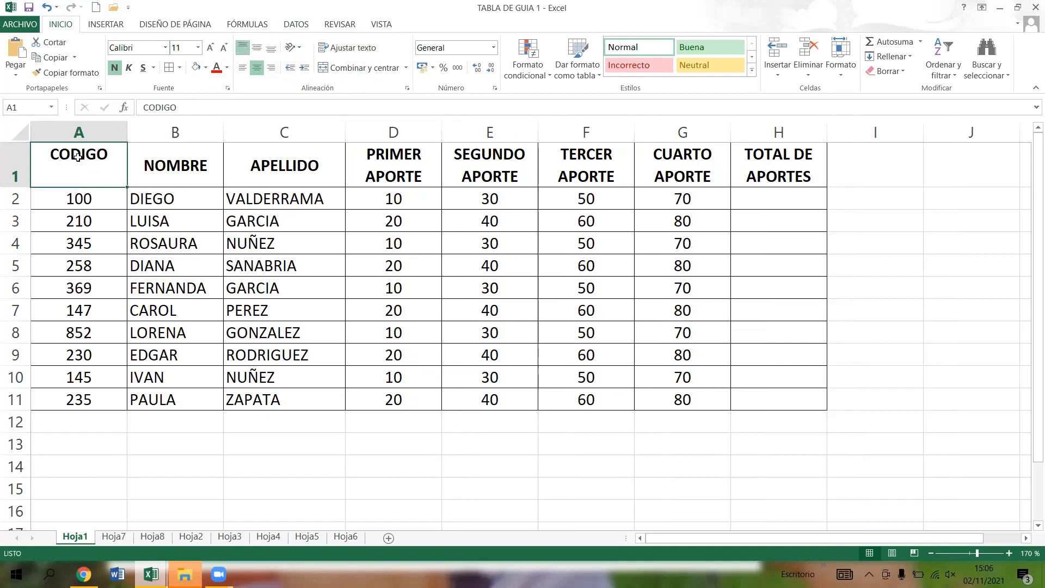
left_click(257, 48)
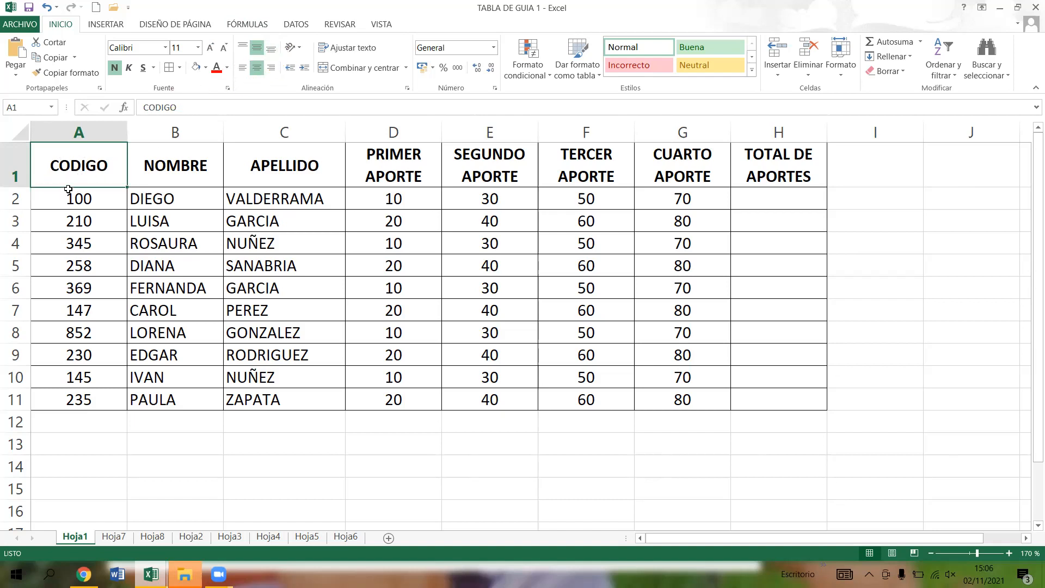
left_click(271, 49)
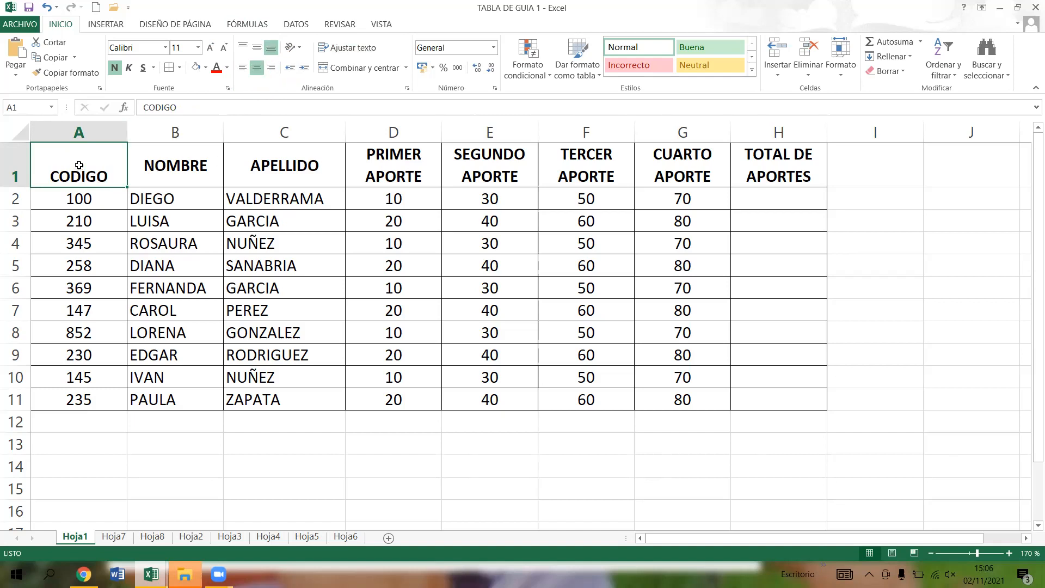
- Align the headers CODIGO, NOMBRE and APELLIDO in A1:C1 vertically to the middle, and reselect A1
left_click_drag(79, 164, 180, 164)
left_click_drag(297, 159, 316, 163)
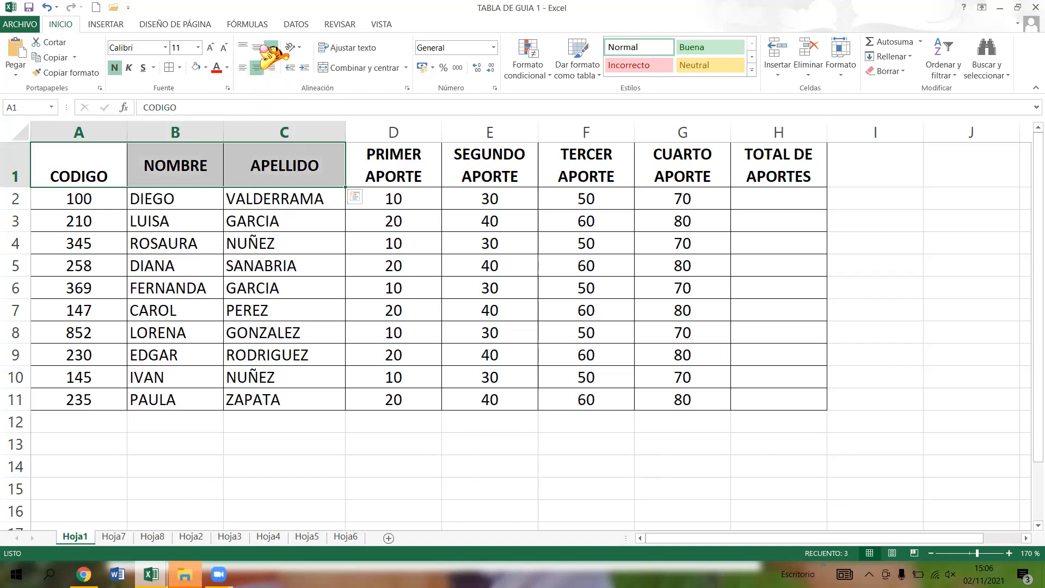
left_click(256, 47)
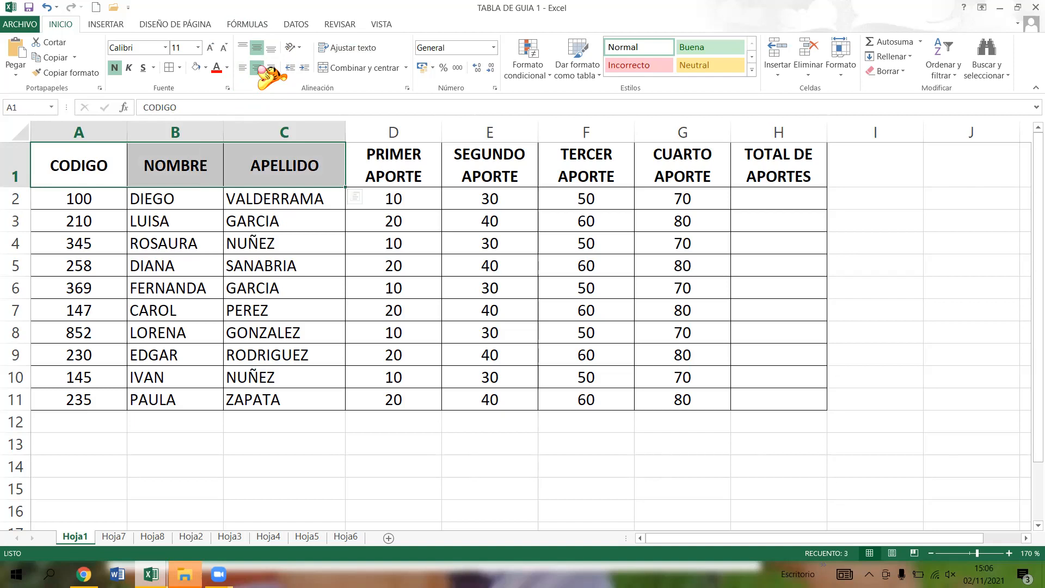
left_click(105, 223)
left_click(97, 172)
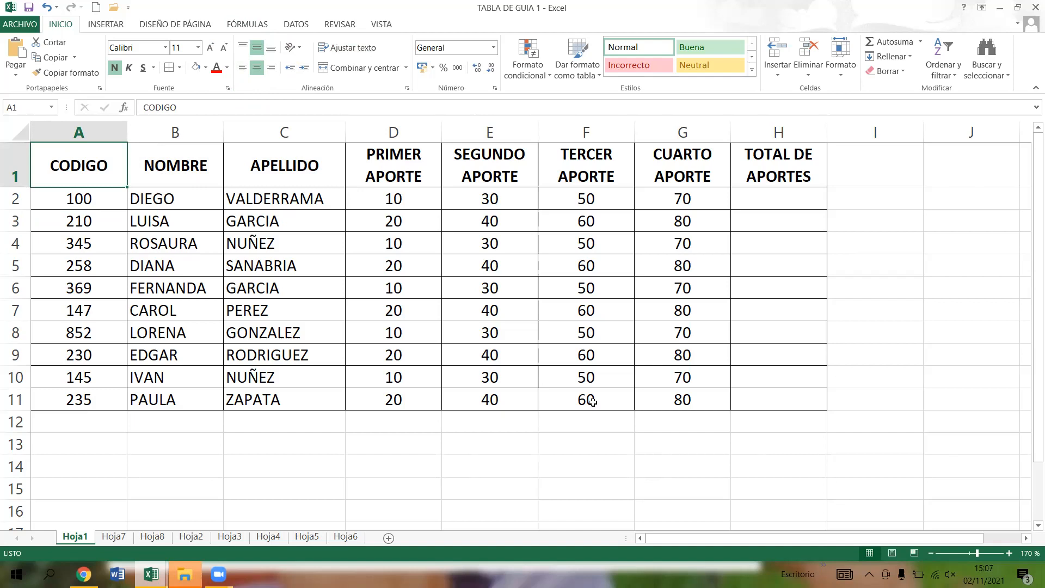
left_click(744, 199)
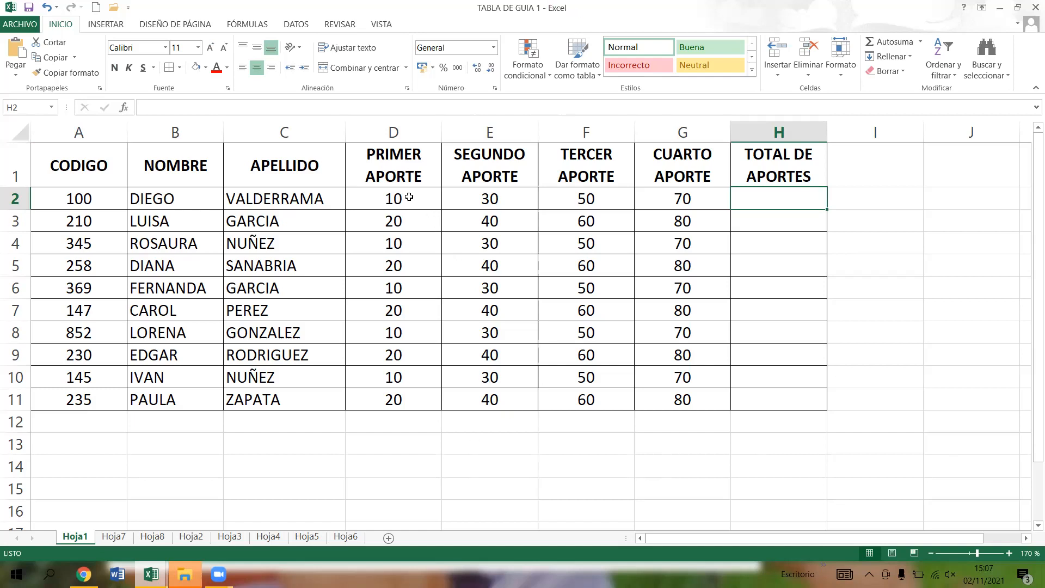
left_click_drag(409, 197, 408, 213)
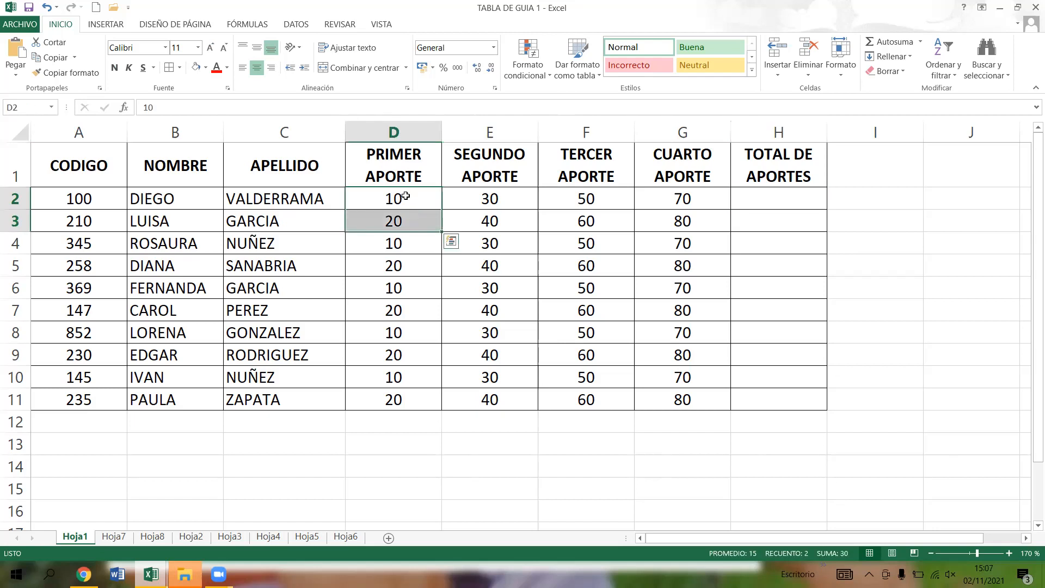
left_click(398, 202)
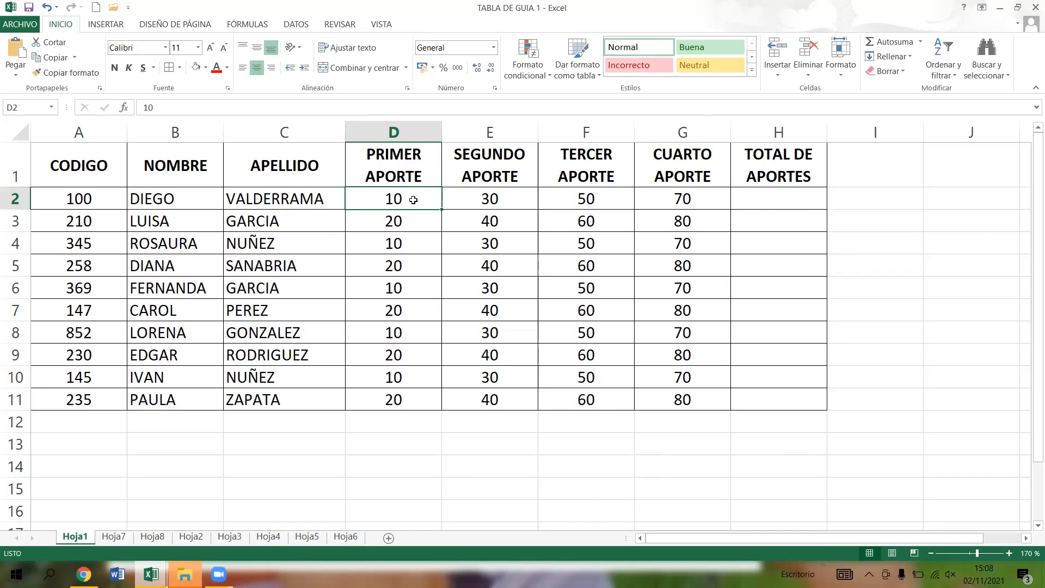
- Set the number format category of the PRIMER APORTE values in D2:D11 to Moneda with 0 decimal places
left_click_drag(413, 200, 392, 400)
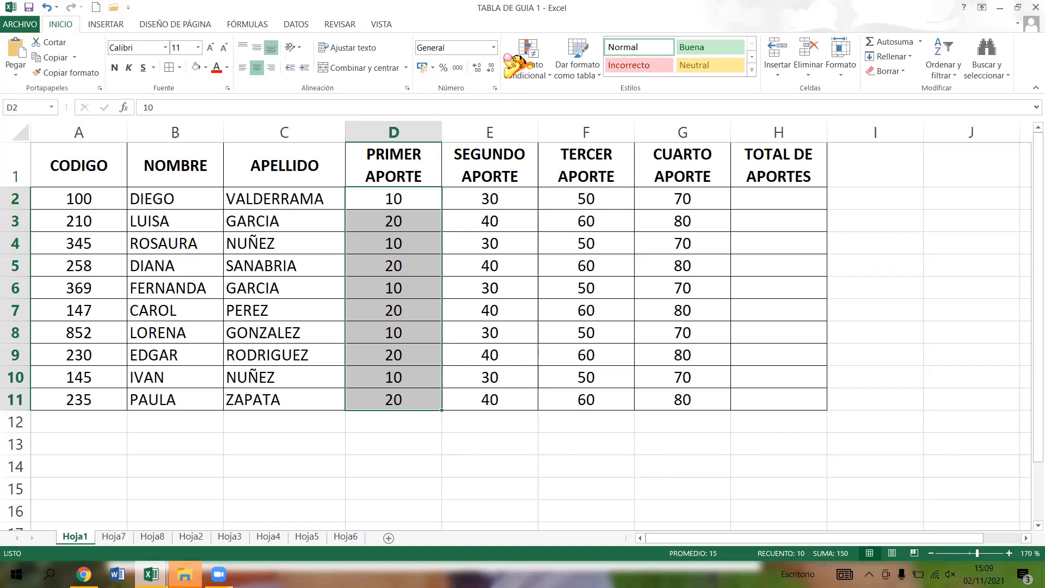
left_click(494, 88)
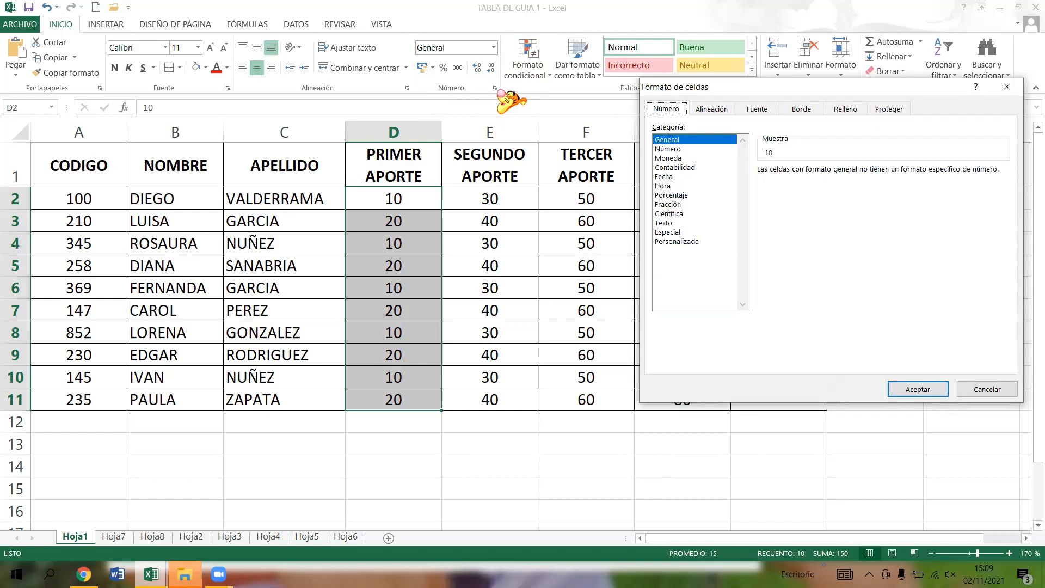
left_click(687, 158)
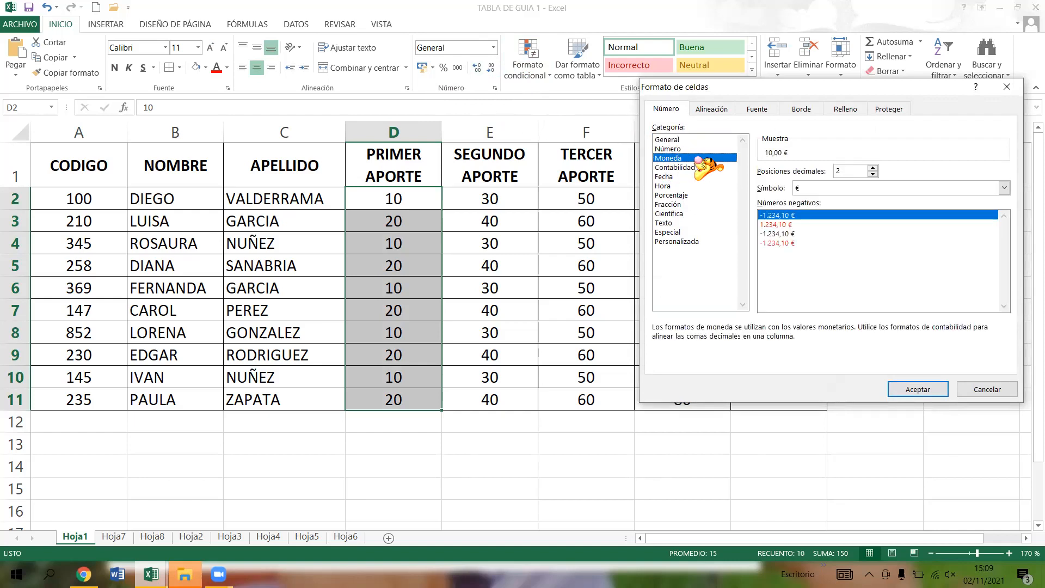
left_click(874, 174)
left_click(873, 174)
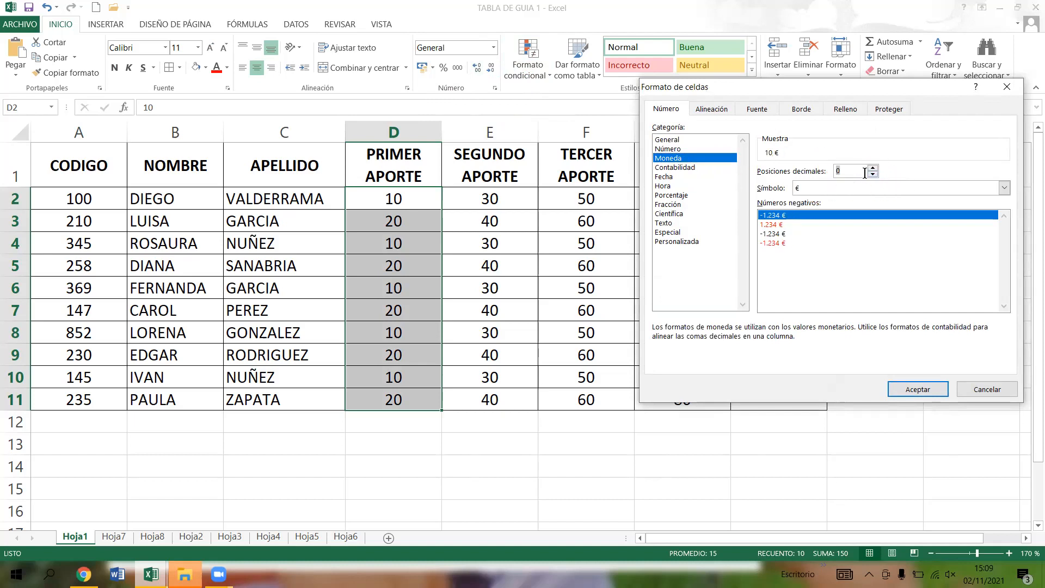
left_click(840, 171)
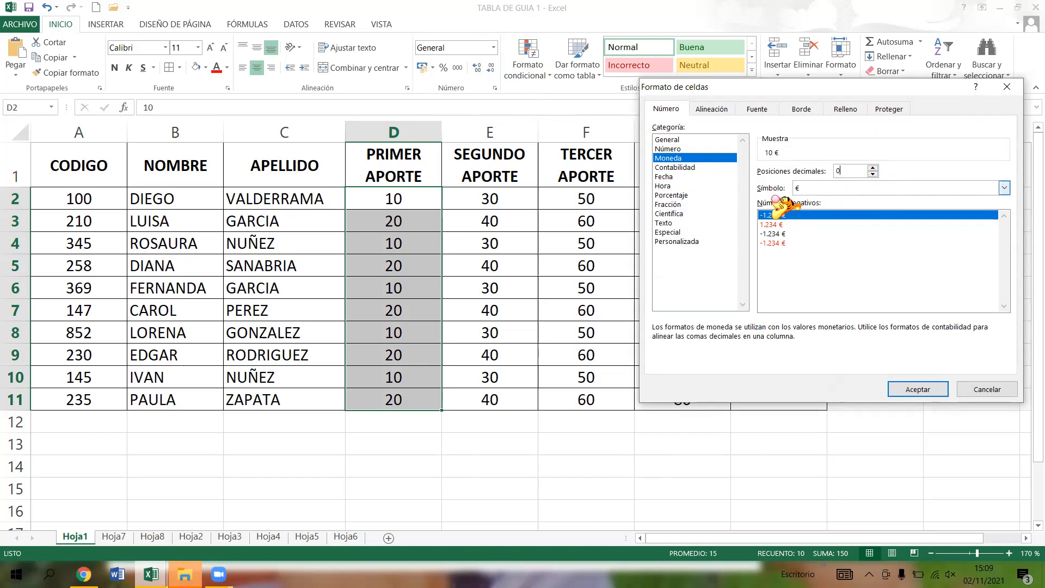
- Choose $ Español (Colombia) as the currency symbol and apply the format to D2:D11
left_click(1004, 188)
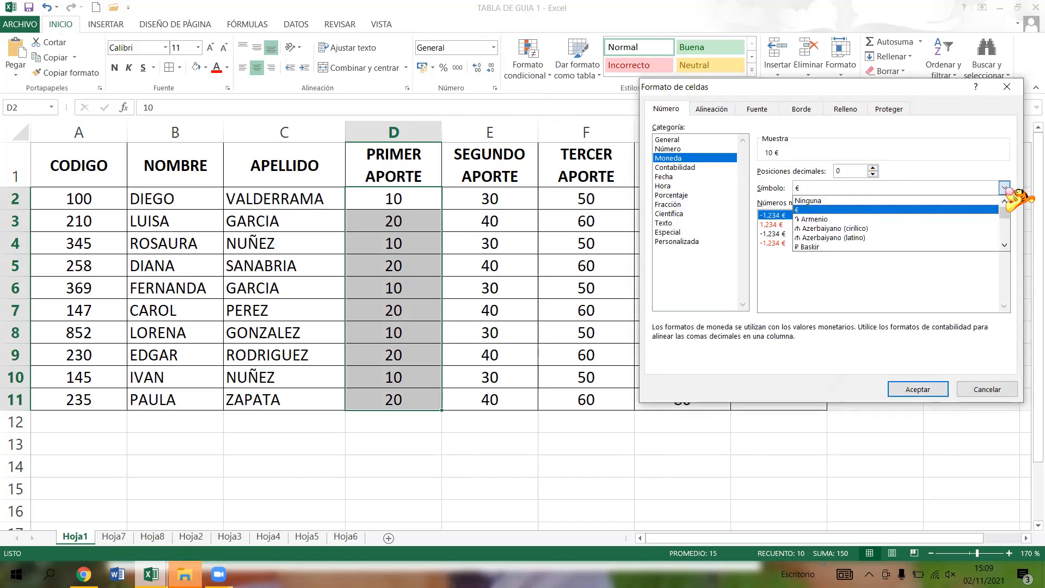
left_click(1005, 246)
left_click(1005, 246)
left_click(1004, 247)
left_click(1005, 246)
left_click(1005, 247)
left_click(1004, 246)
left_click(1005, 246)
left_click(1004, 246)
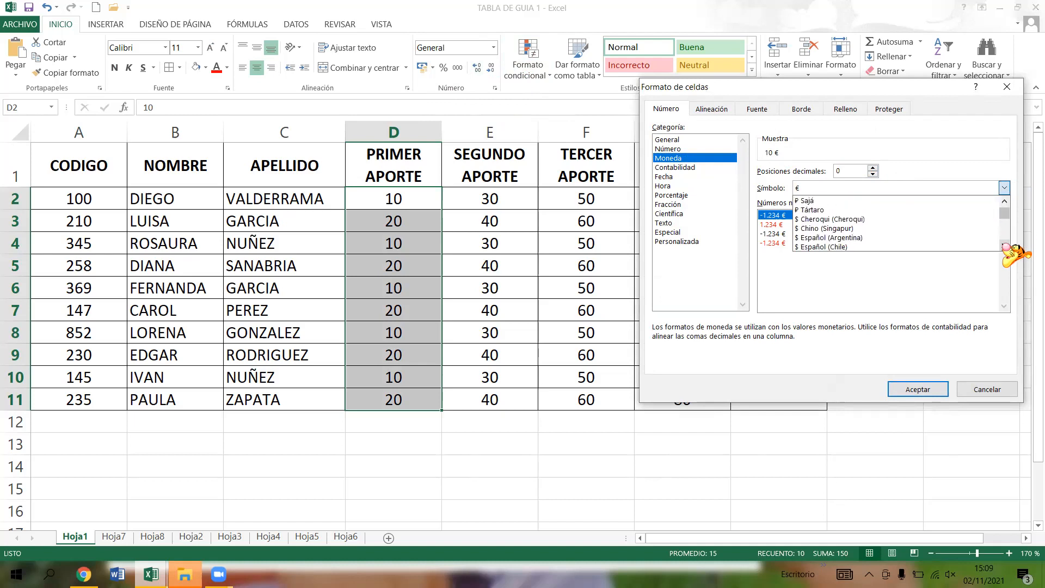
left_click(1004, 246)
left_click(1004, 246)
left_click(1005, 246)
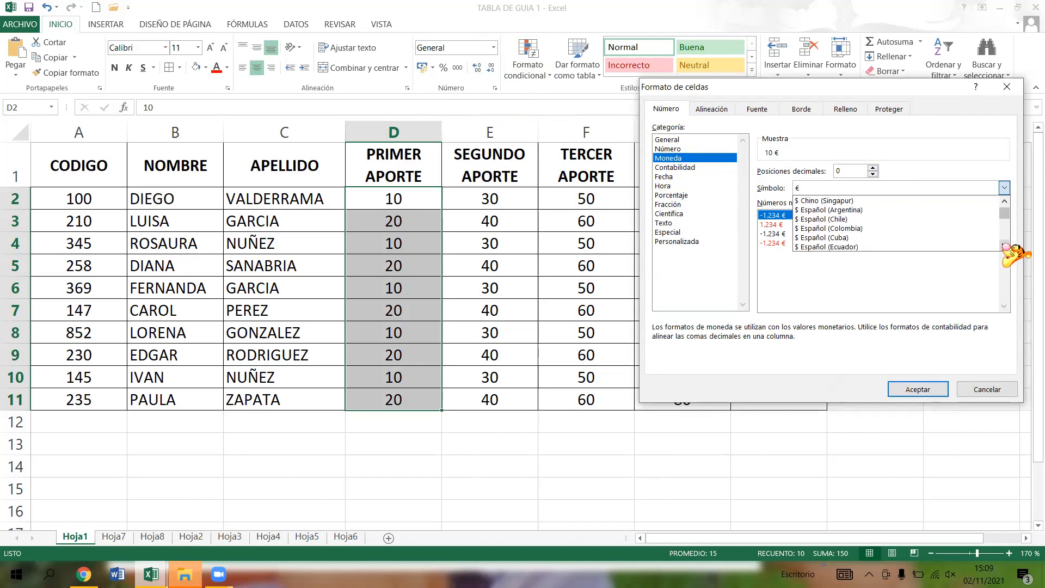
left_click(852, 230)
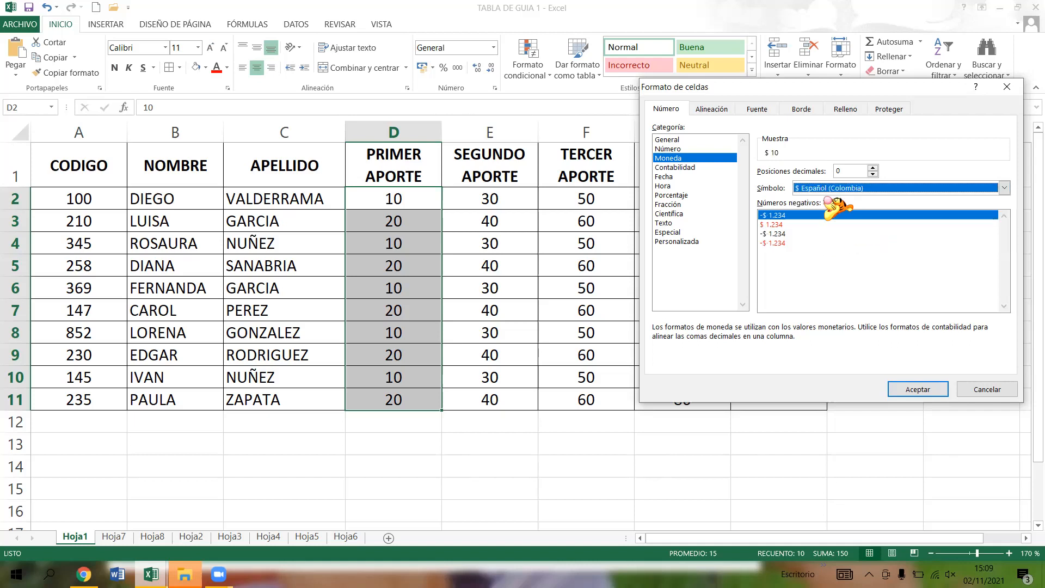
left_click(920, 389)
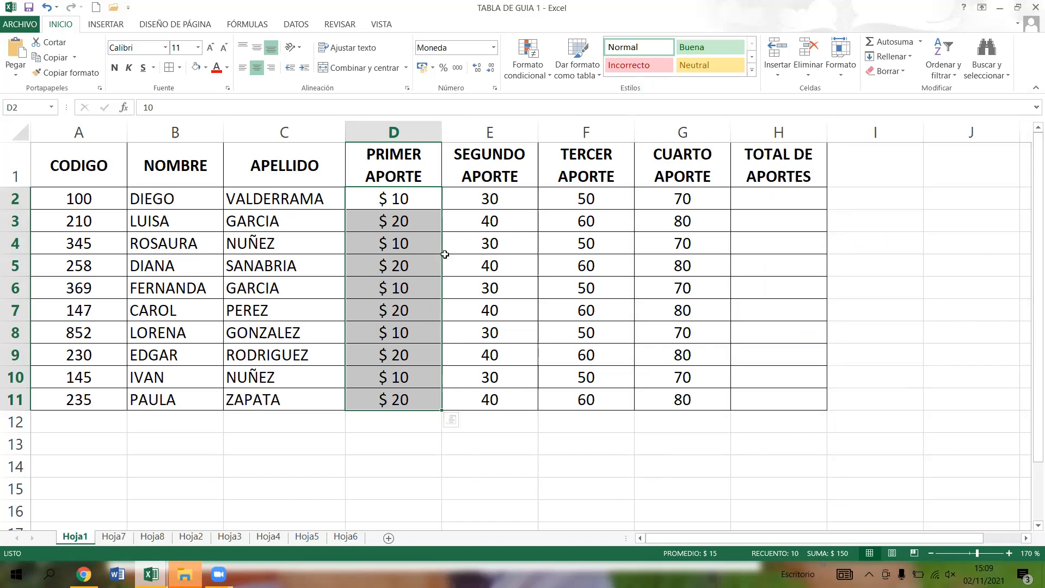
left_click(420, 197)
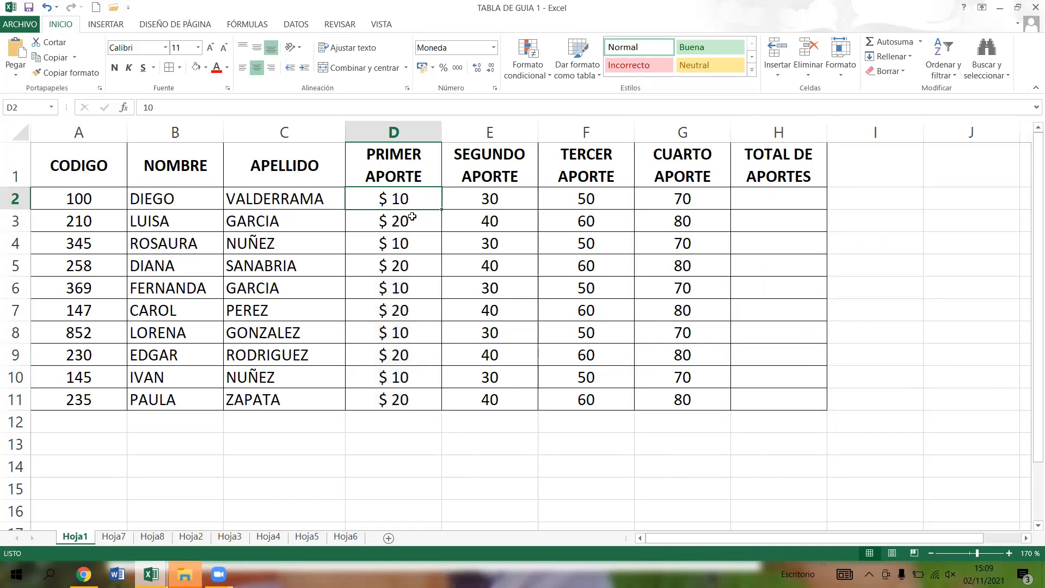
left_click(412, 216)
left_click(414, 243)
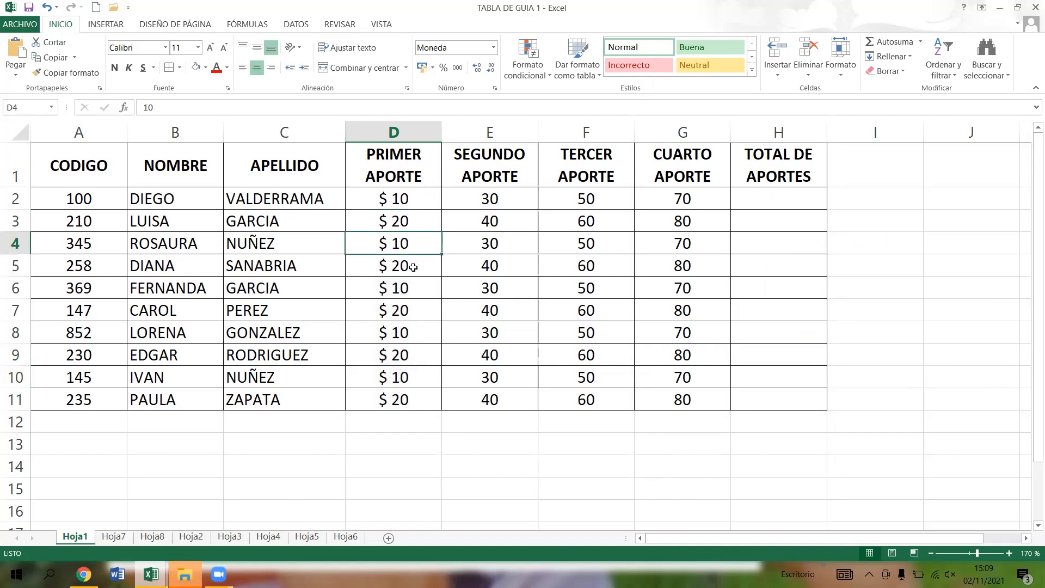
left_click(416, 266)
left_click(420, 298)
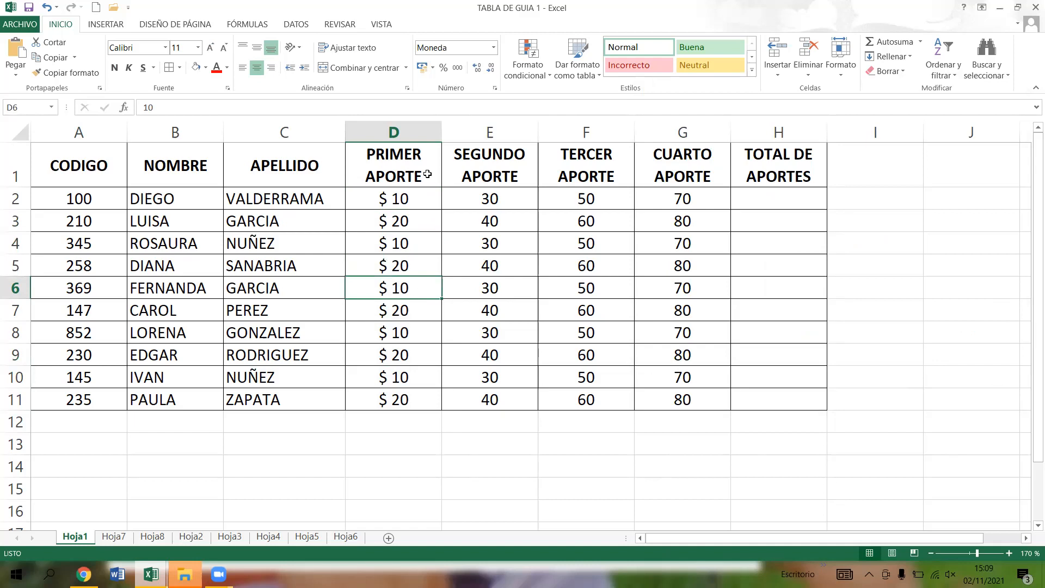
- Enter 1000 in D2 and 2500 in D3 to try the currency format on larger amounts
left_click(426, 204)
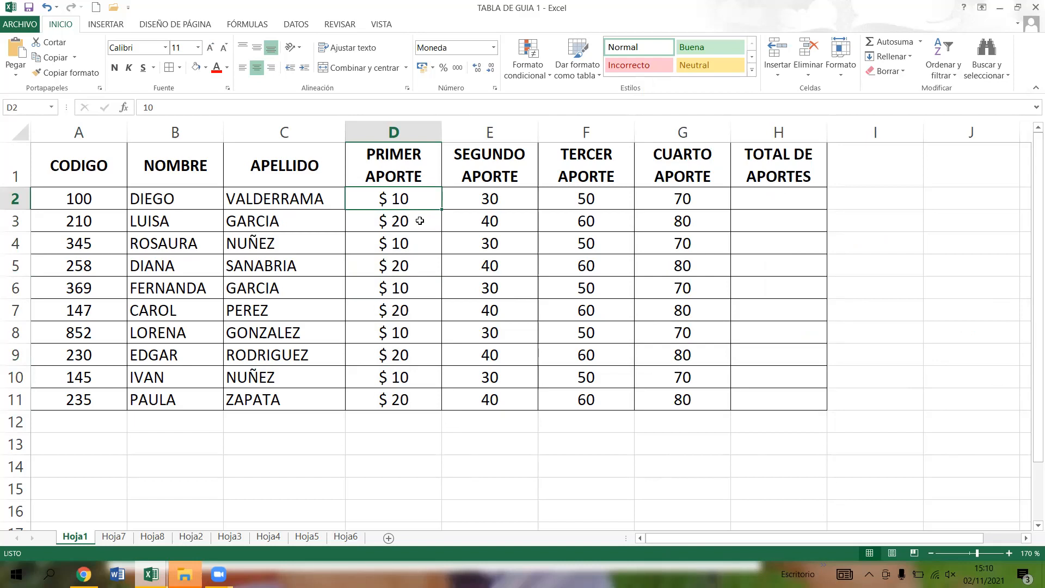
type("0")
key("BackSpace")
type("1000")
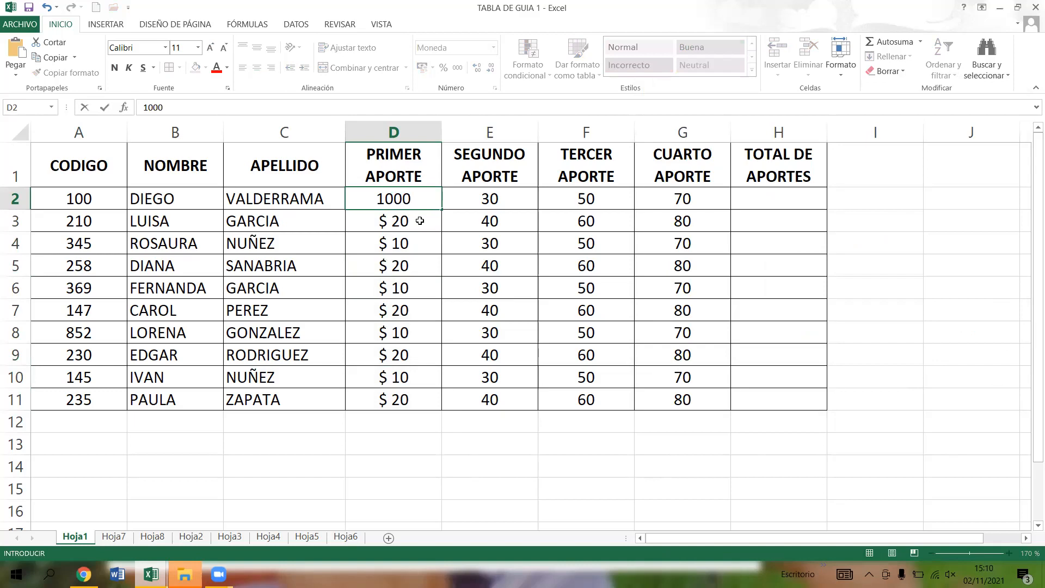
key("Return")
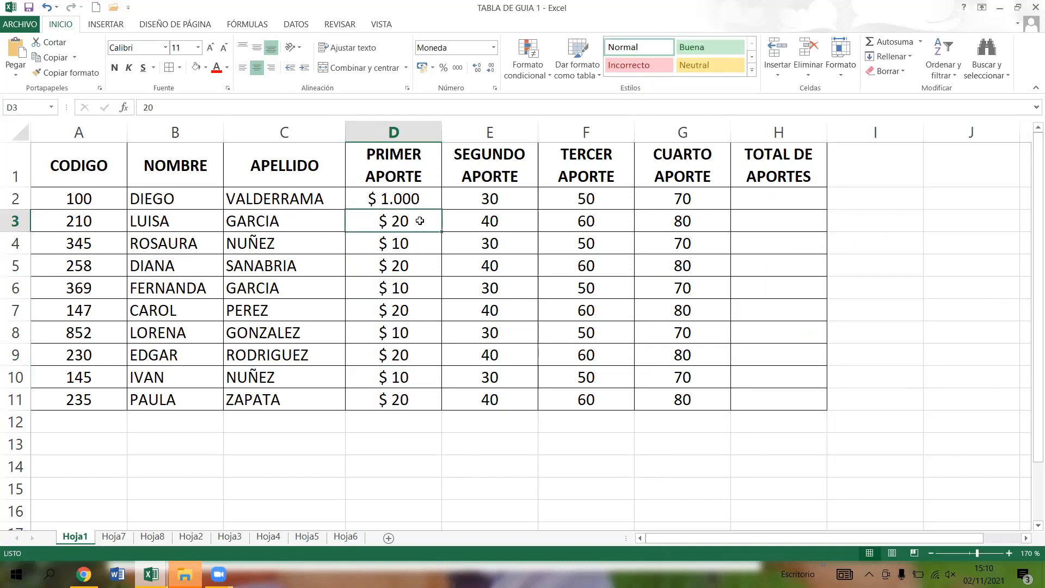
type("2500")
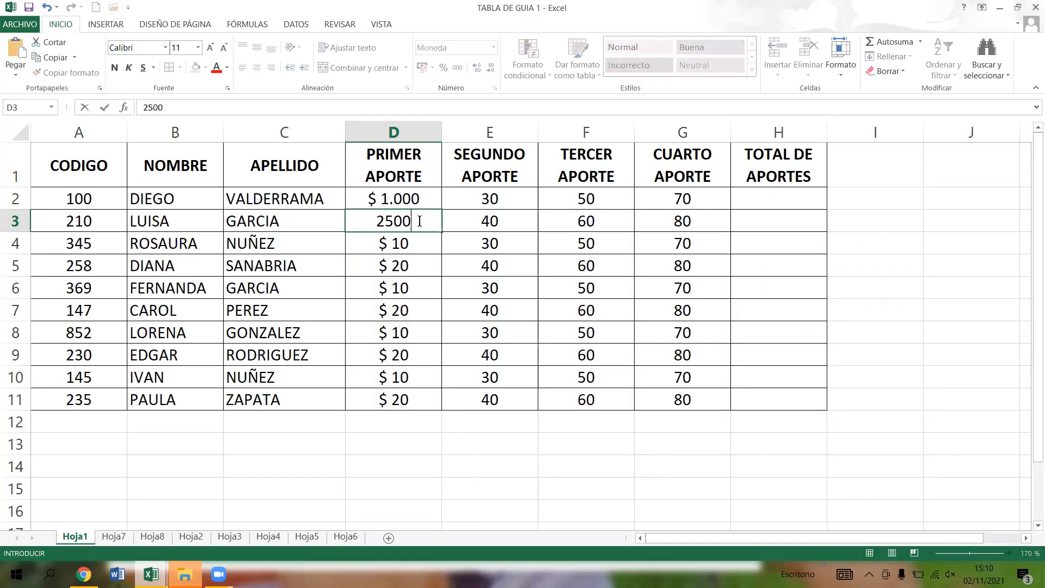
key("Return")
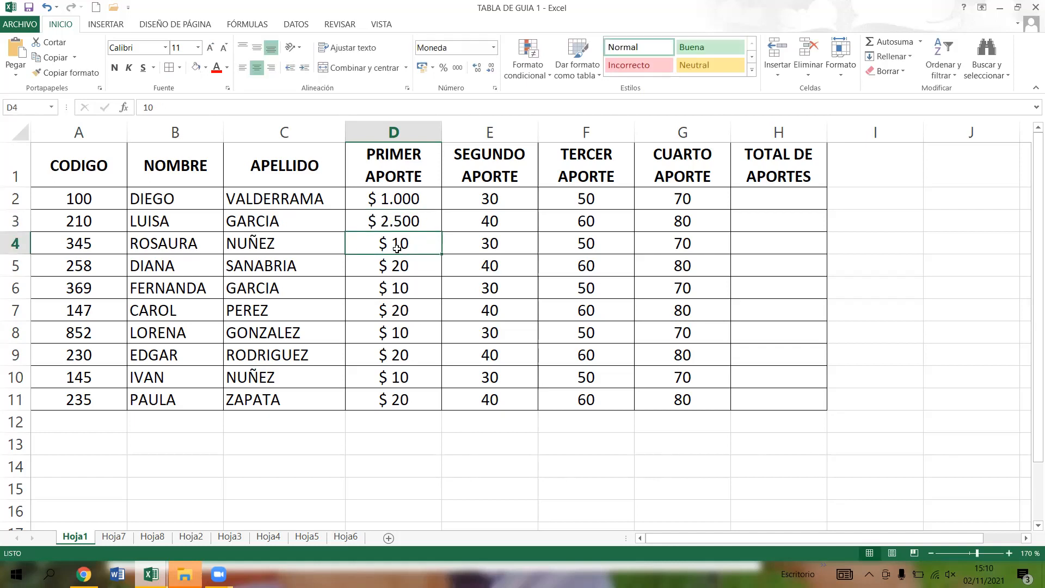
- Undo the last two value entries in D3 and D2
left_click(428, 221)
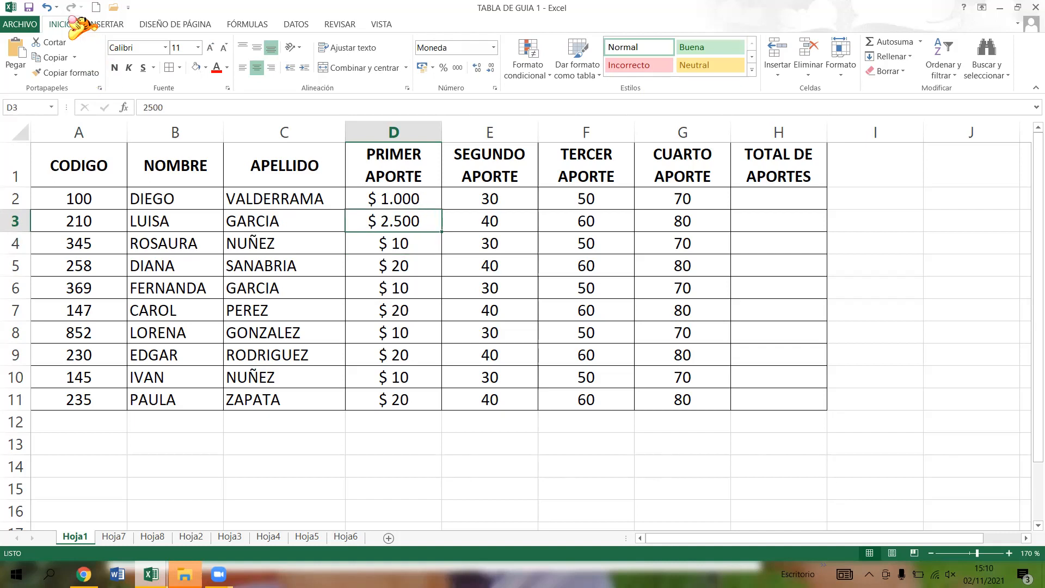
left_click(47, 7)
left_click(46, 7)
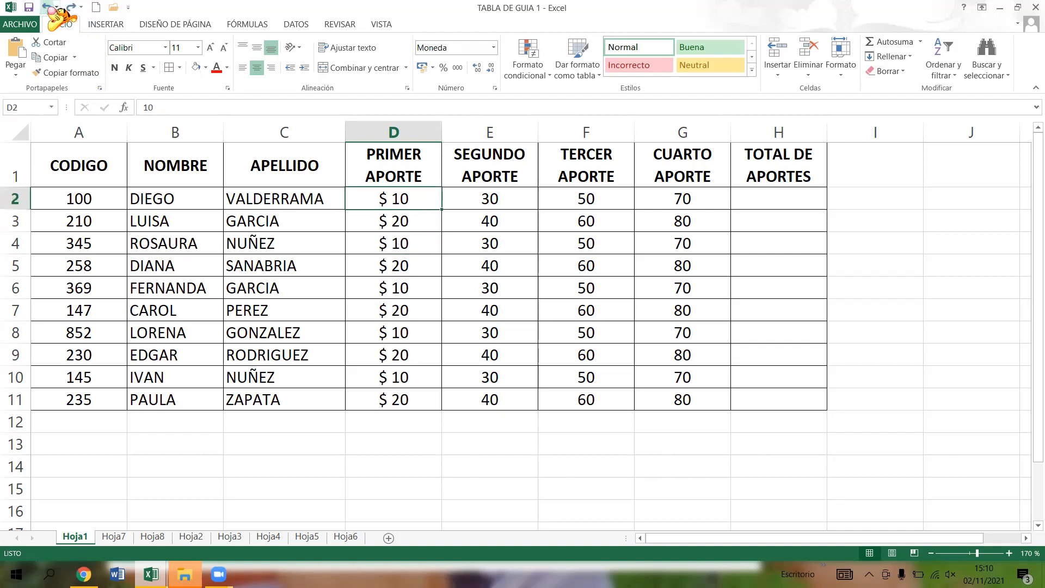
left_click(422, 221)
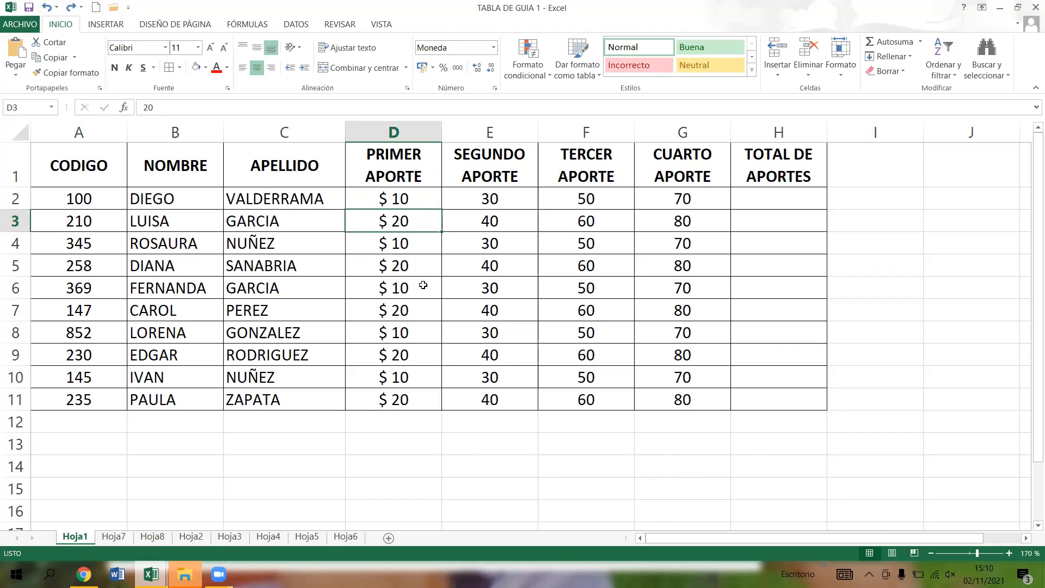
left_click(421, 291)
left_click(417, 378)
left_click(416, 420)
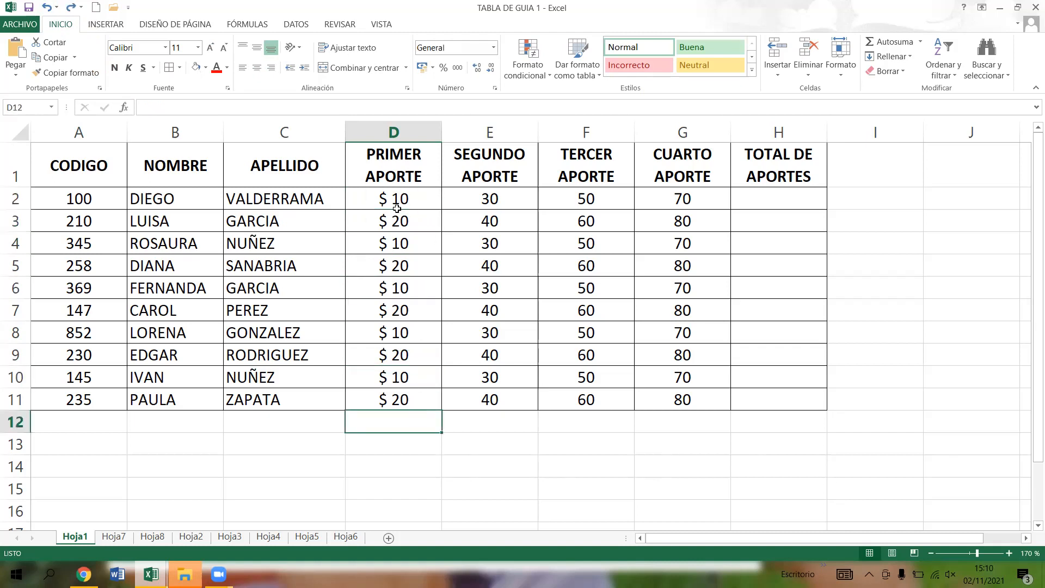
- Copy the currency format of D2:D11 onto the other contribution and total cells E2:H11 with the format painter
left_click(433, 198)
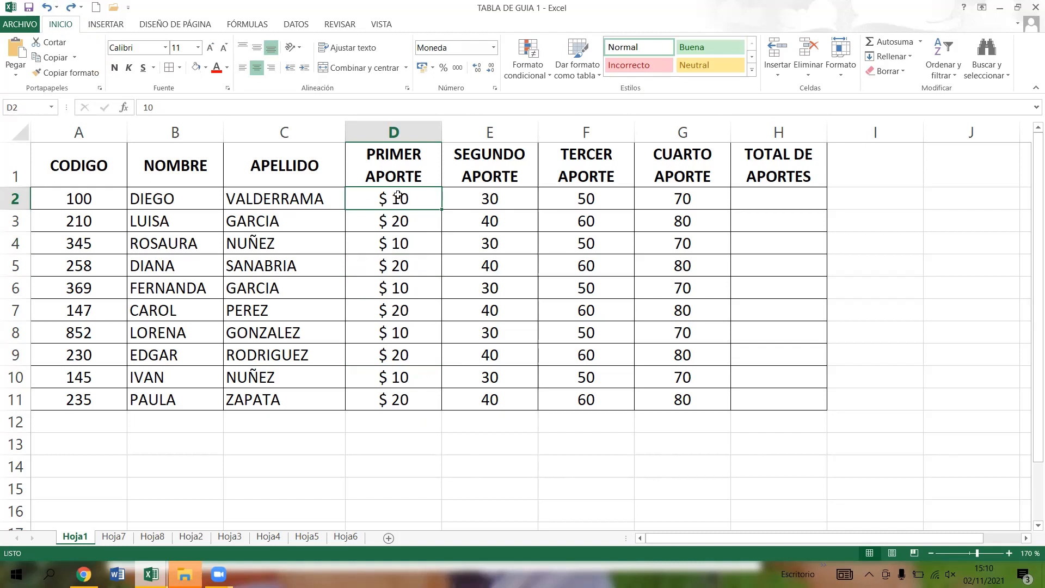
left_click_drag(401, 197, 397, 397)
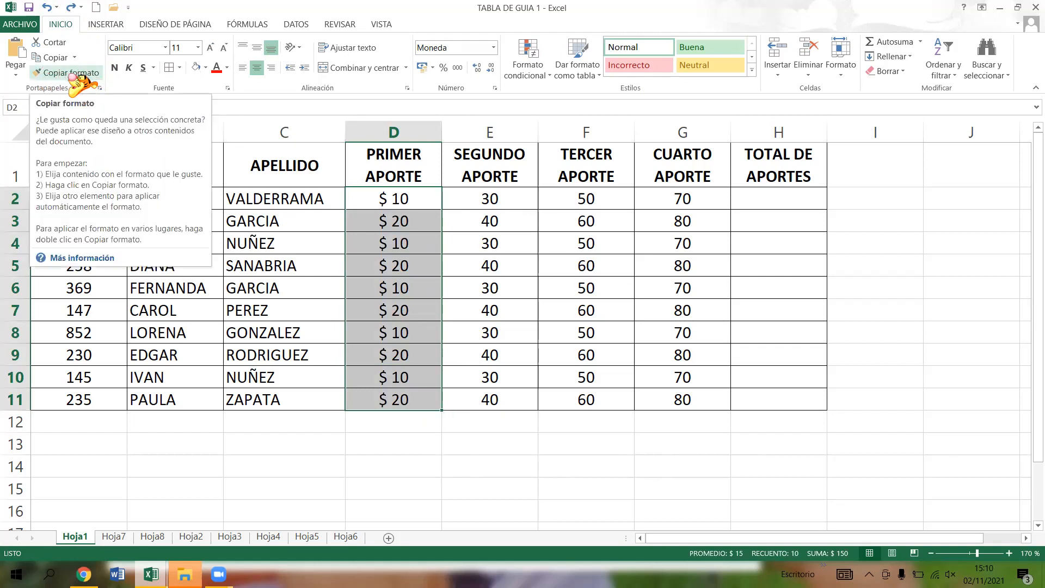
left_click(62, 73)
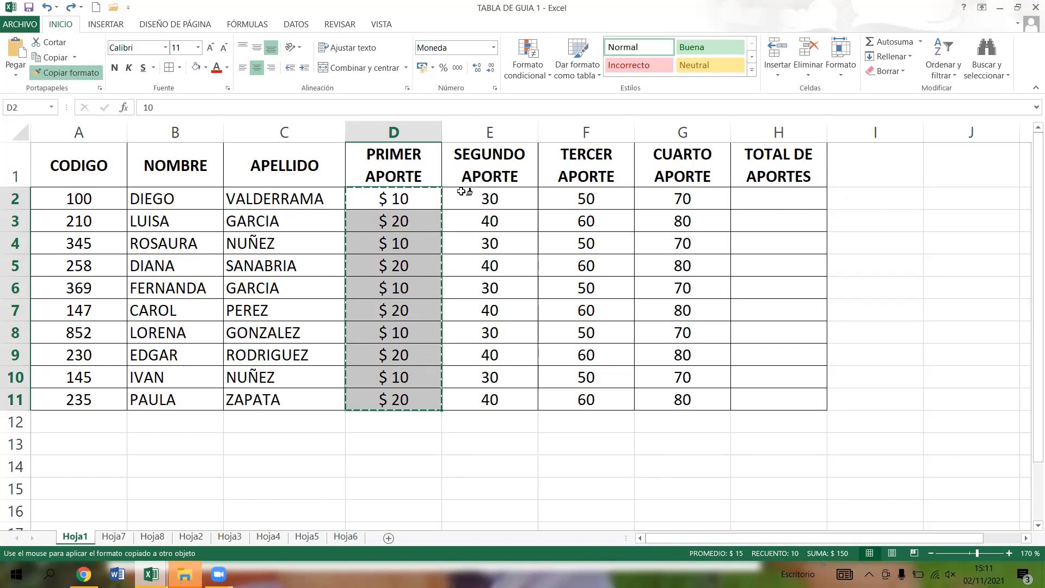
left_click_drag(463, 195, 675, 202)
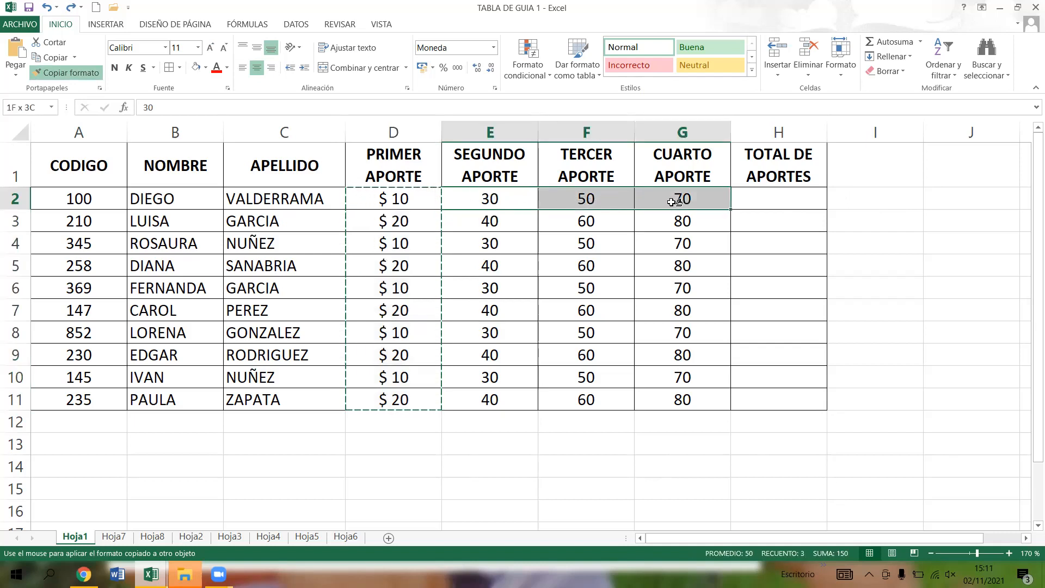
left_click_drag(676, 202, 776, 204)
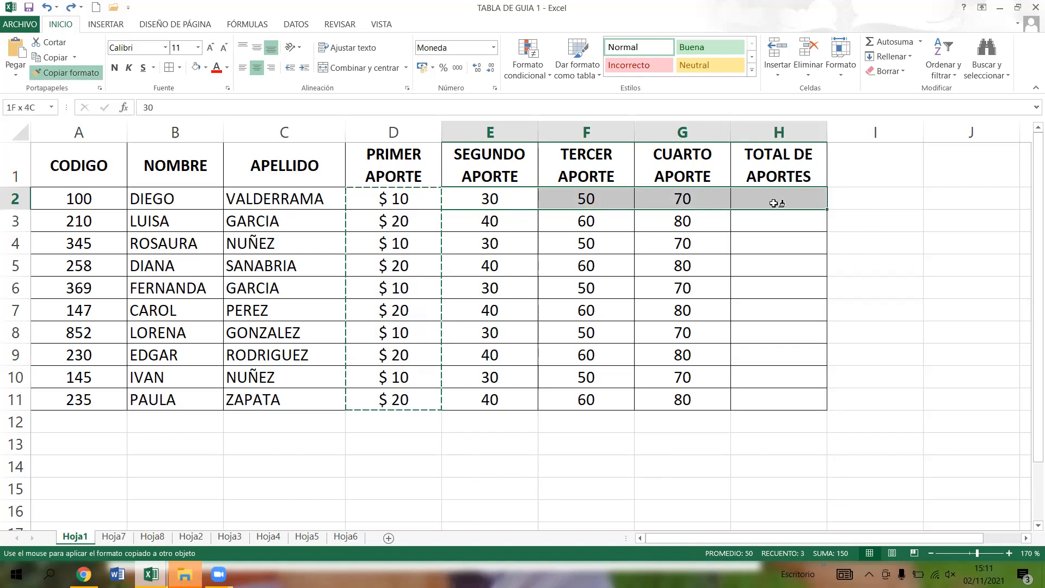
left_click_drag(774, 203, 771, 396)
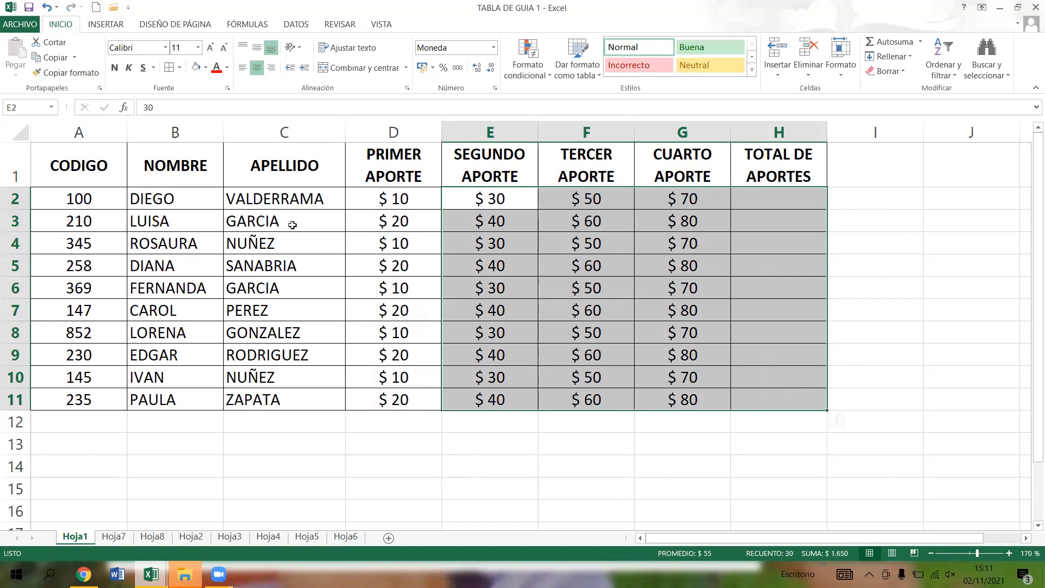
- Check the copied currency format on cells of the SEGUNDO, TERCER and CUARTO APORTE columns, and select header A1
left_click(517, 202)
left_click(577, 201)
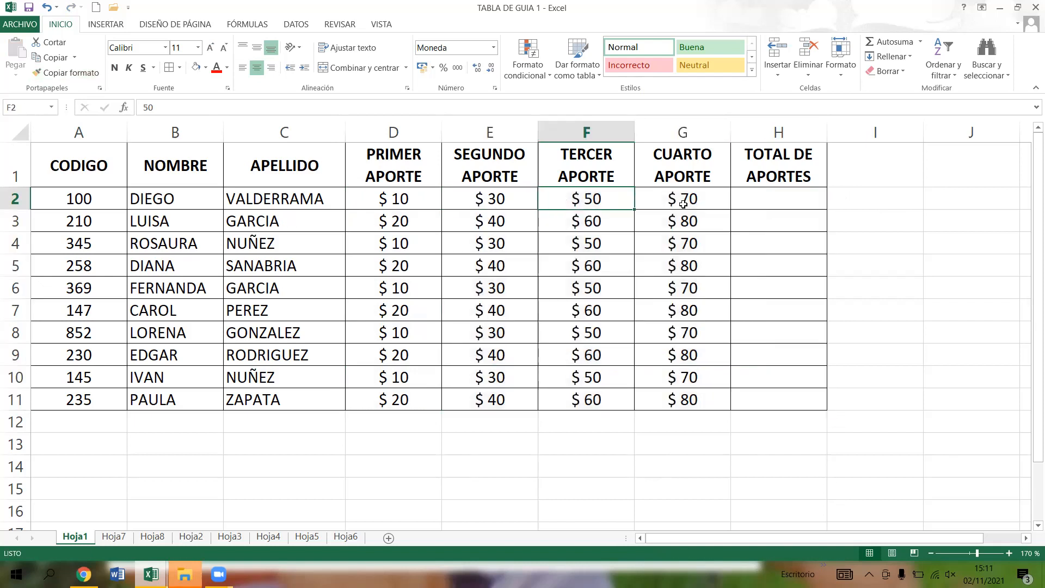
left_click(654, 200)
left_click(700, 240)
left_click(699, 287)
left_click(696, 340)
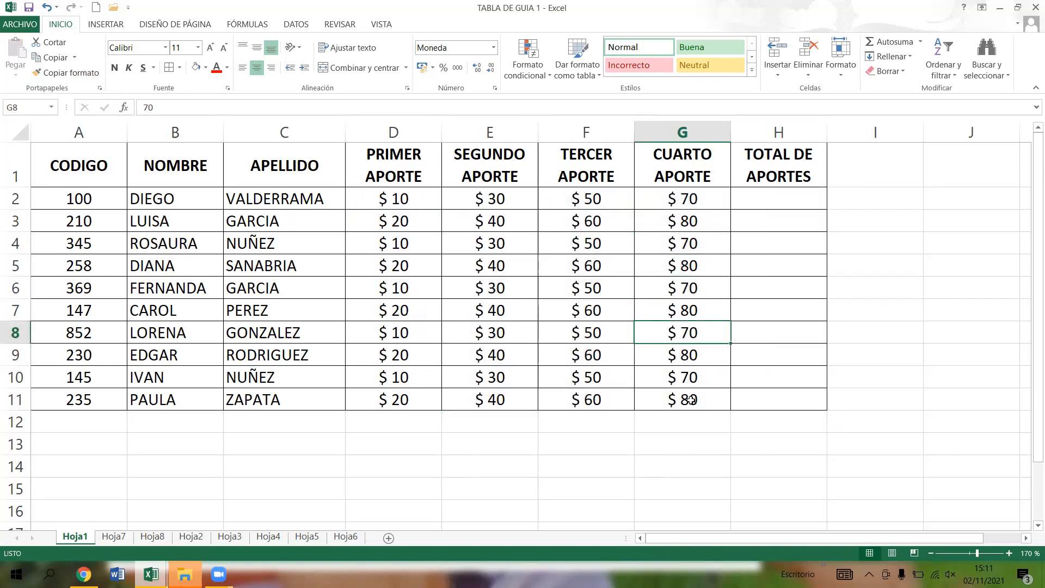
left_click(692, 401)
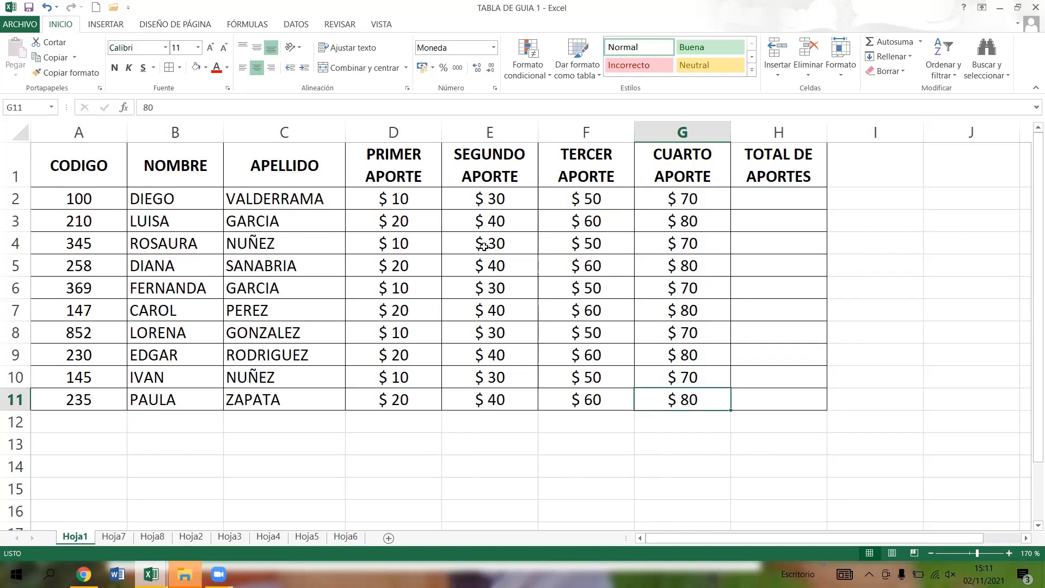
left_click(89, 177)
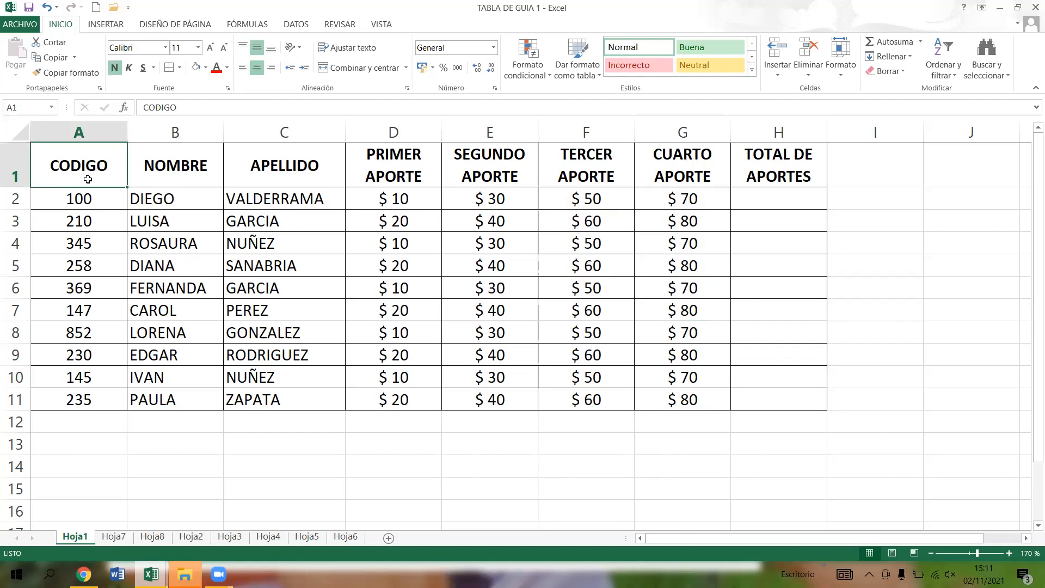
- Give the CODIGO header in A1 a white font colour and a black fill
left_click(227, 67)
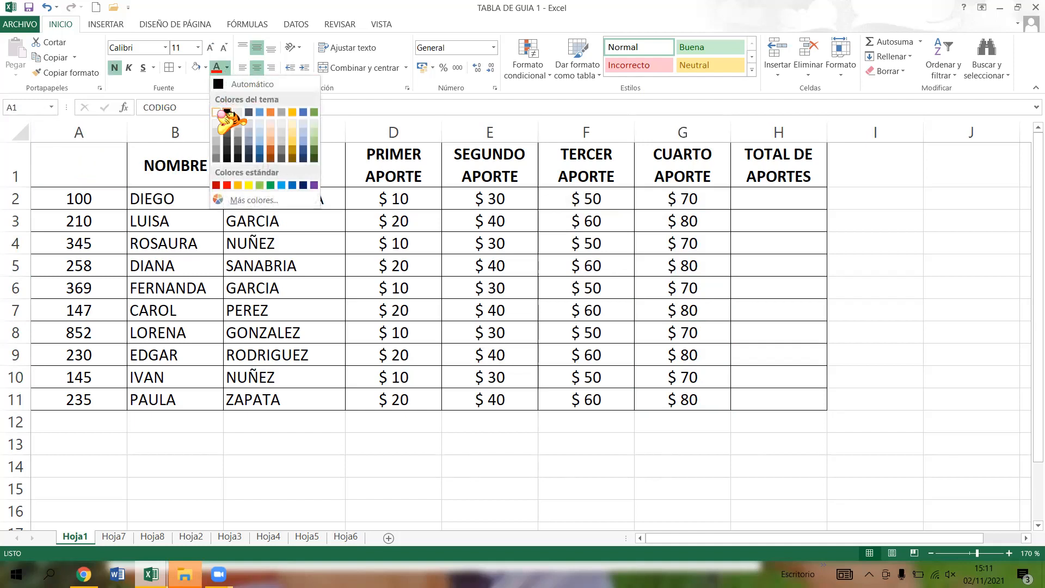
left_click(220, 112)
left_click(206, 68)
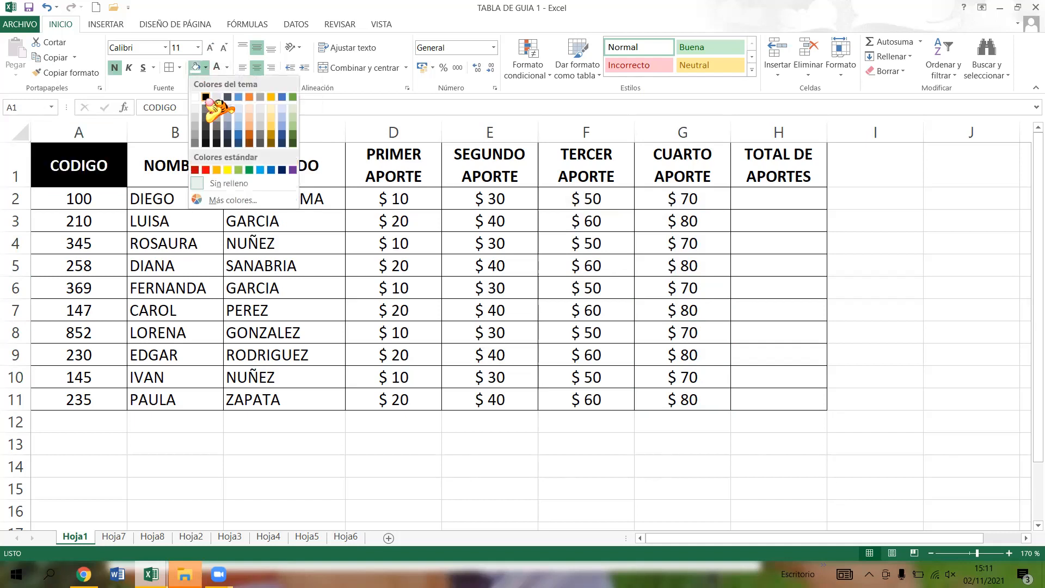
left_click(206, 97)
left_click(115, 249)
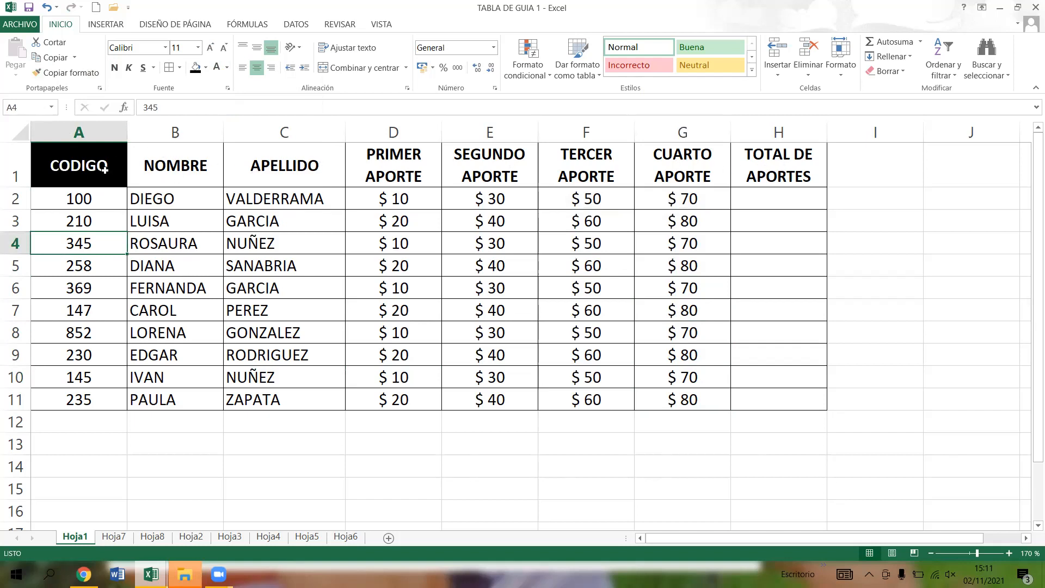
- Copy the format of header A1 onto the other headers B1:H1 with the format painter
left_click(80, 157)
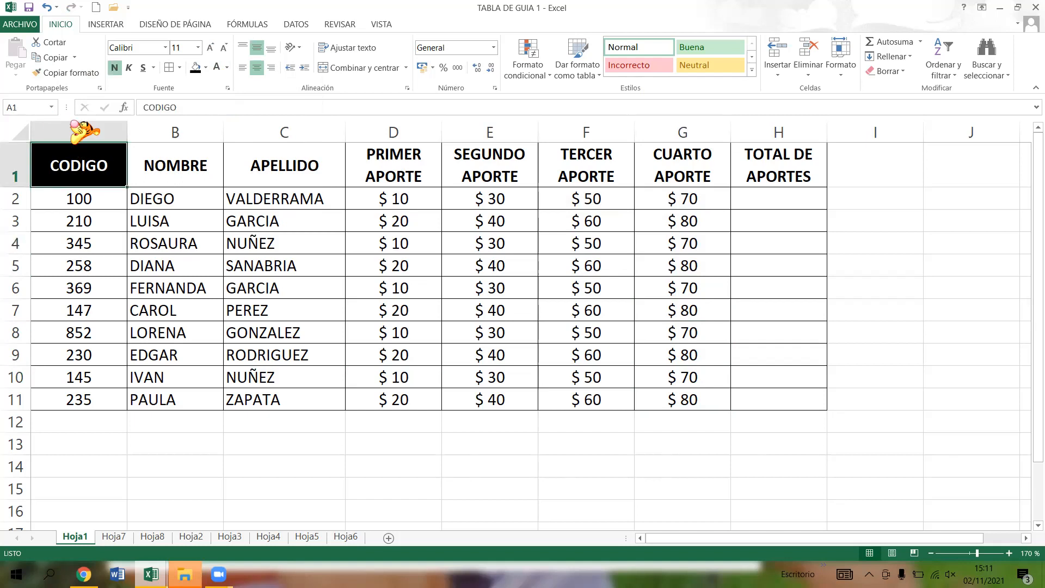
left_click(69, 73)
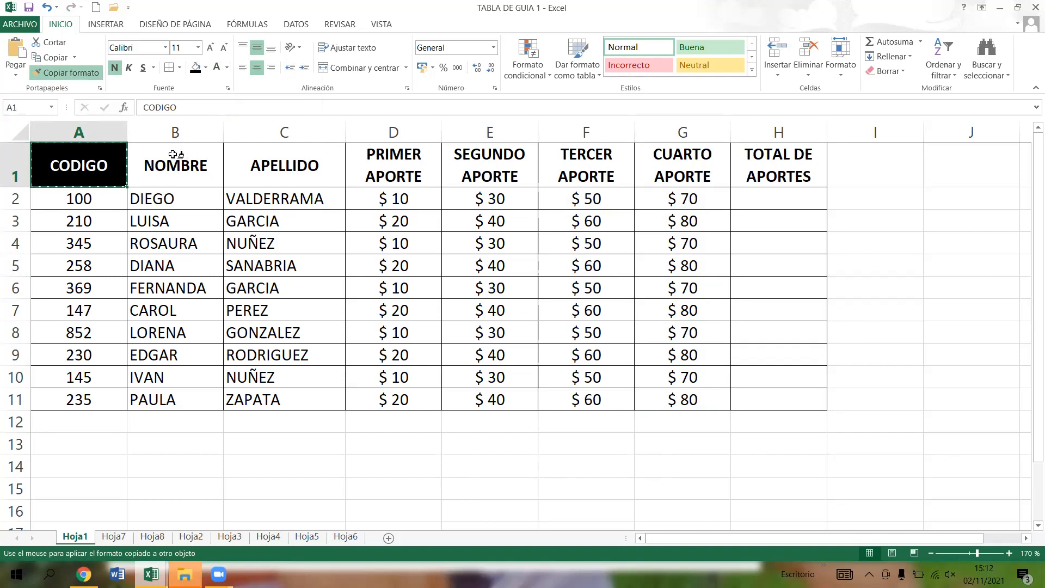
left_click_drag(174, 154, 556, 172)
left_click_drag(690, 175, 797, 175)
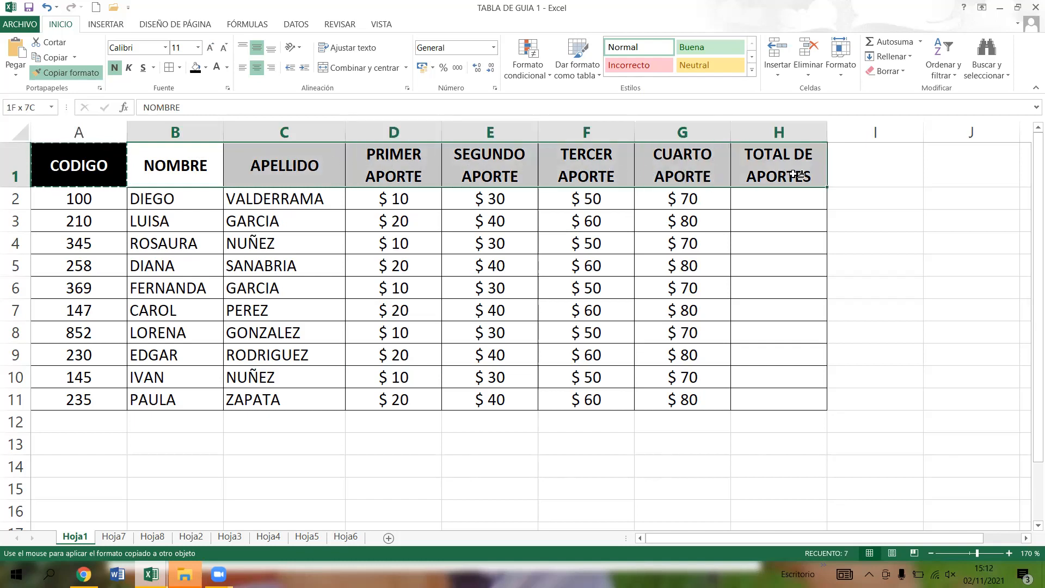
left_click_drag(797, 174, 796, 172)
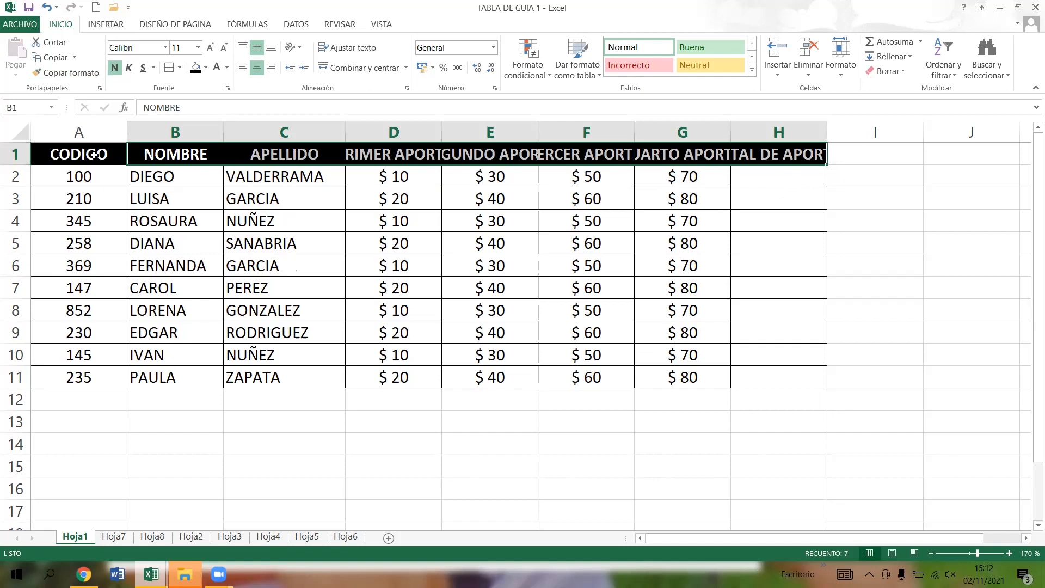
- Wrap the text of the PRIMER APORTE header in D1 and copy its format onto headers E1:H1
left_click(66, 158)
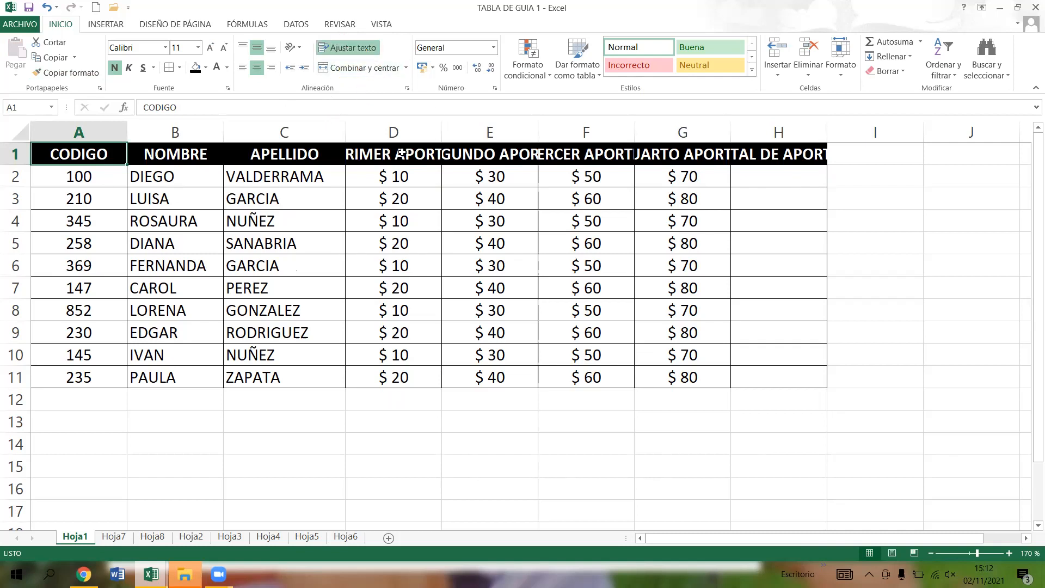
left_click(378, 154)
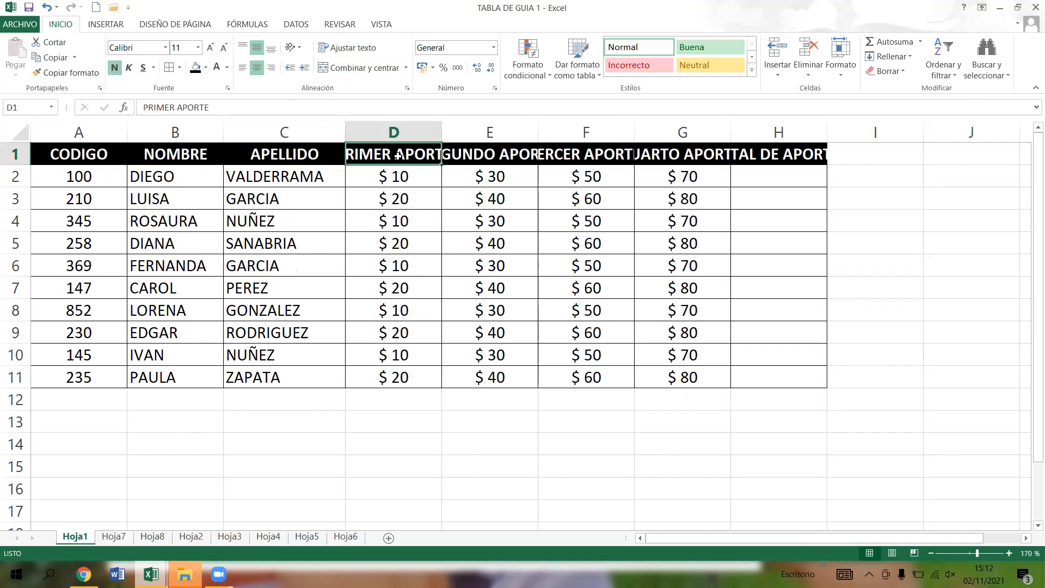
left_click(353, 49)
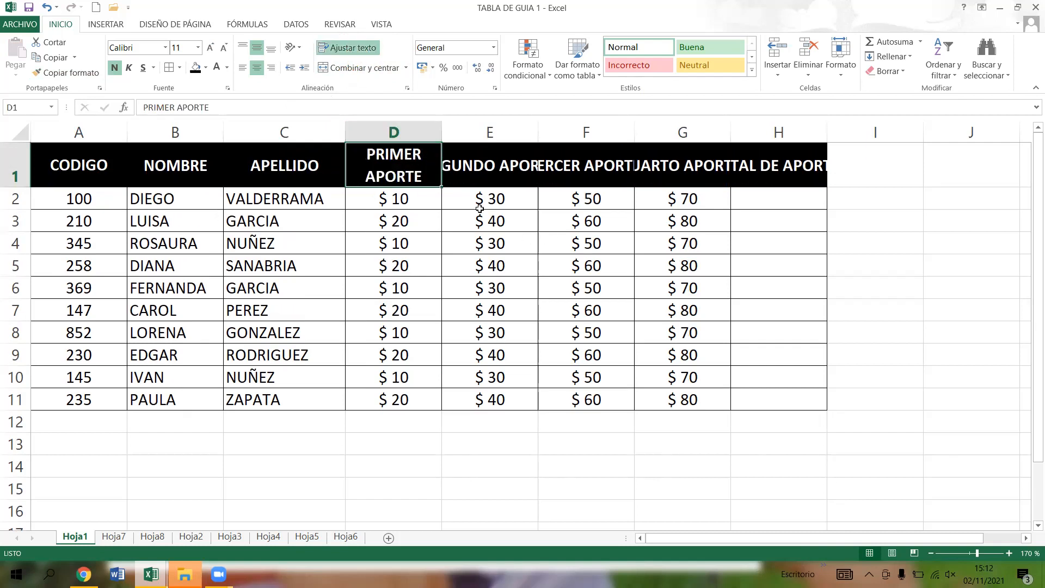
left_click(68, 73)
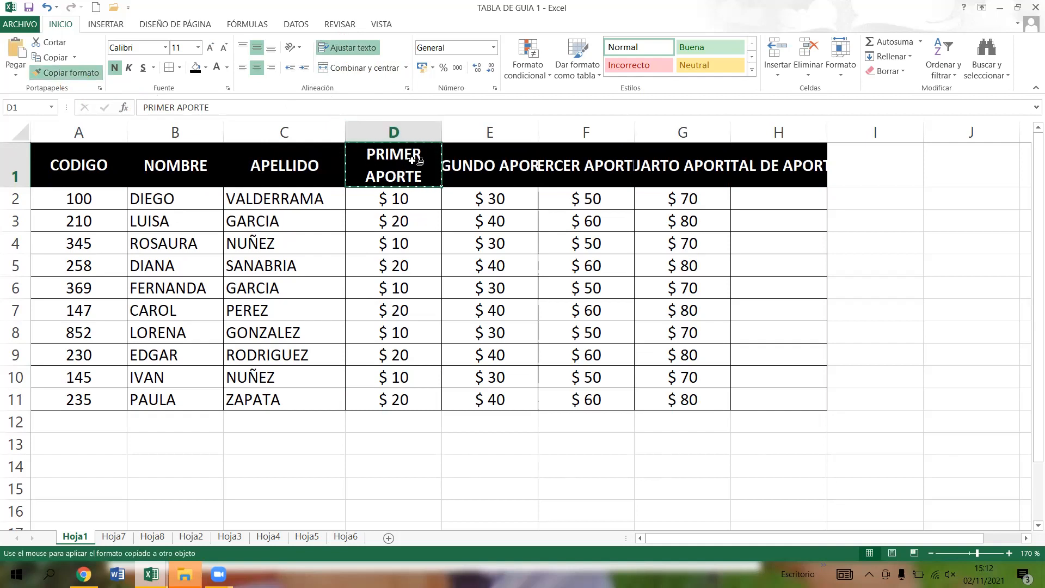
left_click_drag(466, 165, 787, 175)
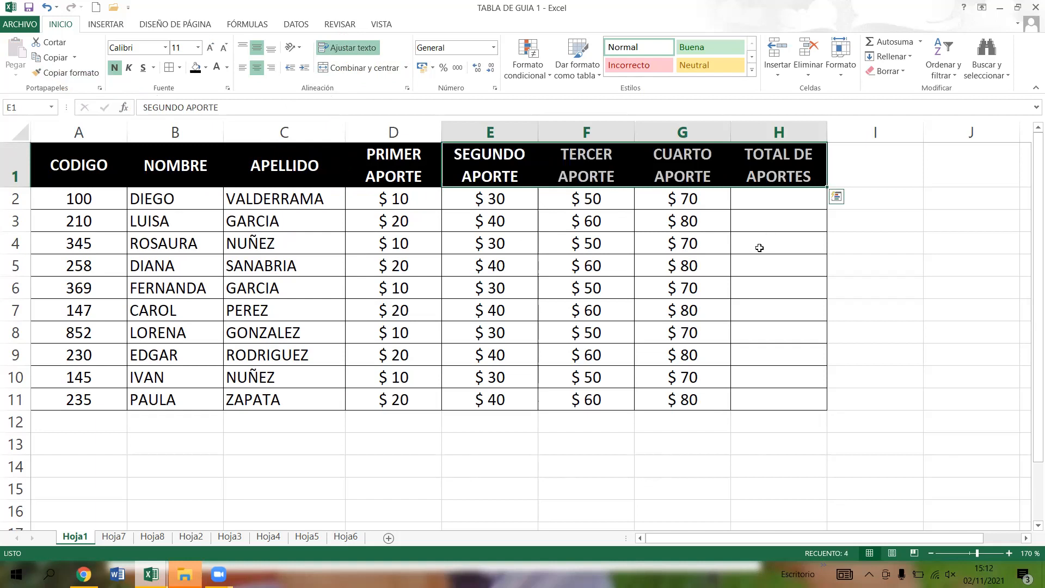
left_click(755, 271)
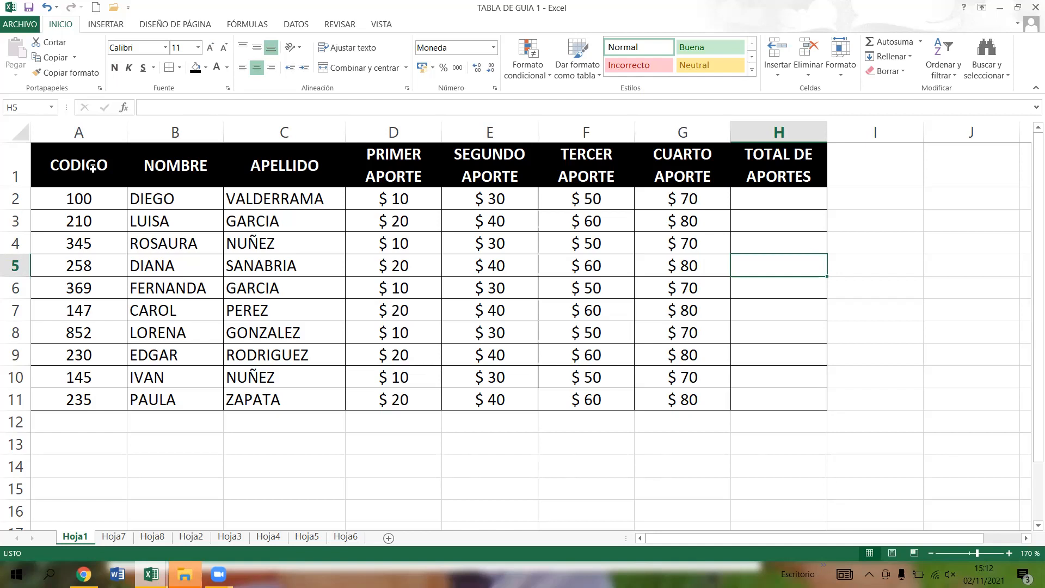
- Try left, centre and right alignment on the contribution amounts D2:G11, then set them back to centred
left_click(698, 202)
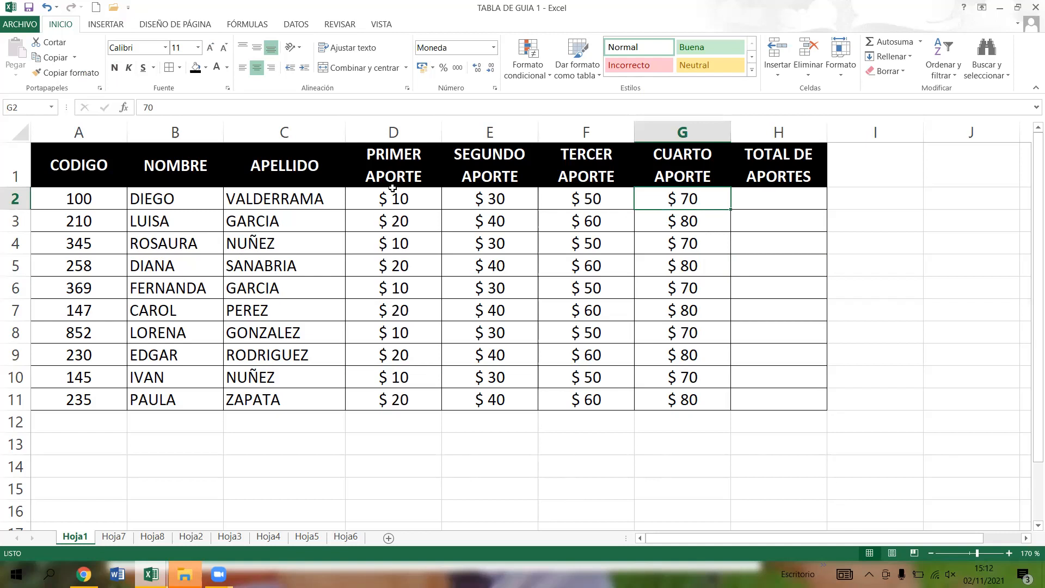
left_click_drag(404, 199, 665, 399)
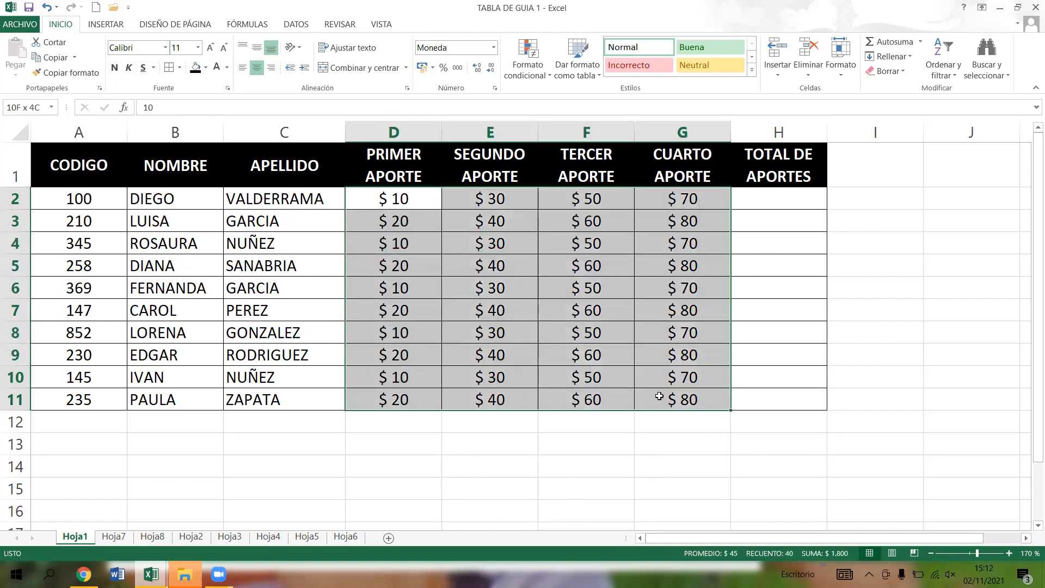
left_click(243, 68)
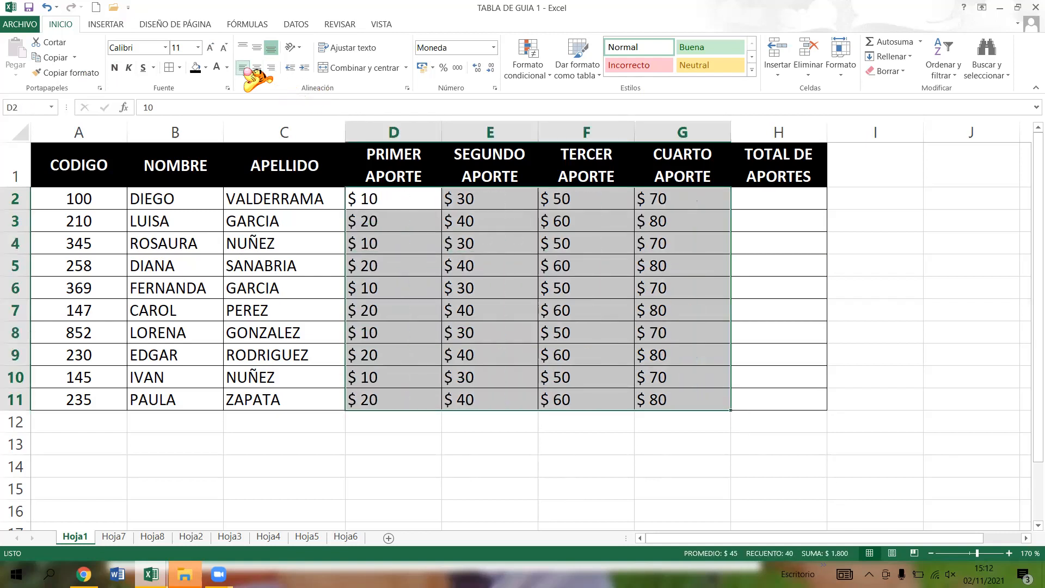
left_click(257, 68)
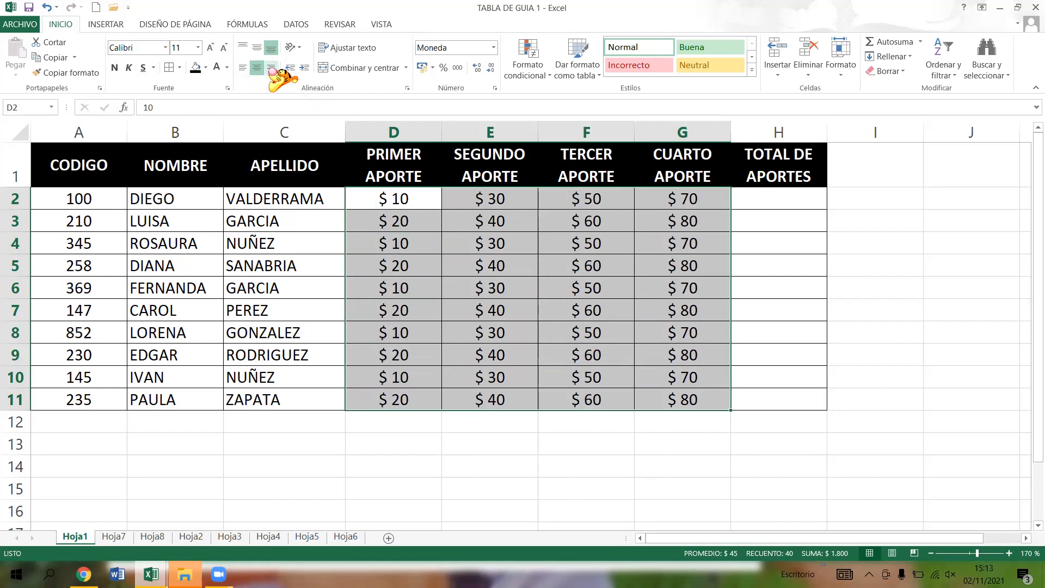
left_click(270, 67)
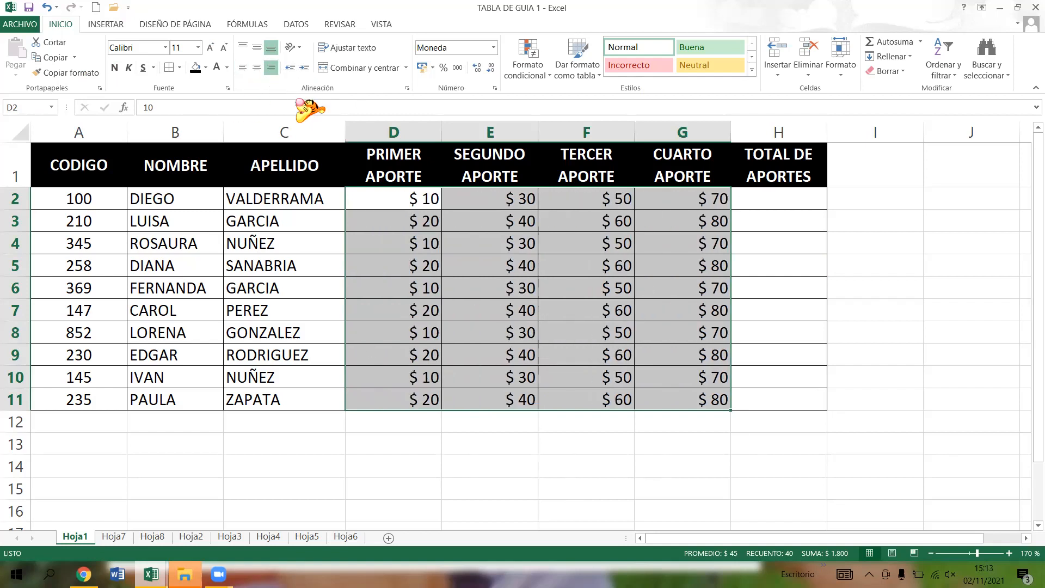
left_click(257, 68)
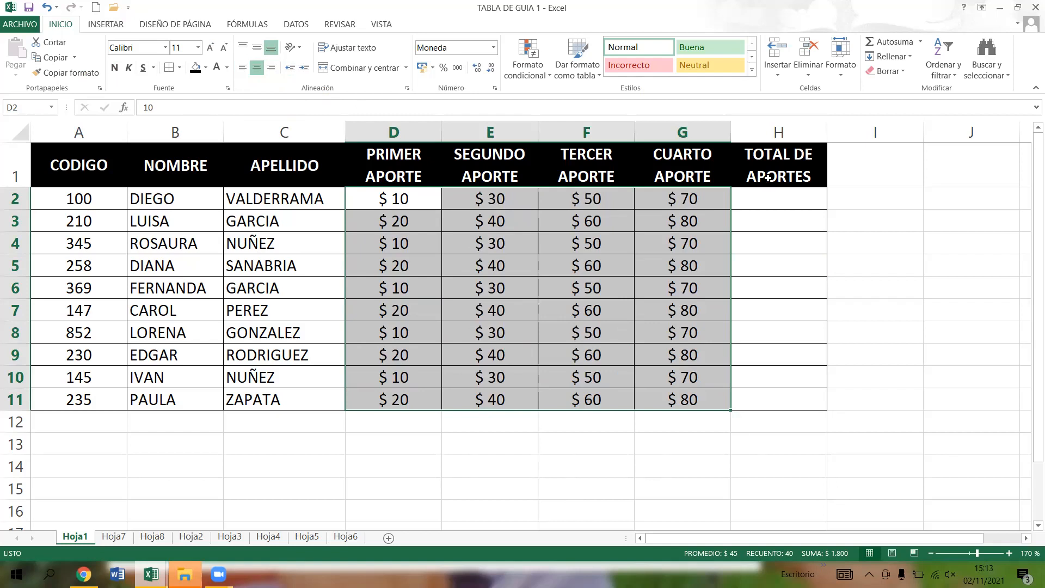
- Total the first row's four contributions in H2 with the formula =D2+E2+F2+G2
left_click(776, 205)
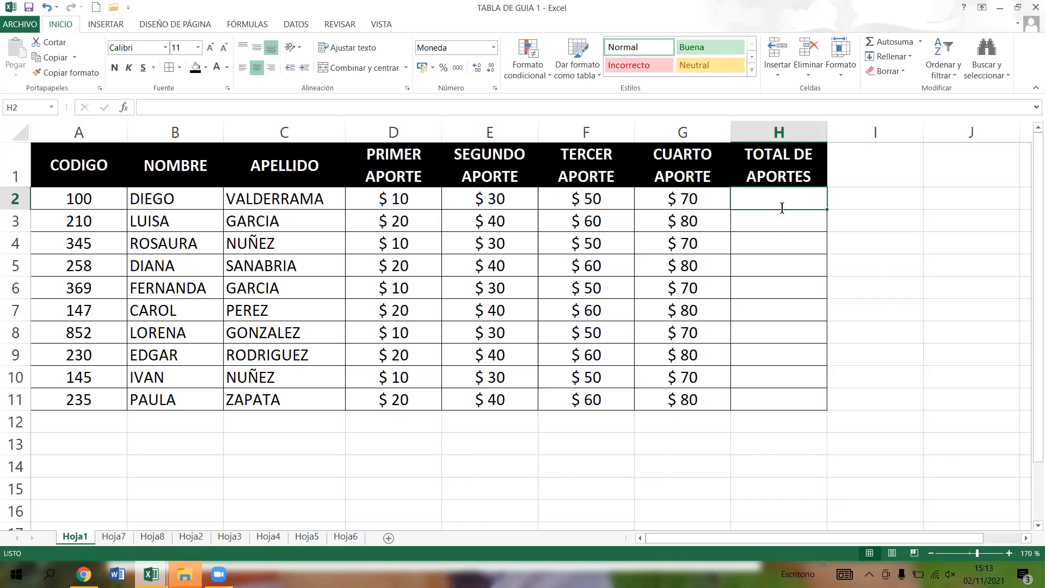
type("=")
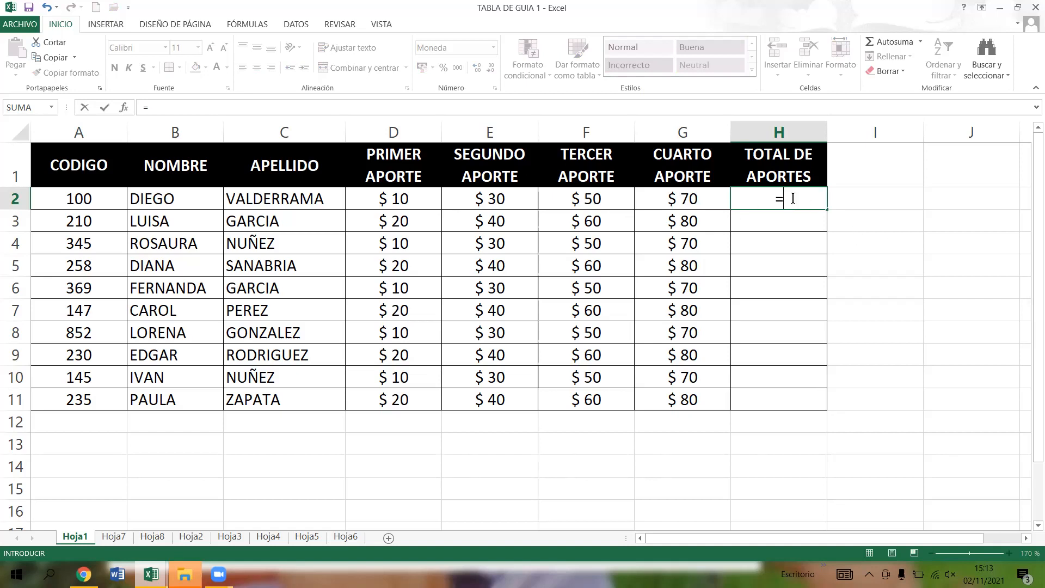
left_click(419, 193)
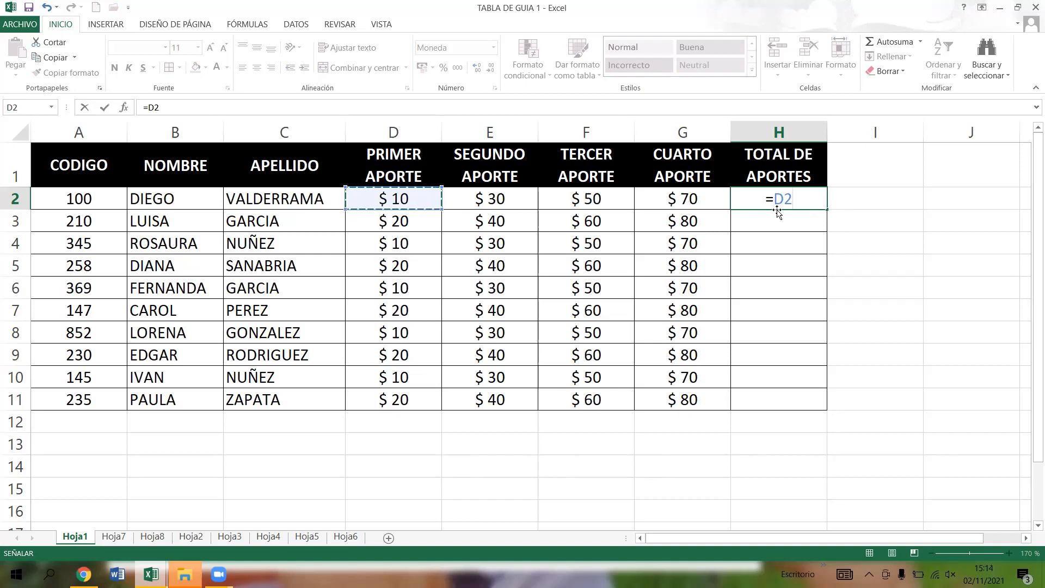
type("+")
left_click(498, 196)
type("+")
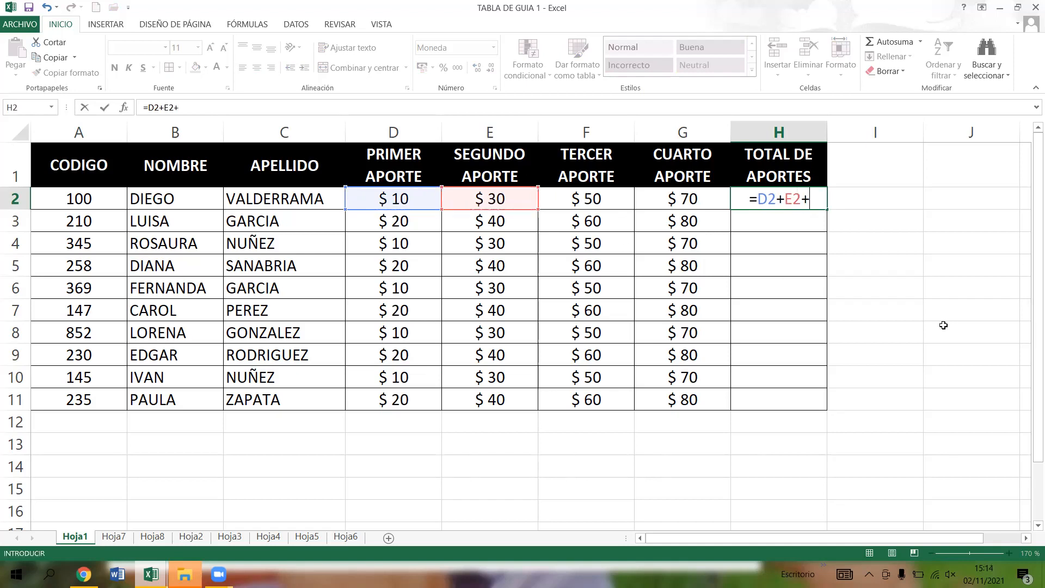
left_click(567, 194)
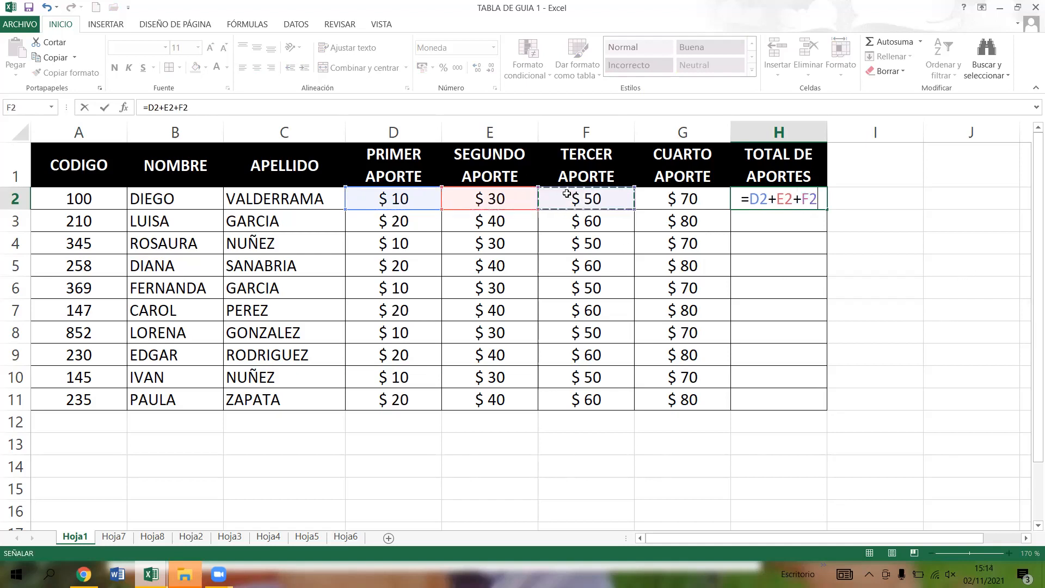
type("+")
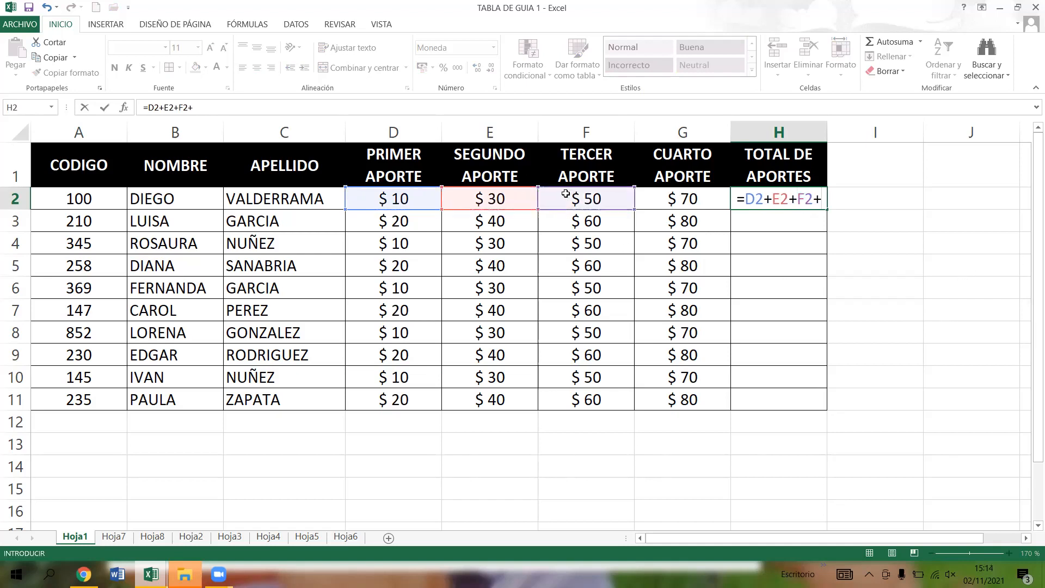
left_click(710, 200)
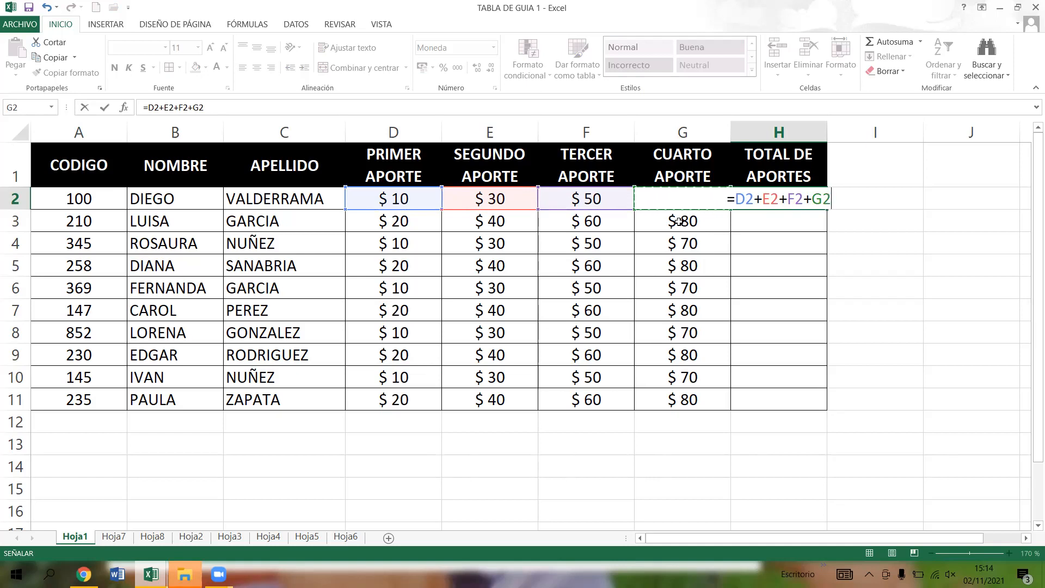
key("Return")
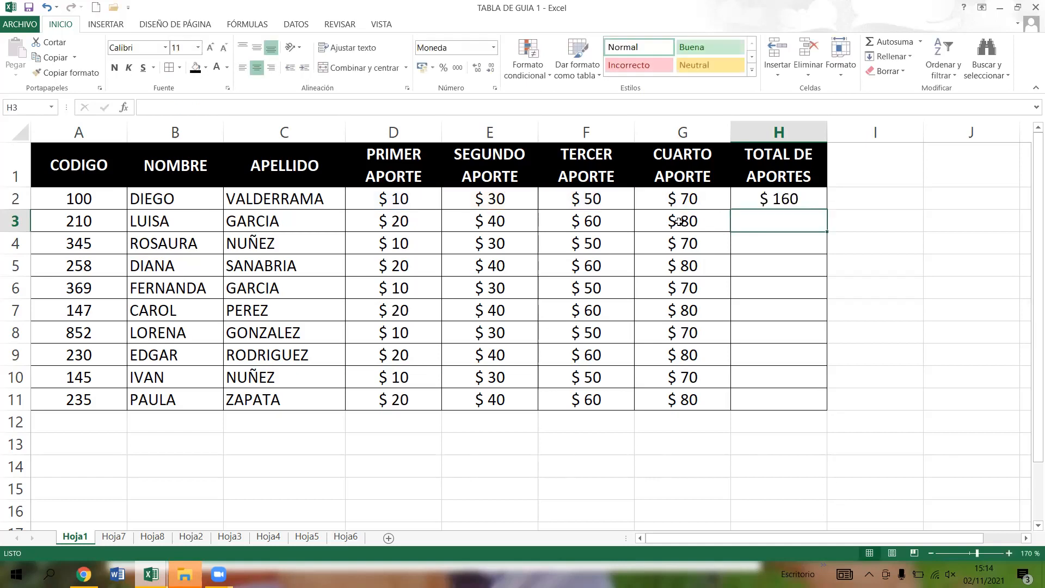
- Examine the addition formula in H2 and the cells it references, leaving it as entered
left_click(803, 208)
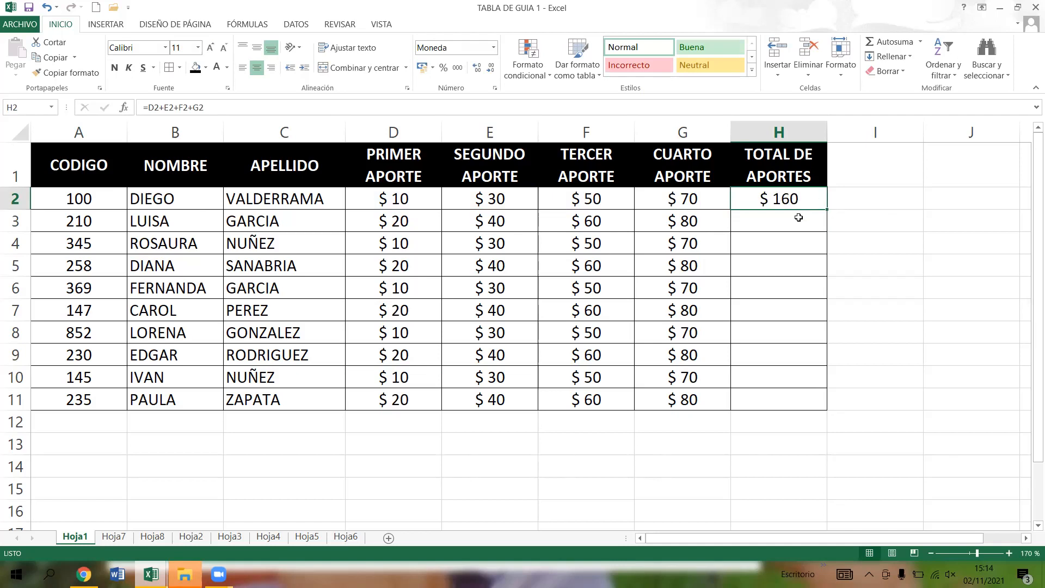
left_click(796, 224)
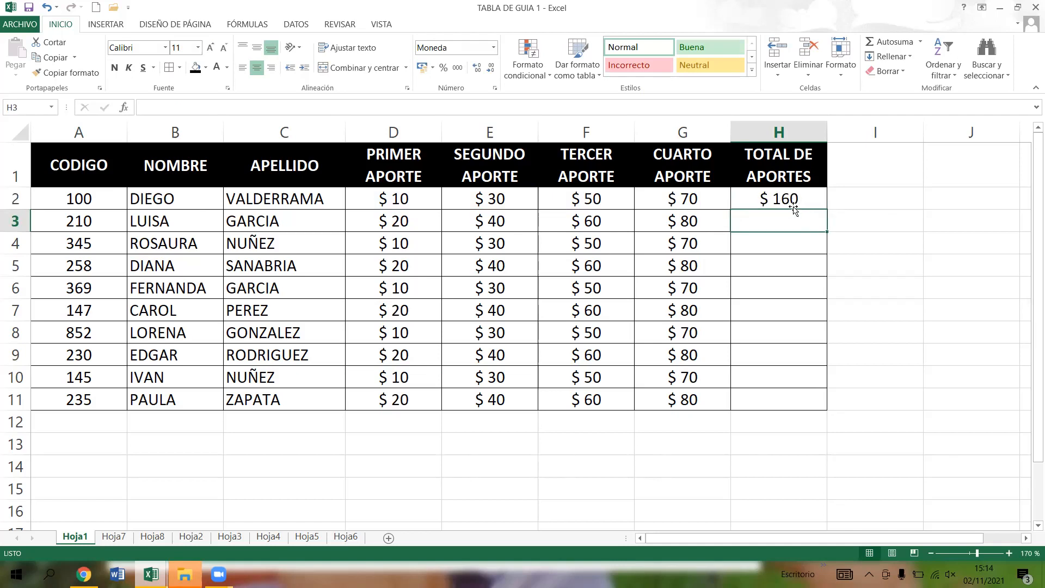
left_click(786, 200)
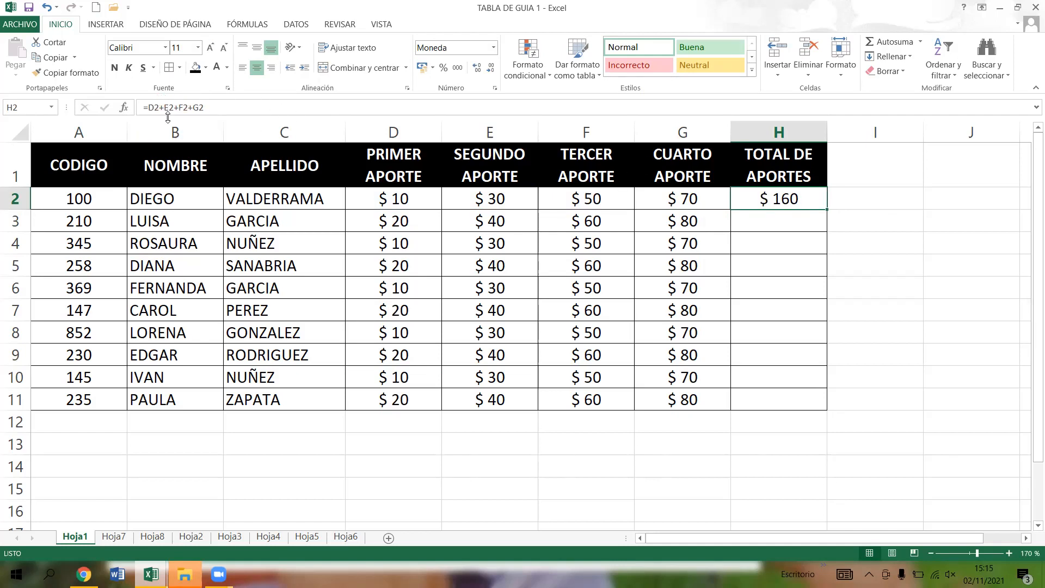
left_click(212, 106)
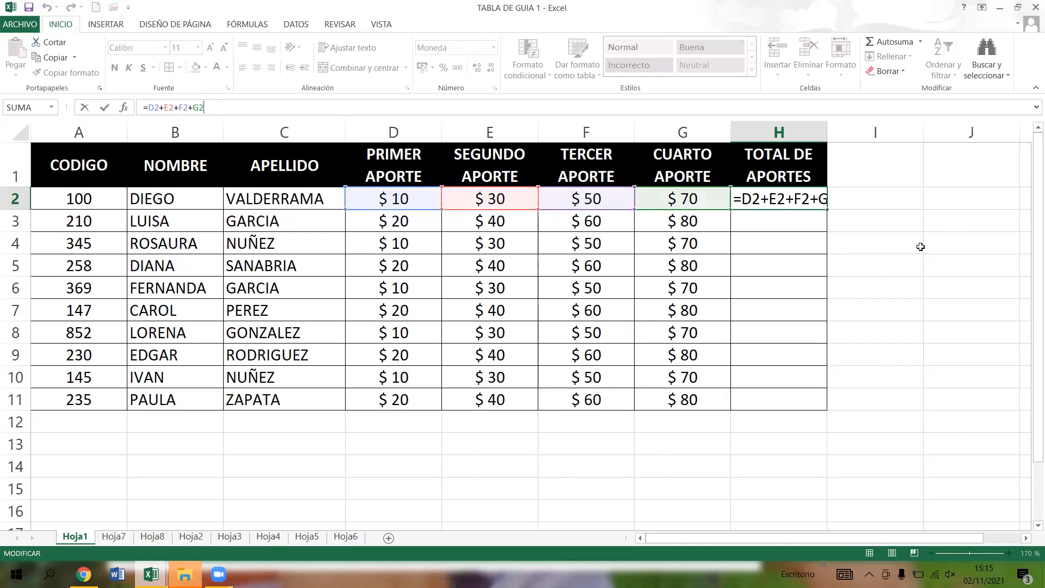
key("Return")
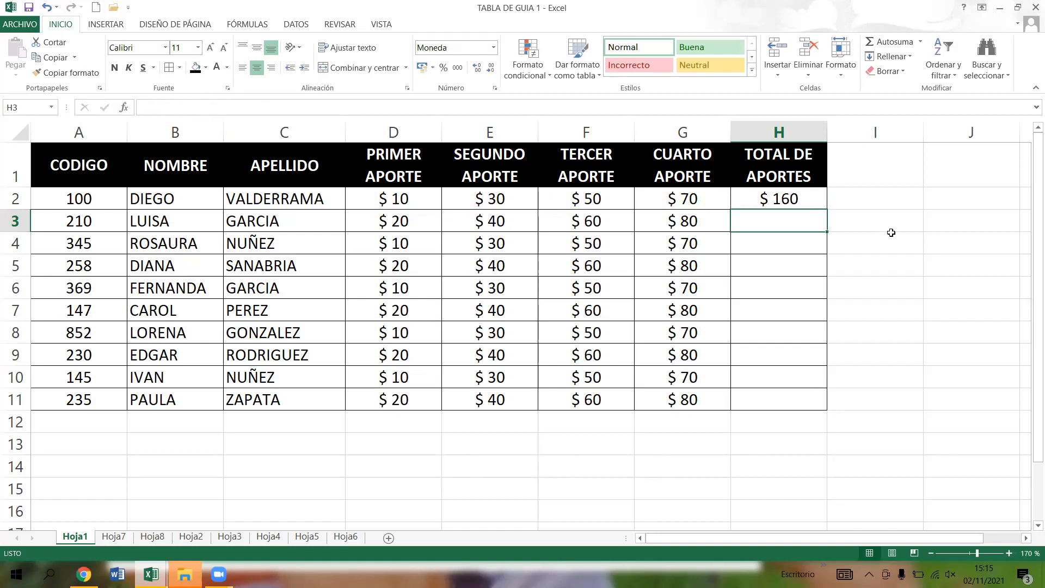
- Total the first row's four contributions in I2 with the formula =SUMA(D2:G2)
left_click(879, 202)
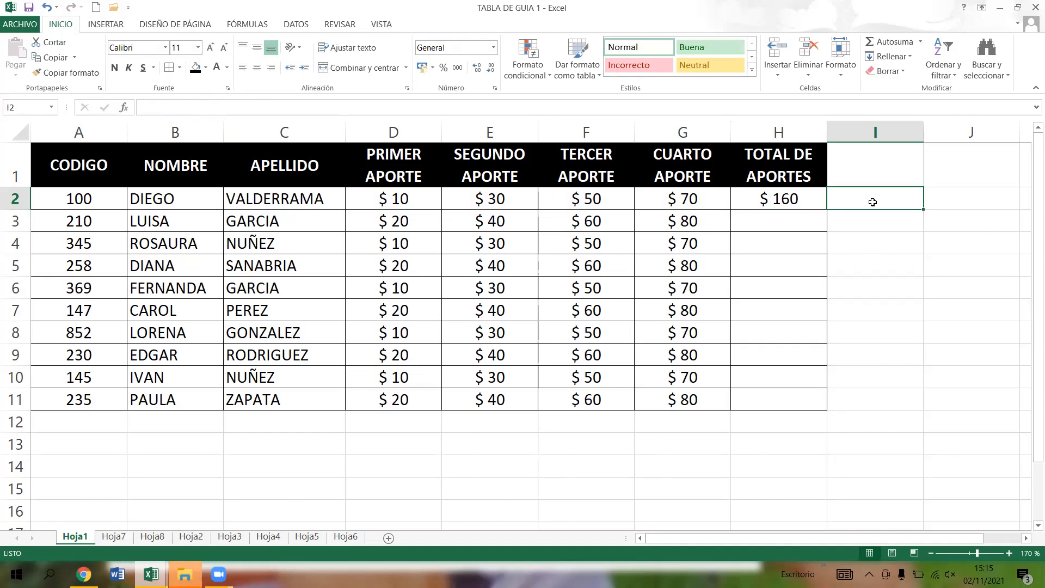
type("=")
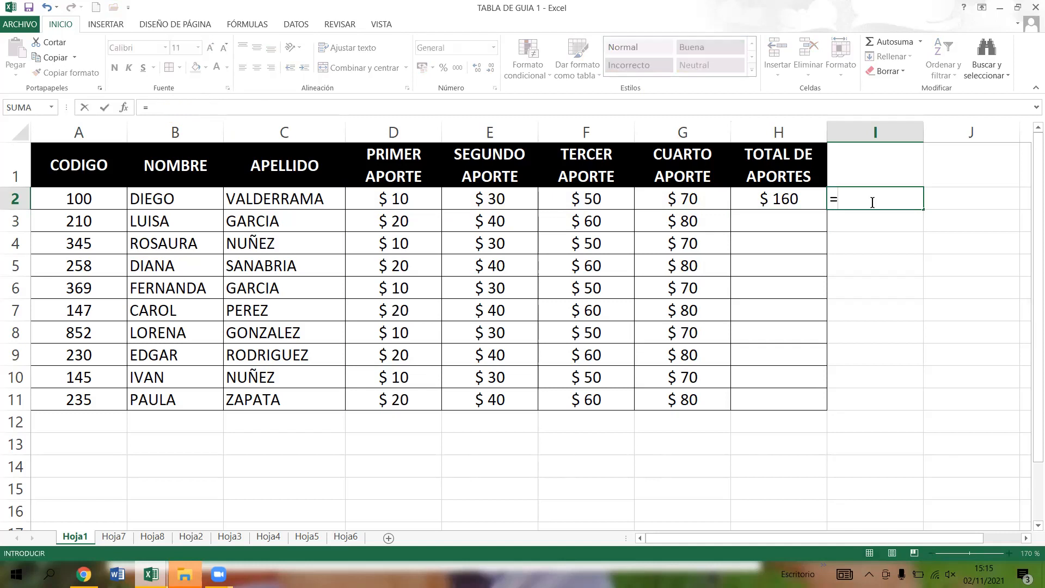
type("SUMA")
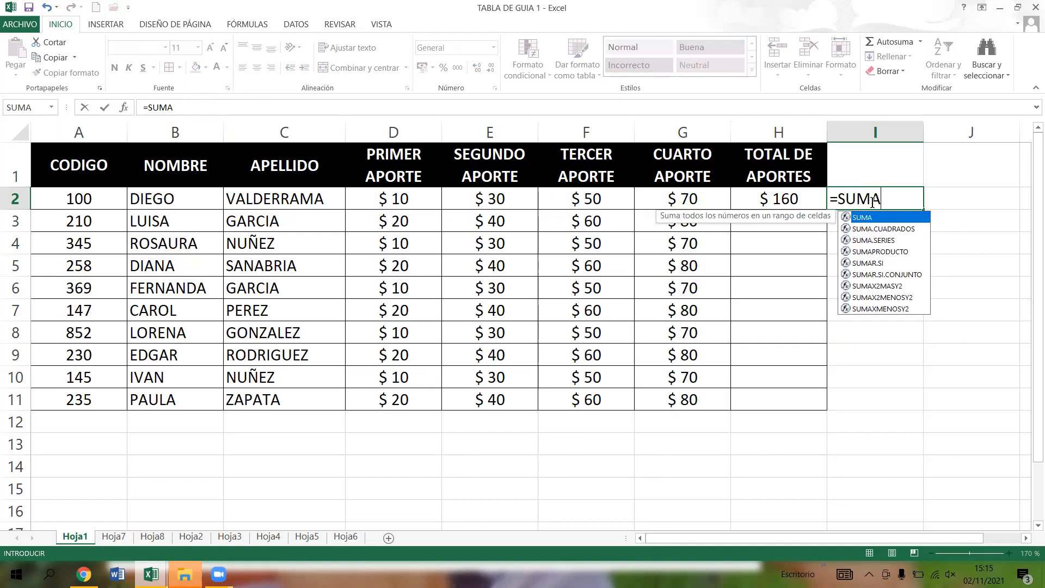
type("(")
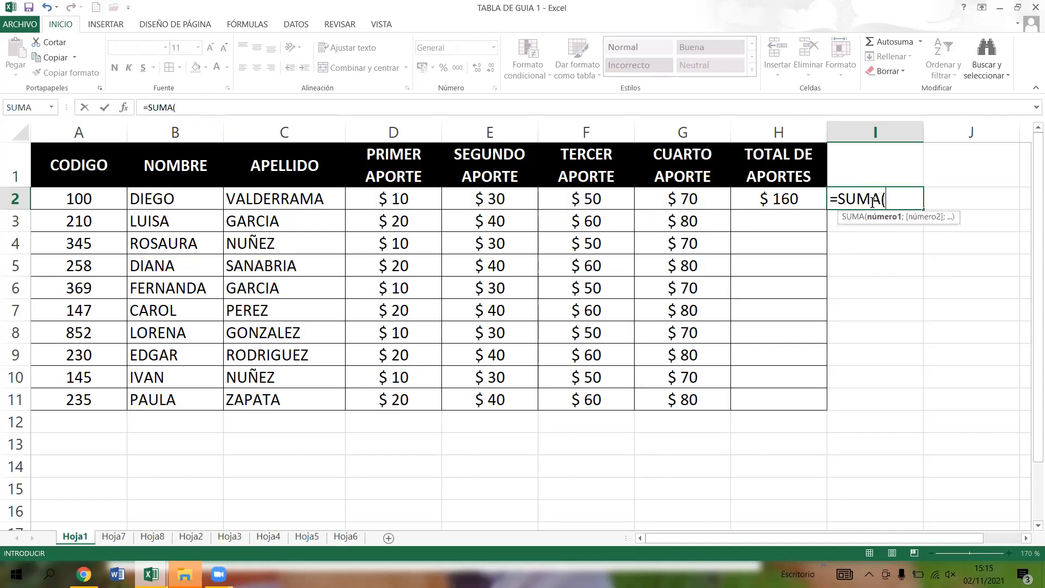
left_click(412, 197)
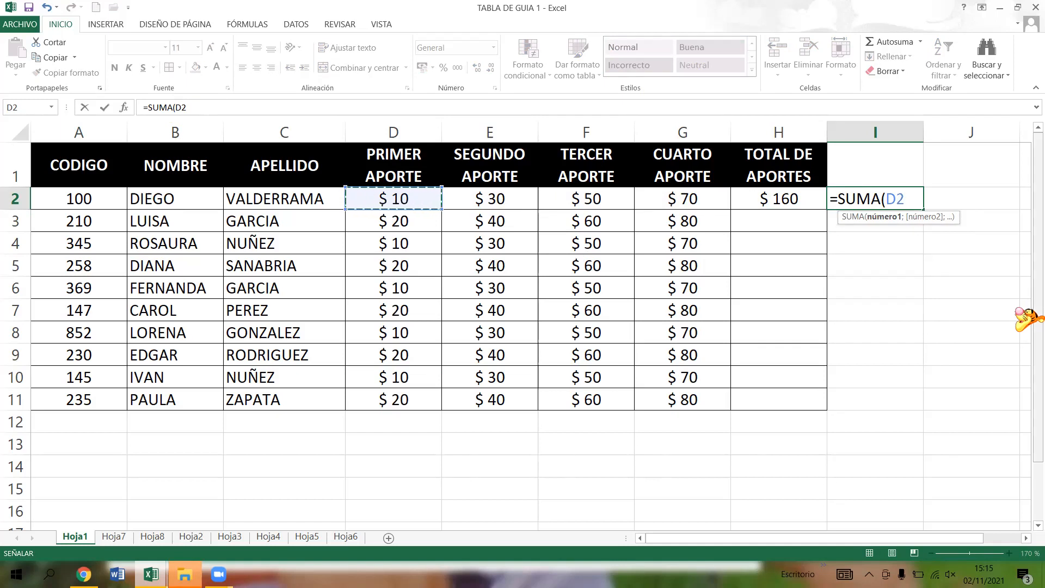
key("F8")
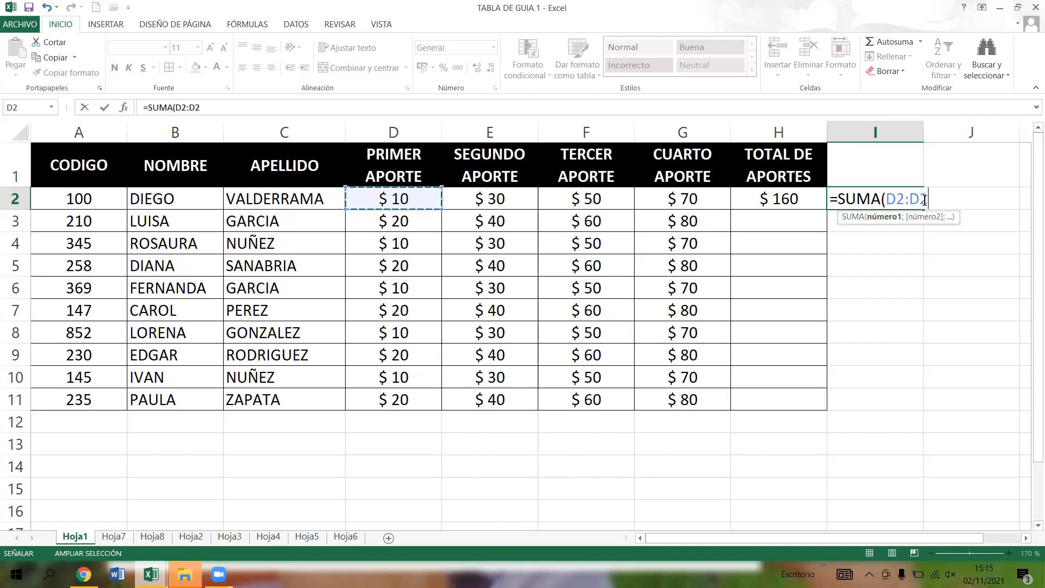
left_click(696, 199)
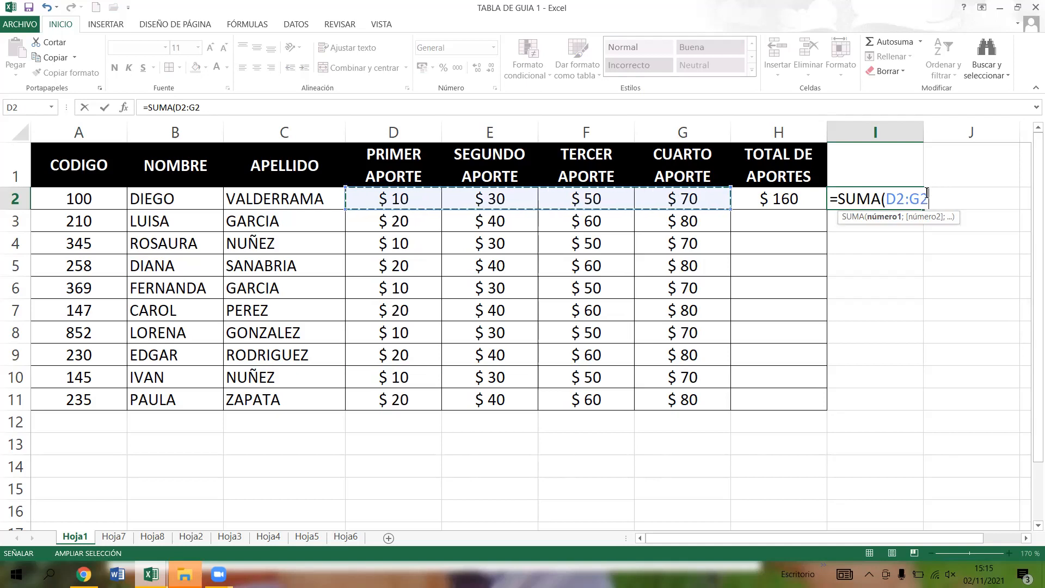
type(")")
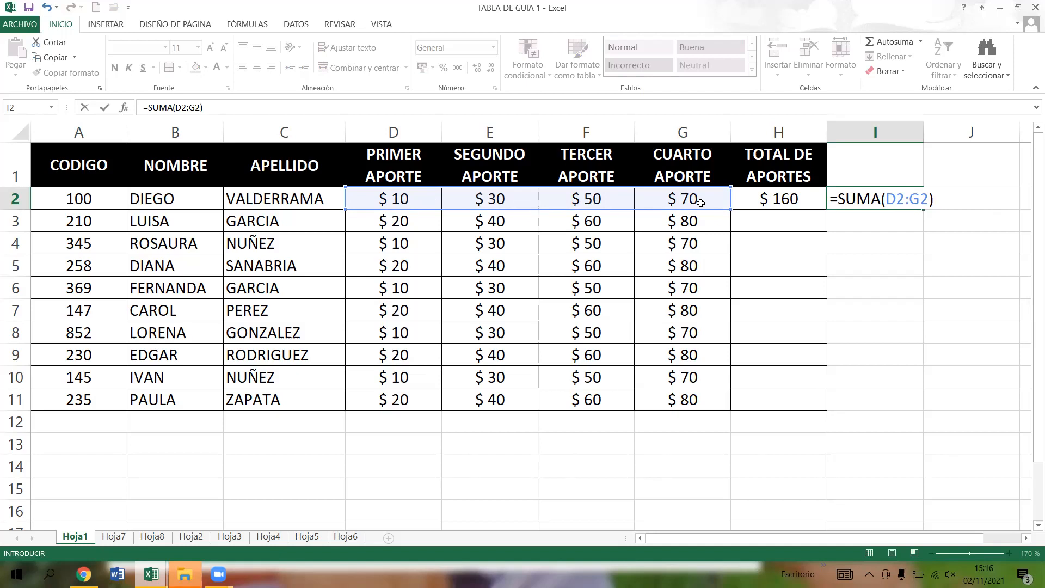
key("Return")
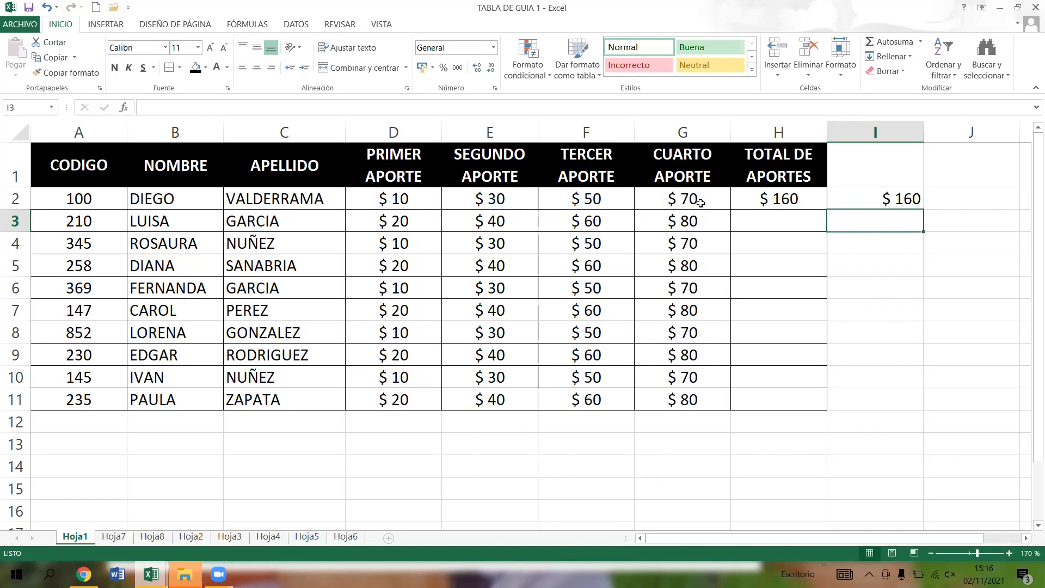
- Compare the addition formula in H2 with the SUMA formula in I2, leaving both as entered
left_click(786, 200)
left_click(867, 200)
left_click(815, 196)
left_click(855, 197)
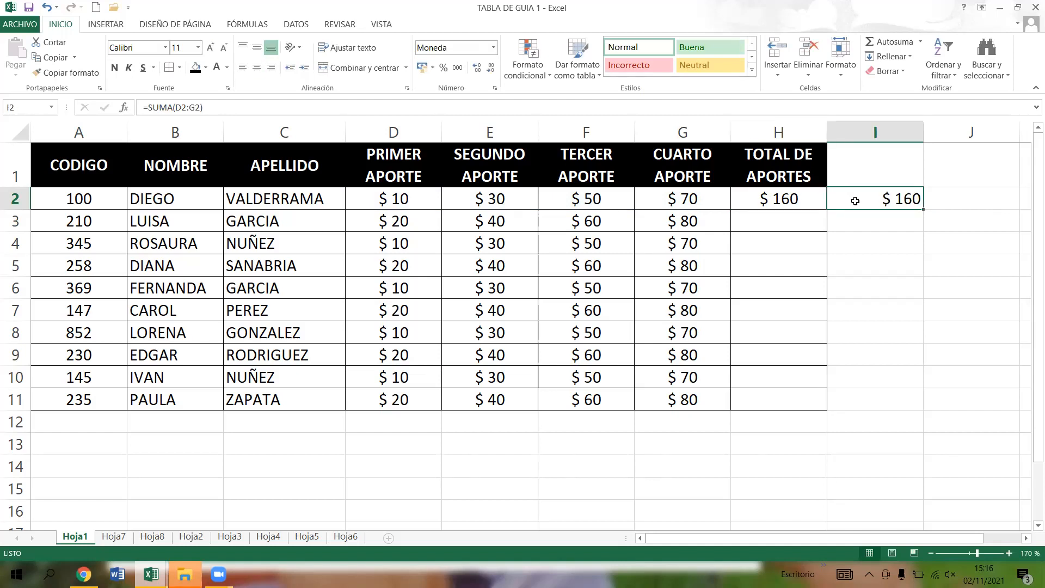
left_click(803, 199)
left_click(176, 106)
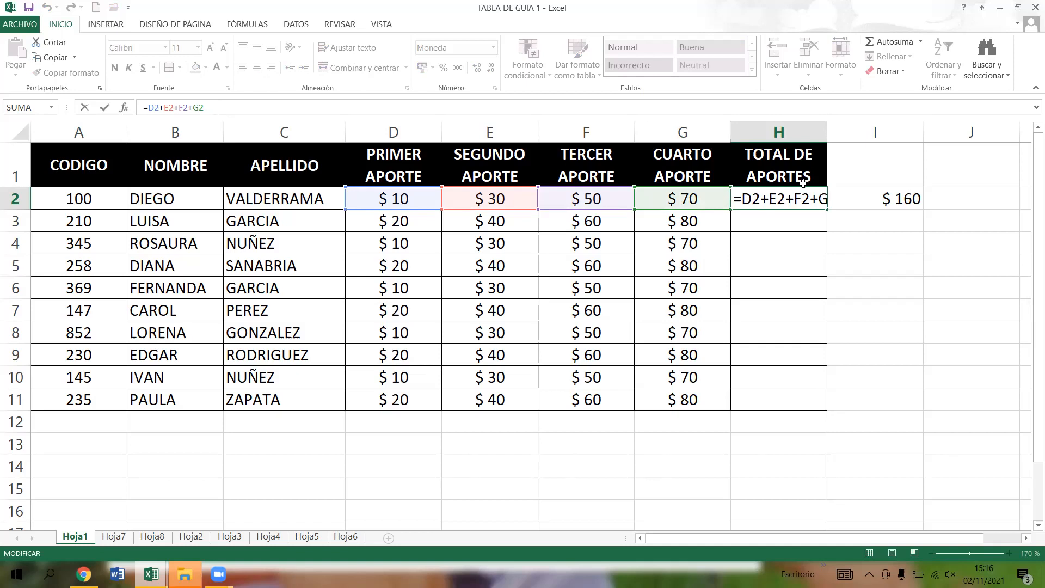
key("Return")
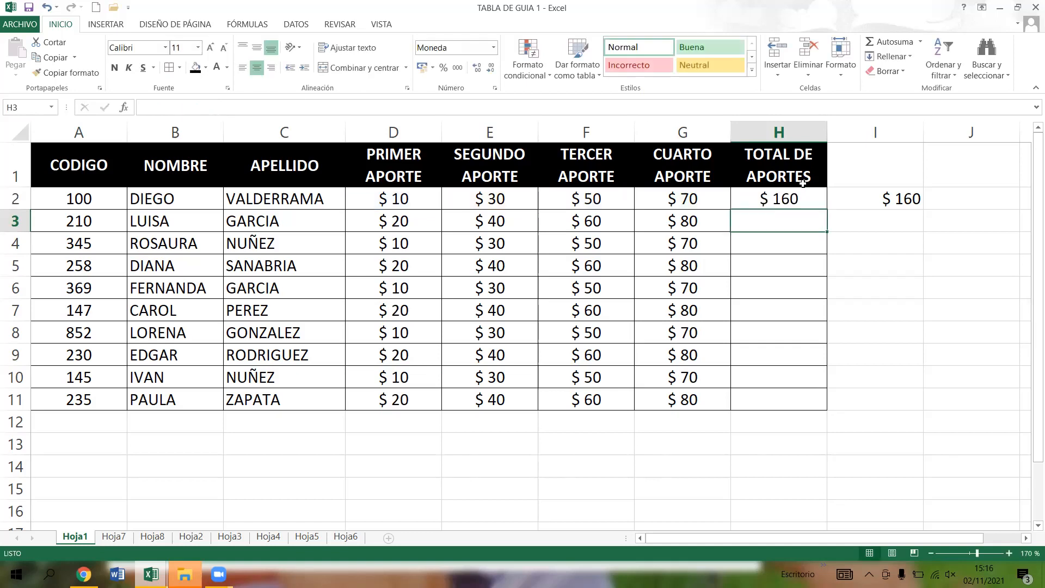
left_click(877, 200)
left_click(172, 107)
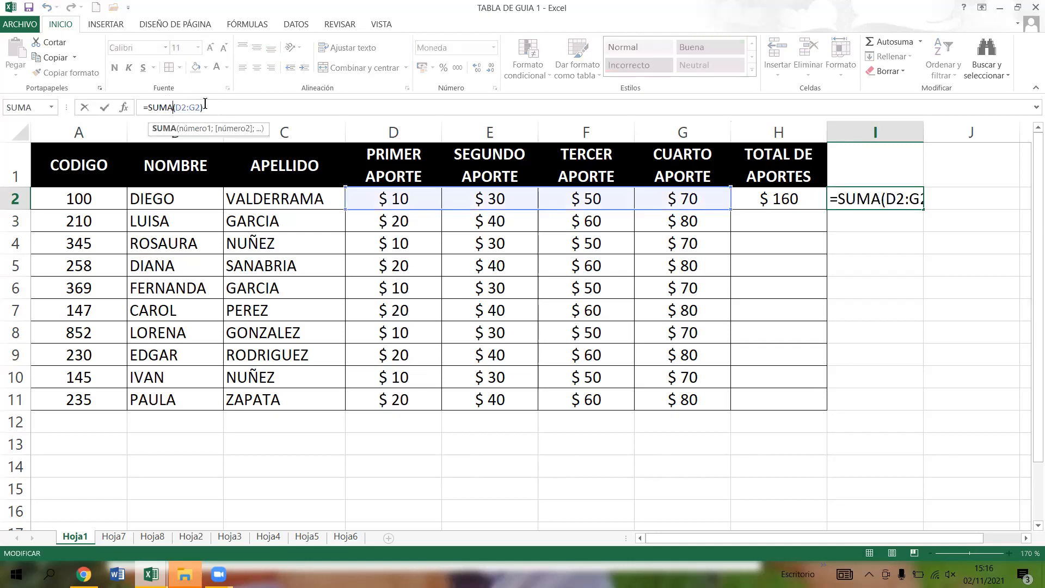
left_click(221, 110)
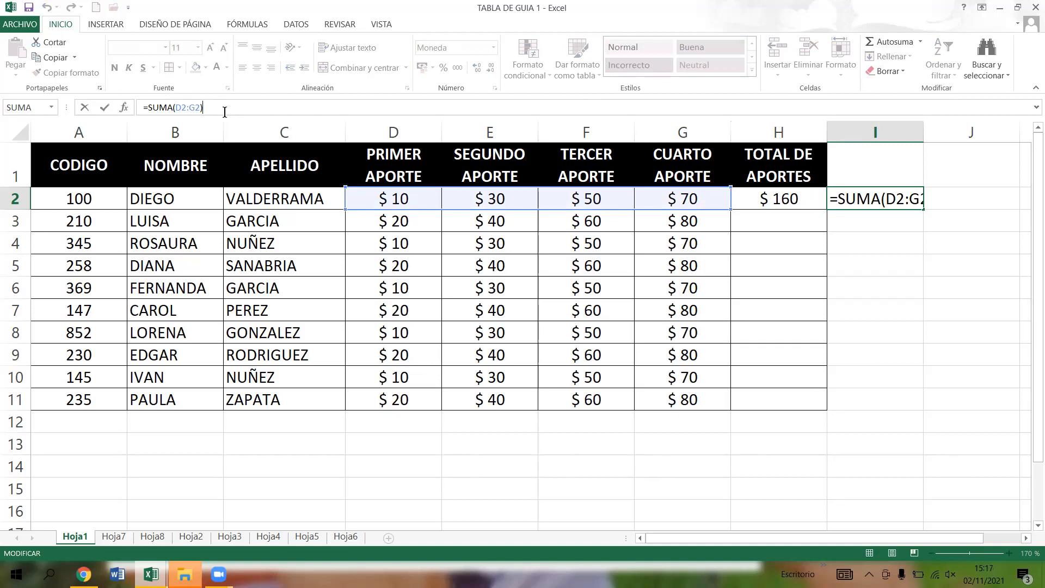
key("Return")
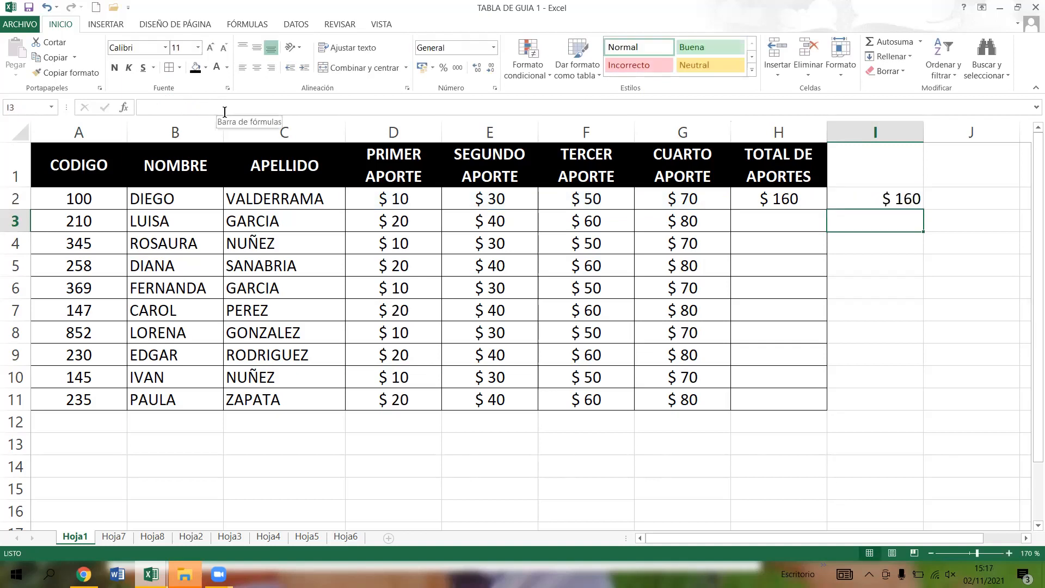
- Reduce the sheet zoom to 160% and enter the literal-number sum =10+30+50+70 in J2
left_click(981, 197)
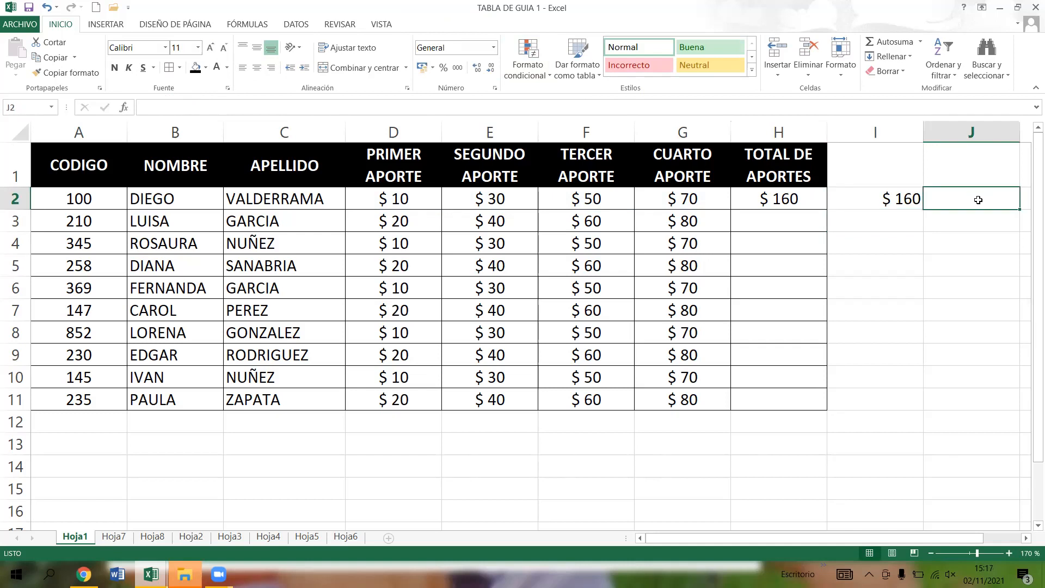
left_click(969, 552)
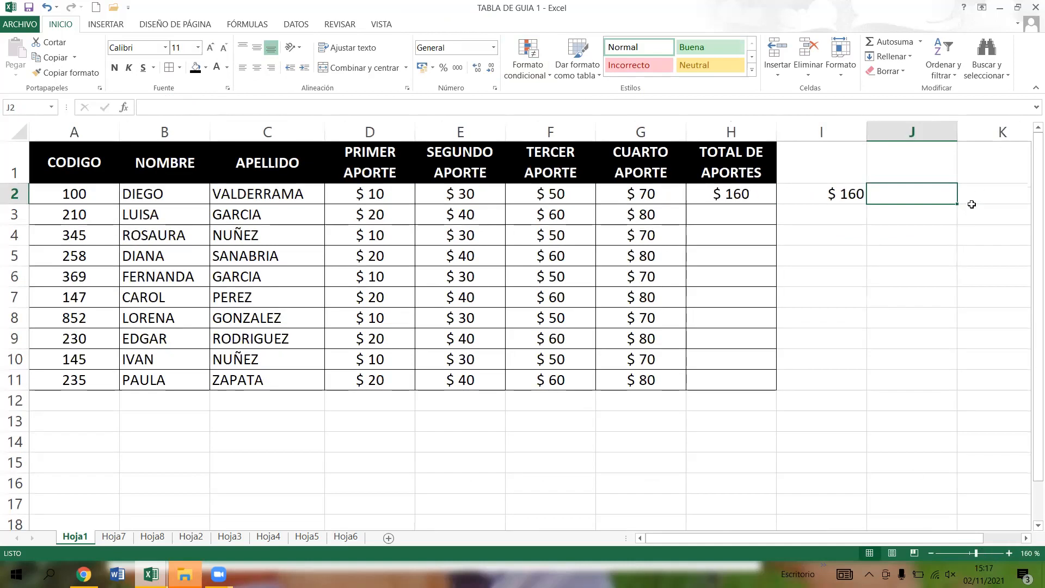
type("=")
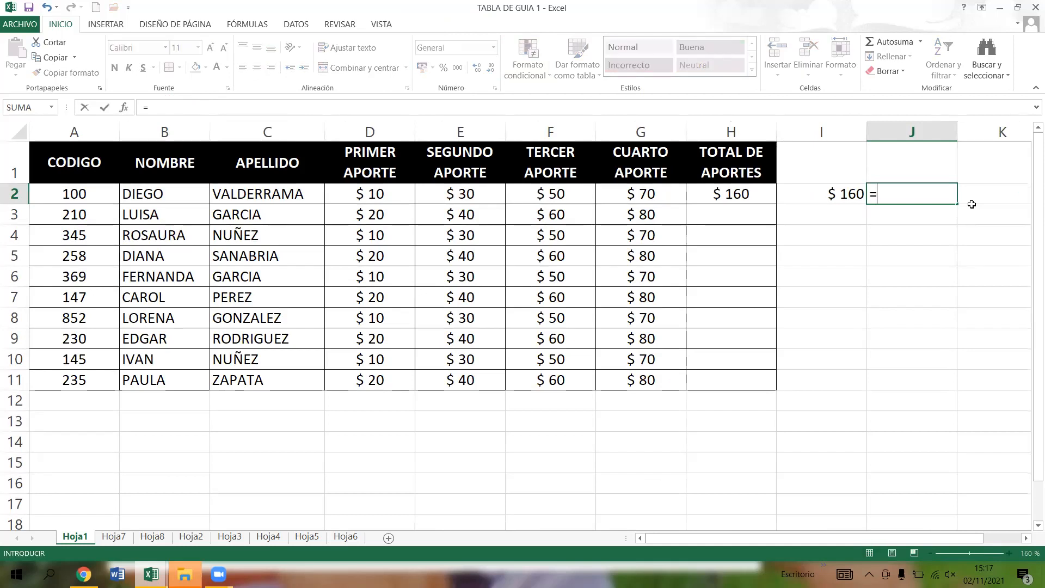
type("10+30+")
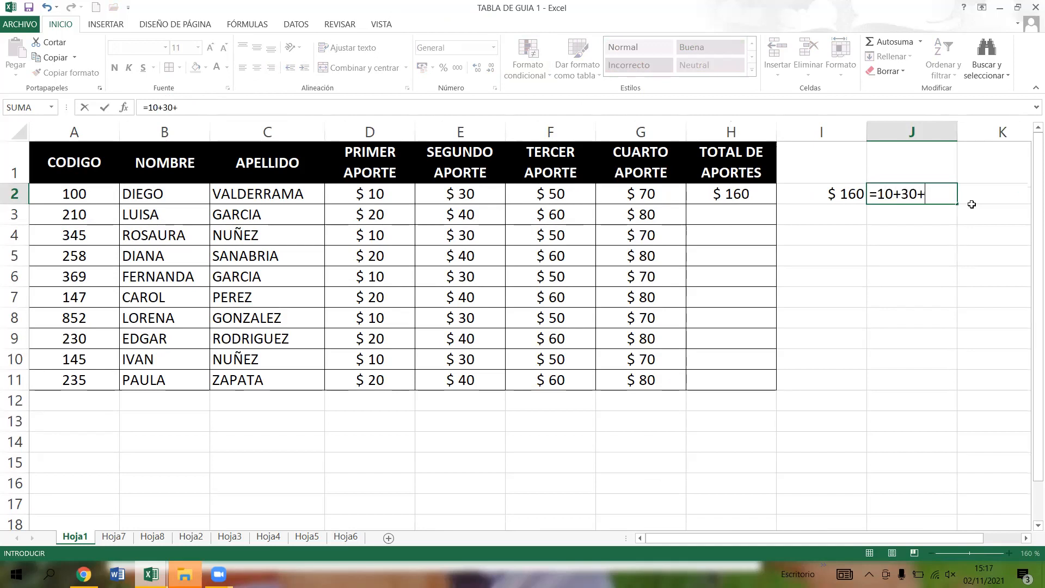
type("50+70")
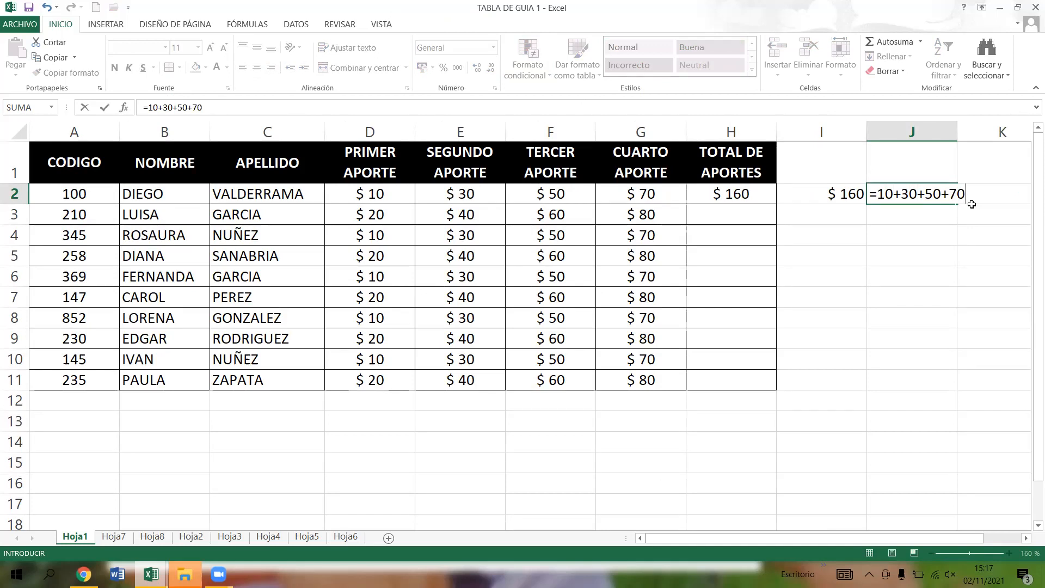
key("Return")
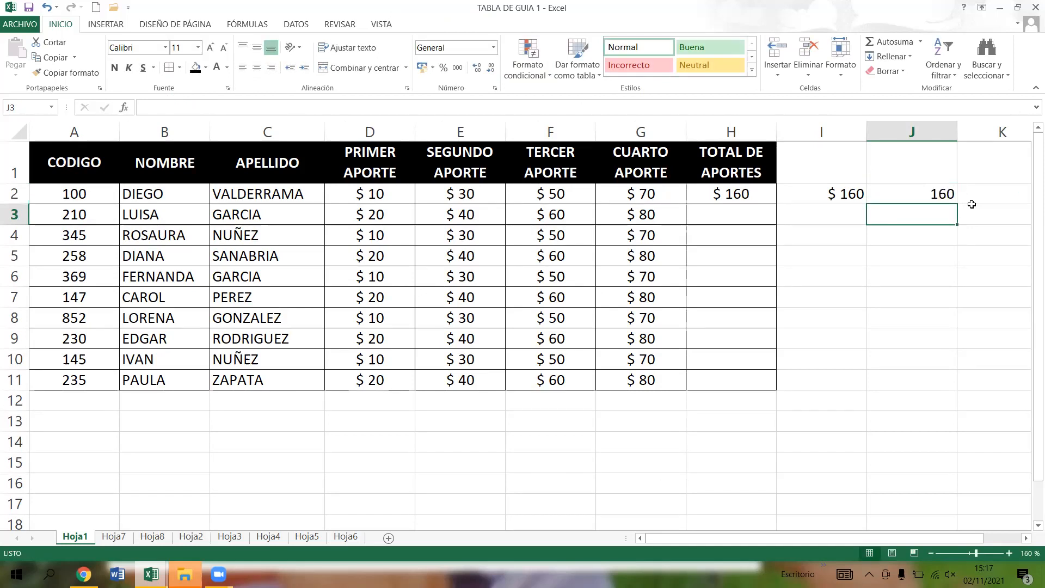
- Check the formula in J2 and set the first row's PRIMER APORTE amount in D2 to 20
left_click(900, 196)
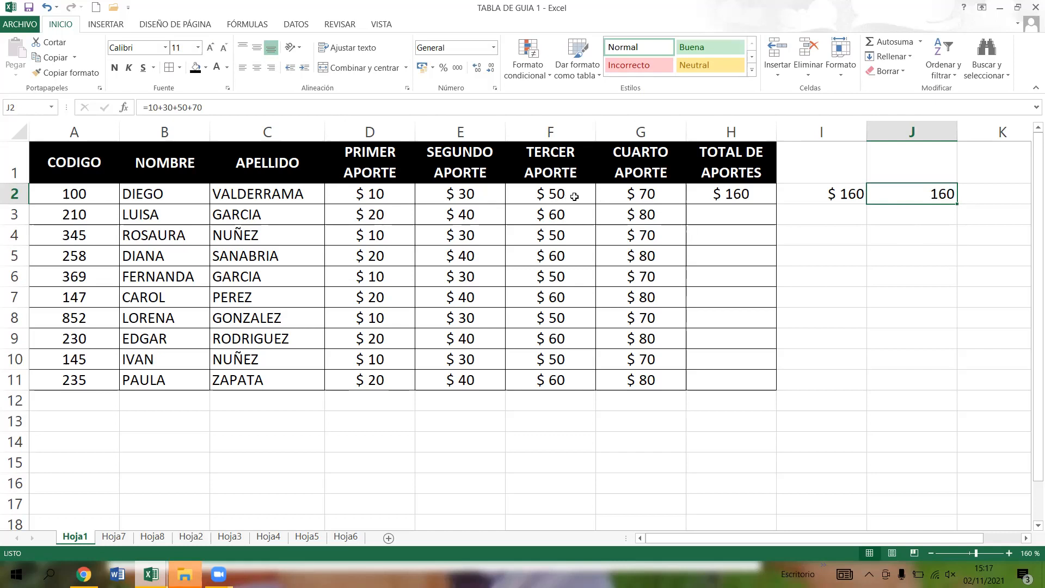
left_click(393, 195)
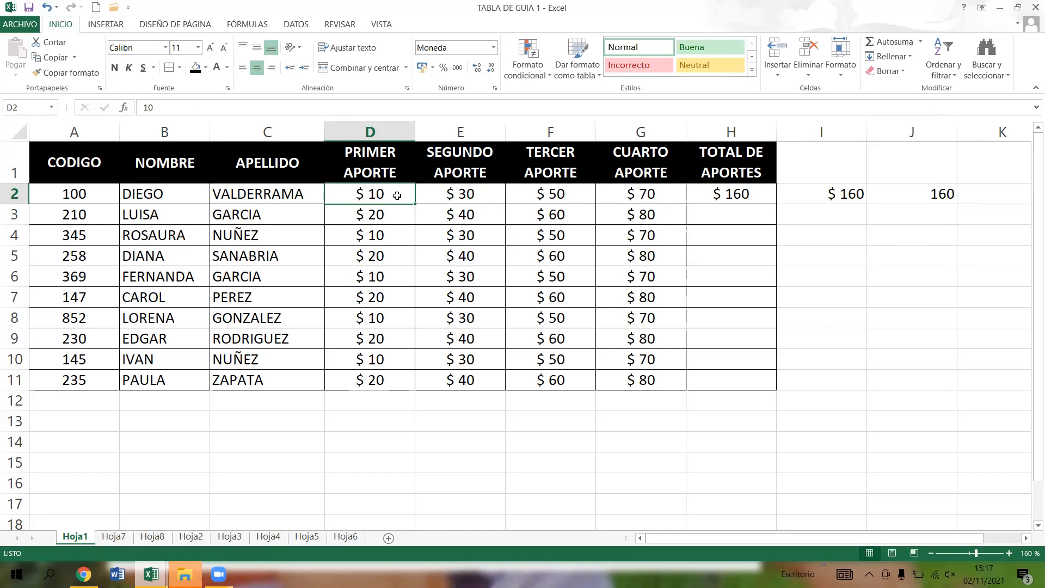
type("20")
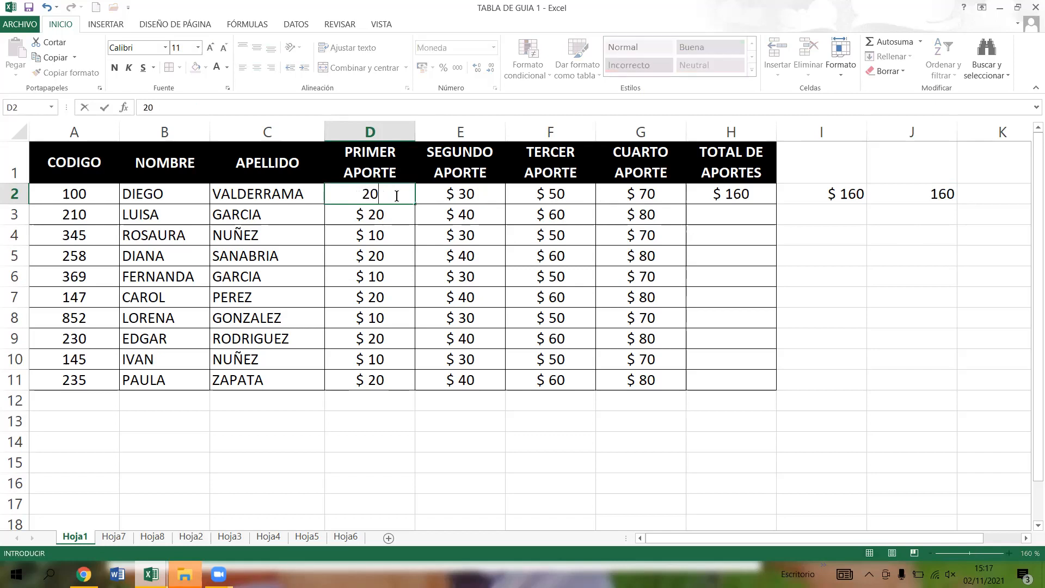
key("Return")
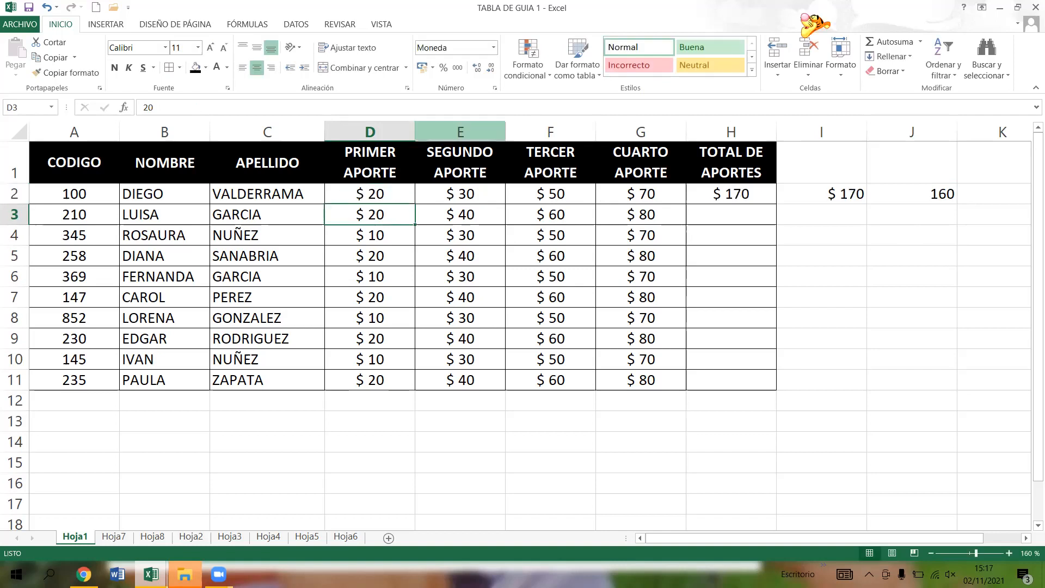
- Compare how the totals in H2, I2 and J2 respond to the new D2 amount
left_click(741, 195)
left_click(802, 194)
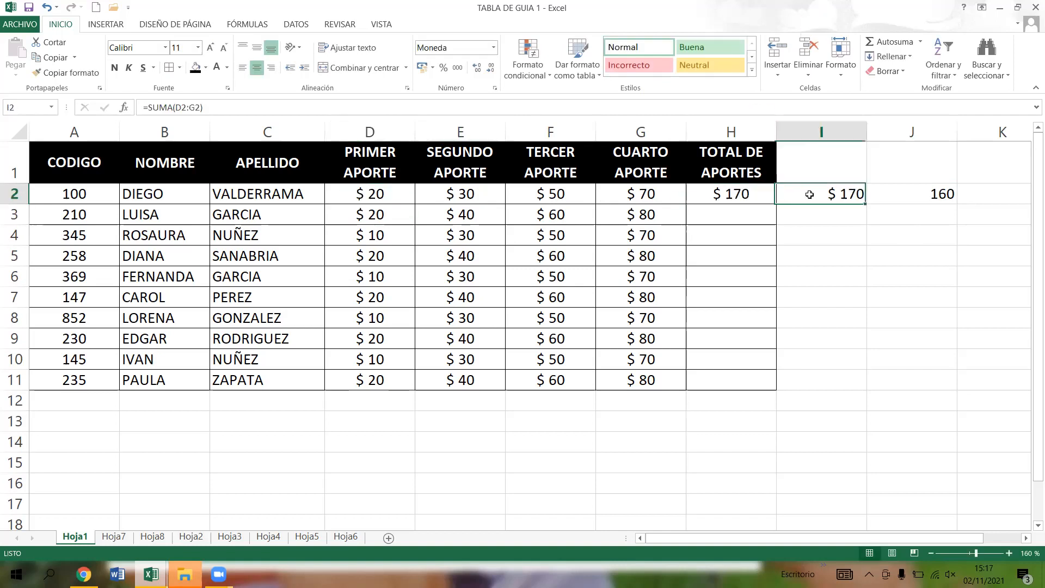
left_click(745, 195)
left_click(809, 194)
left_click(747, 198)
left_click(796, 196)
left_click(907, 192)
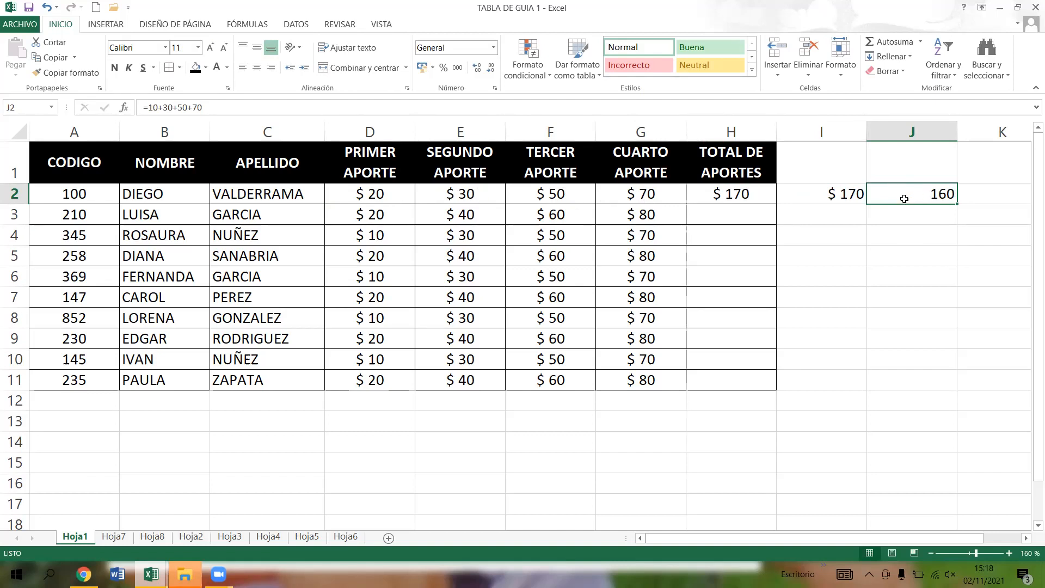
- Examine the literal numbers in J2's formula against the cell references used in H2 and I2, leaving all three formulas as entered
left_click(206, 108)
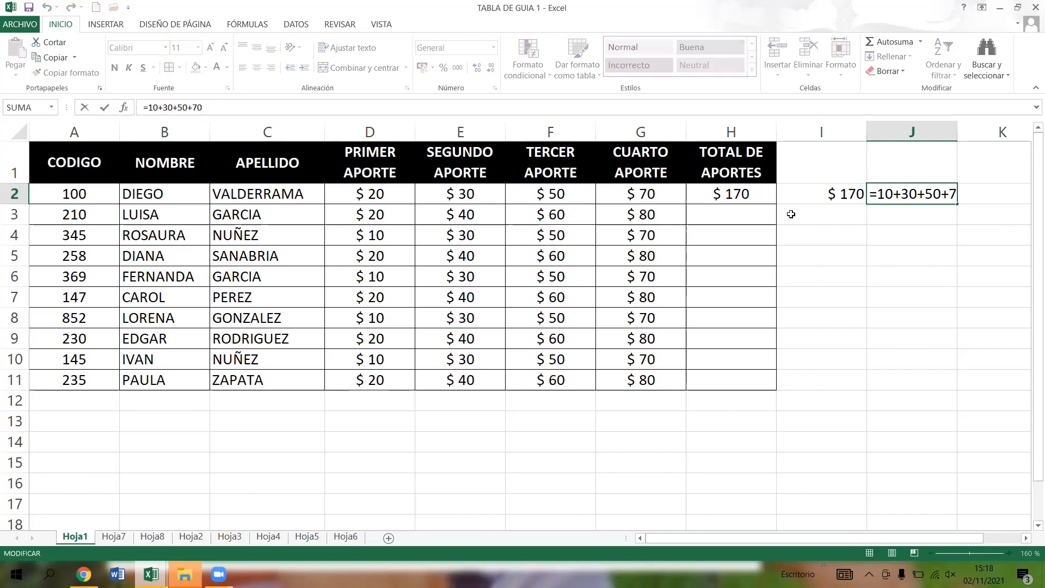
left_click_drag(202, 108, 129, 103)
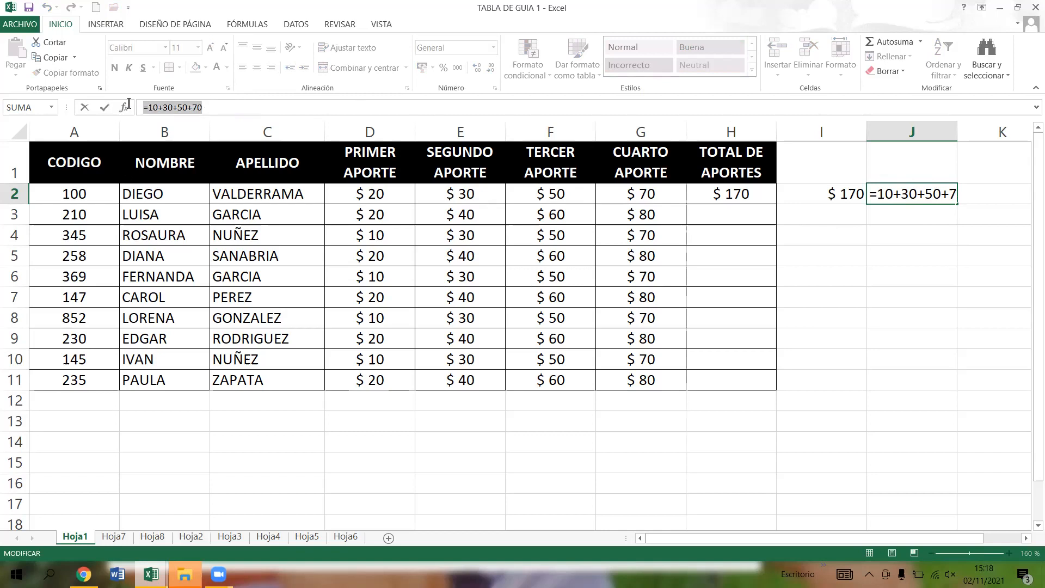
left_click(168, 109)
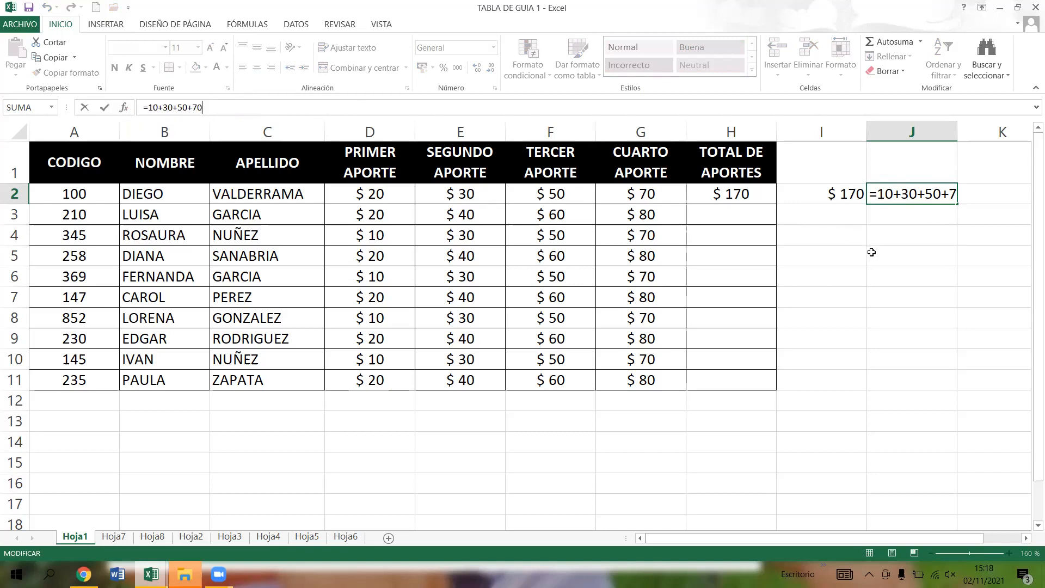
left_click(737, 199)
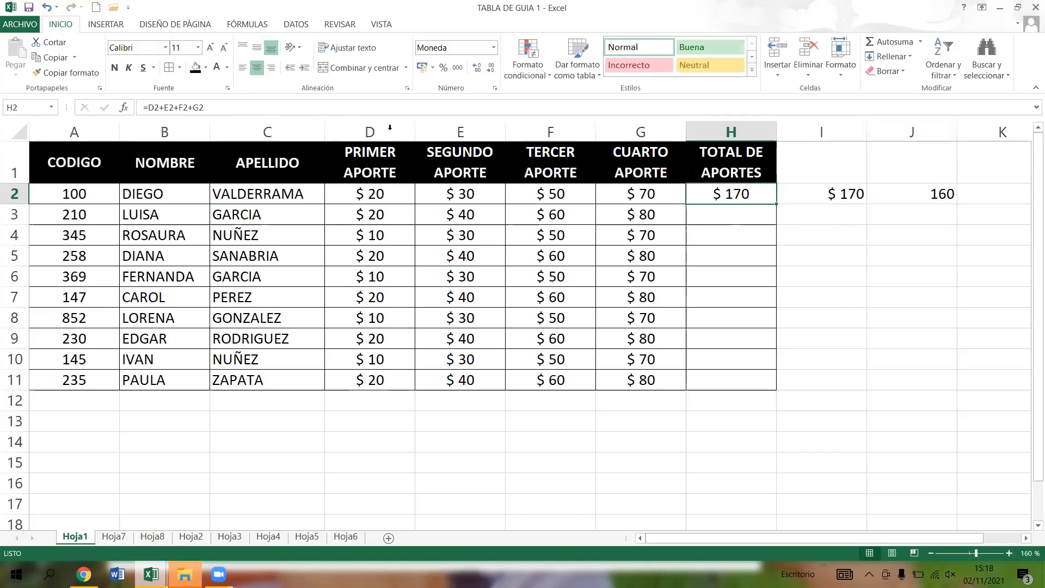
left_click(147, 108)
left_click(836, 193)
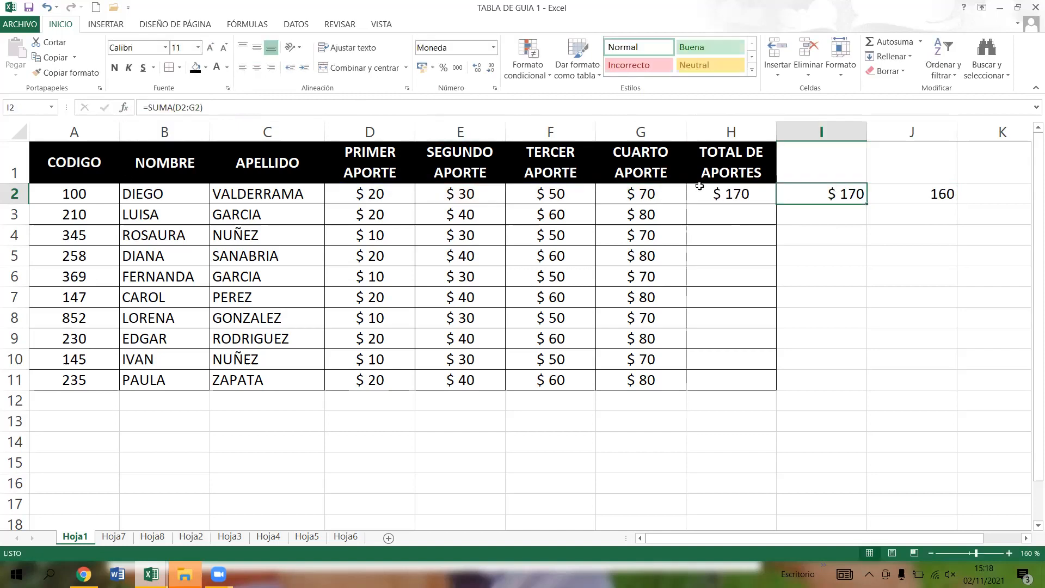
left_click(177, 107)
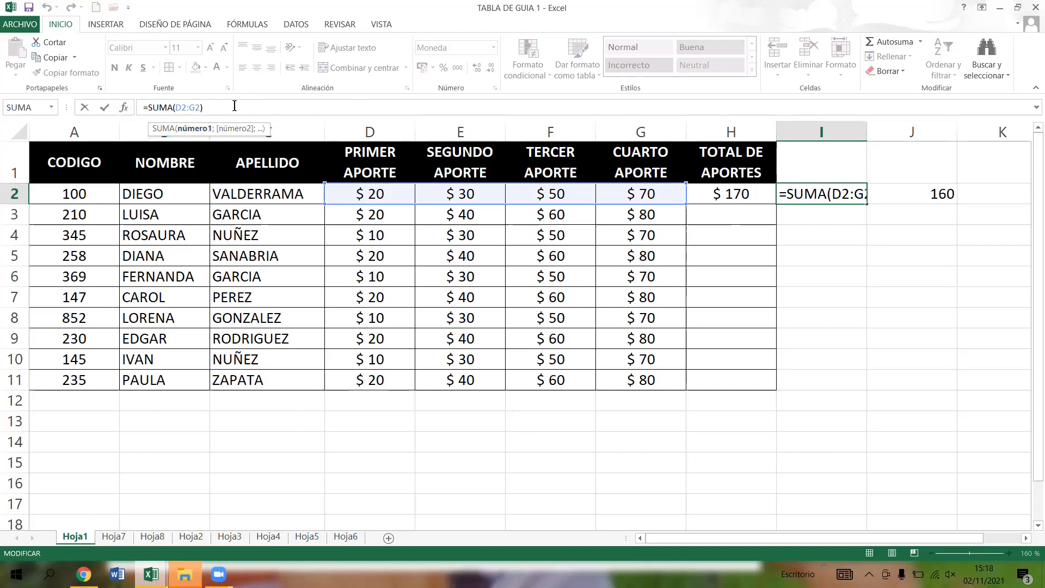
key("Return")
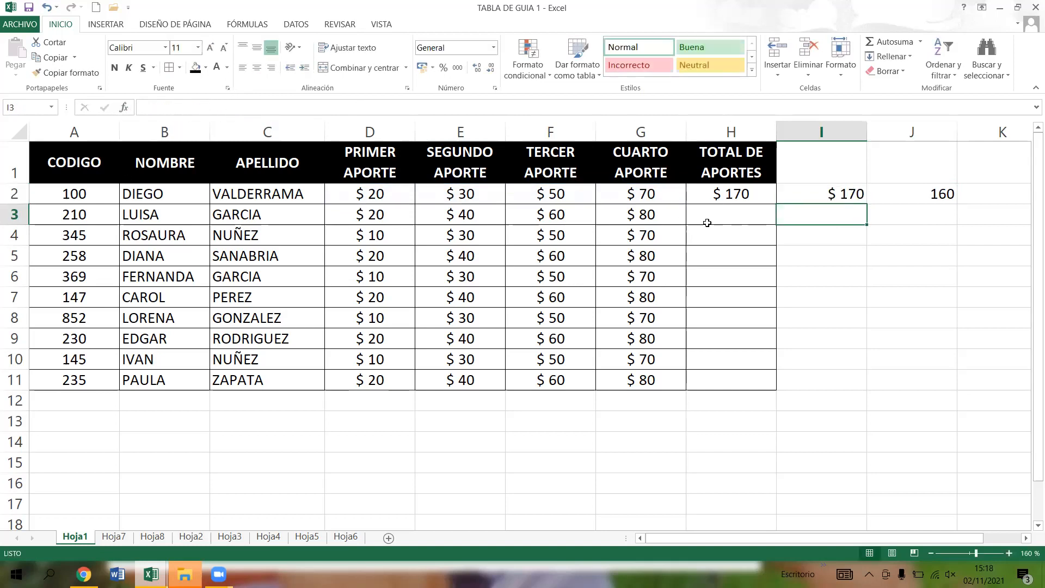
left_click(756, 215)
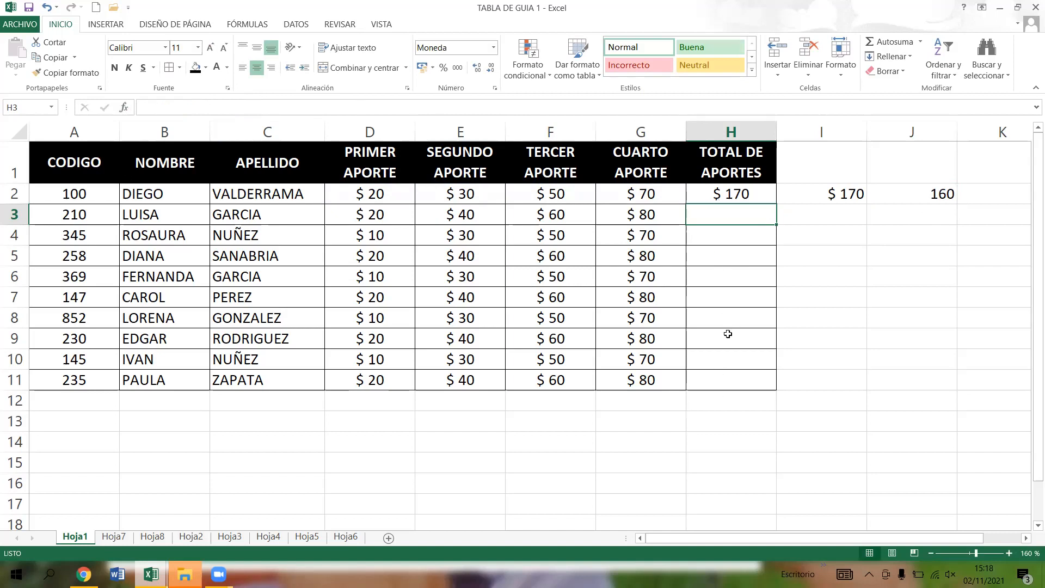
- Total the second person's four contributions in H3 with the formula =SUMA(D3:G3)
type("=")
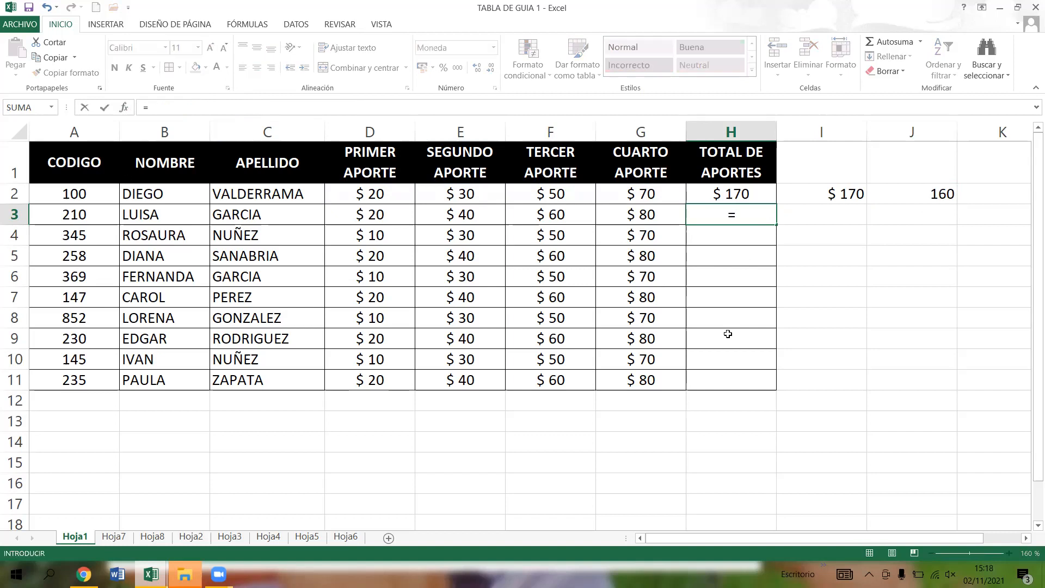
type("SUMA")
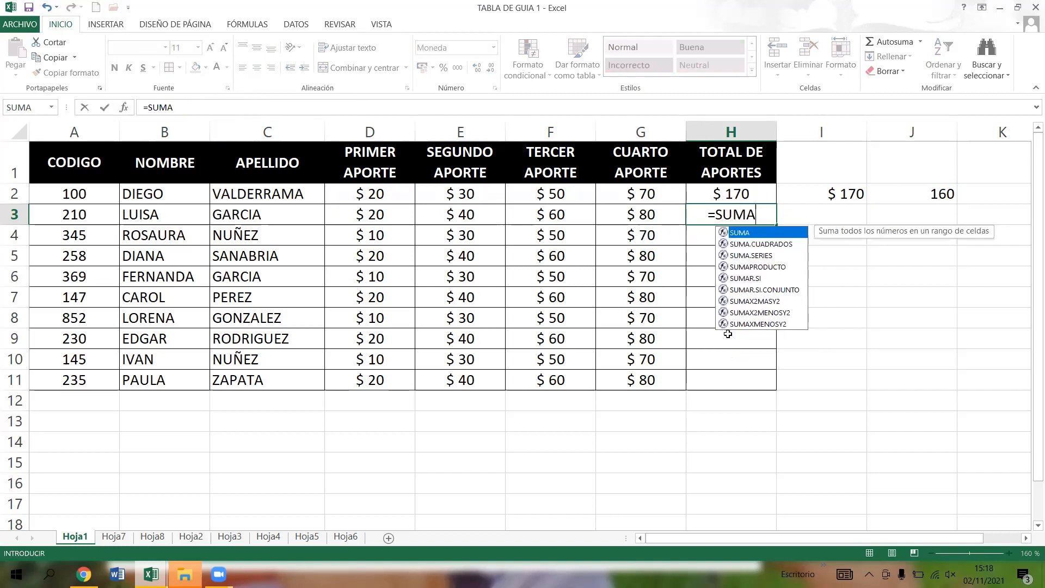
type("(")
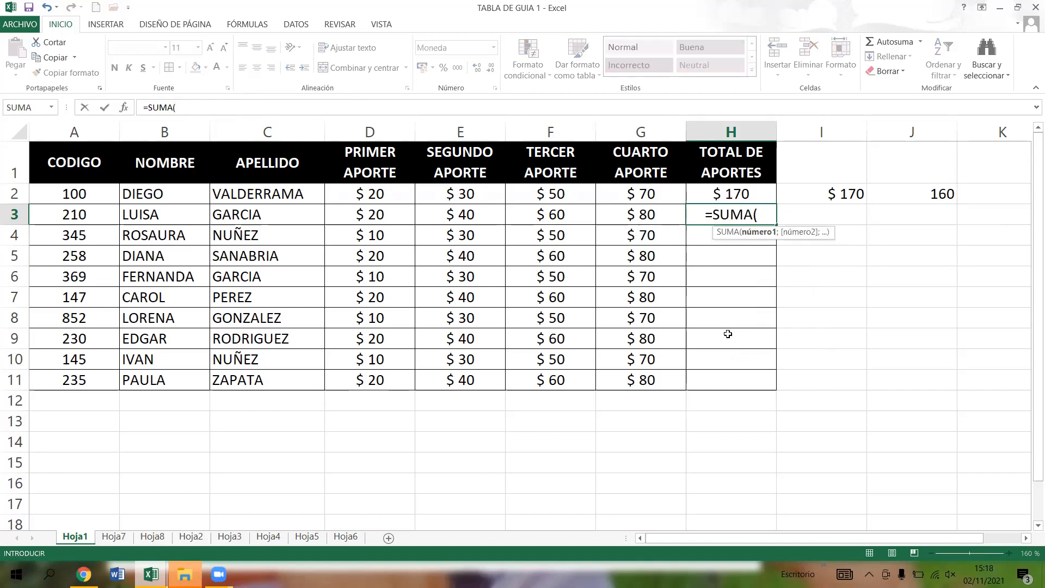
left_click(372, 214)
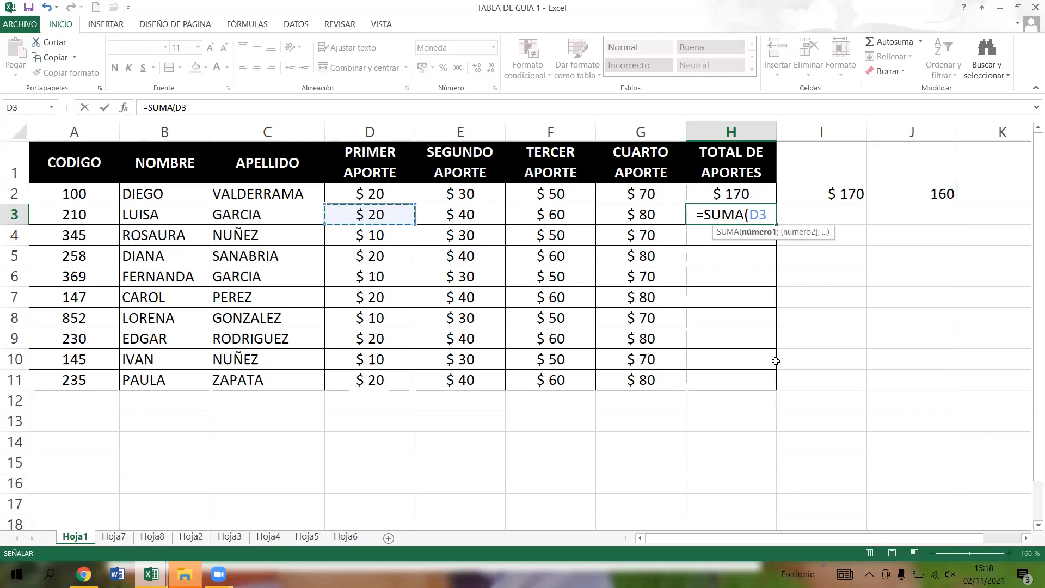
key("F8")
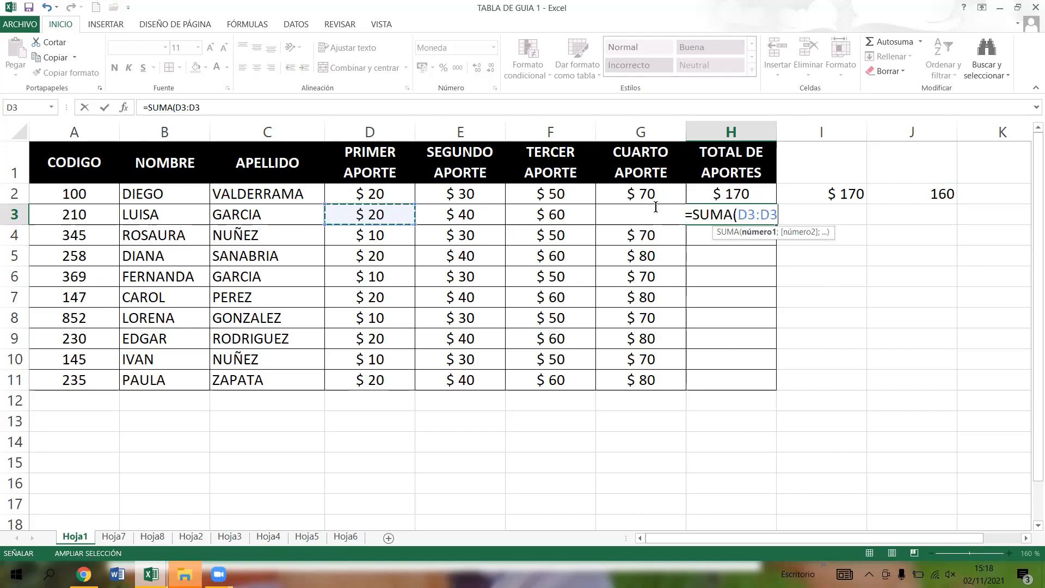
key("F2")
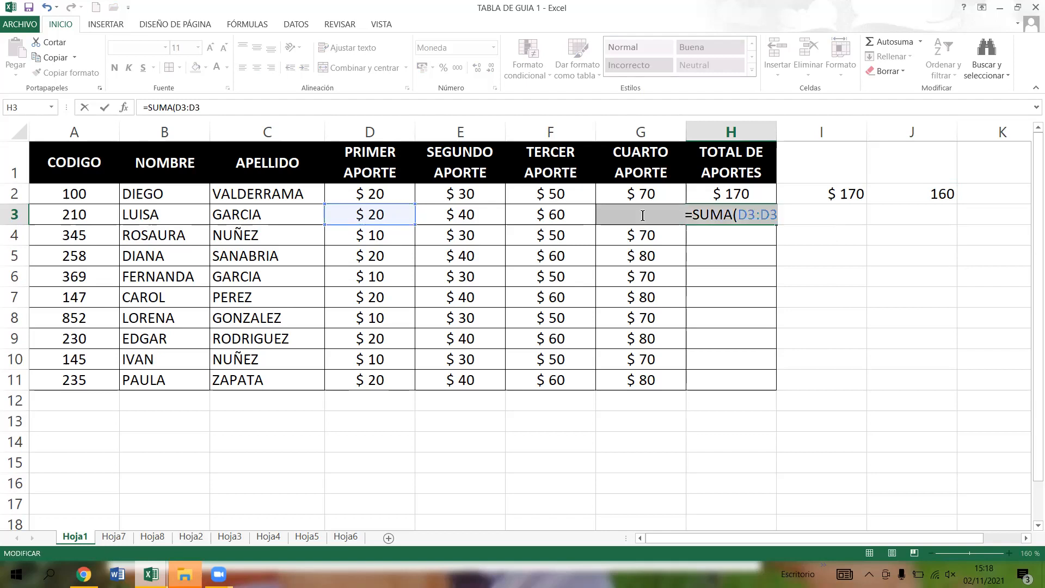
left_click(777, 215)
key("BackSpace")
type("G")
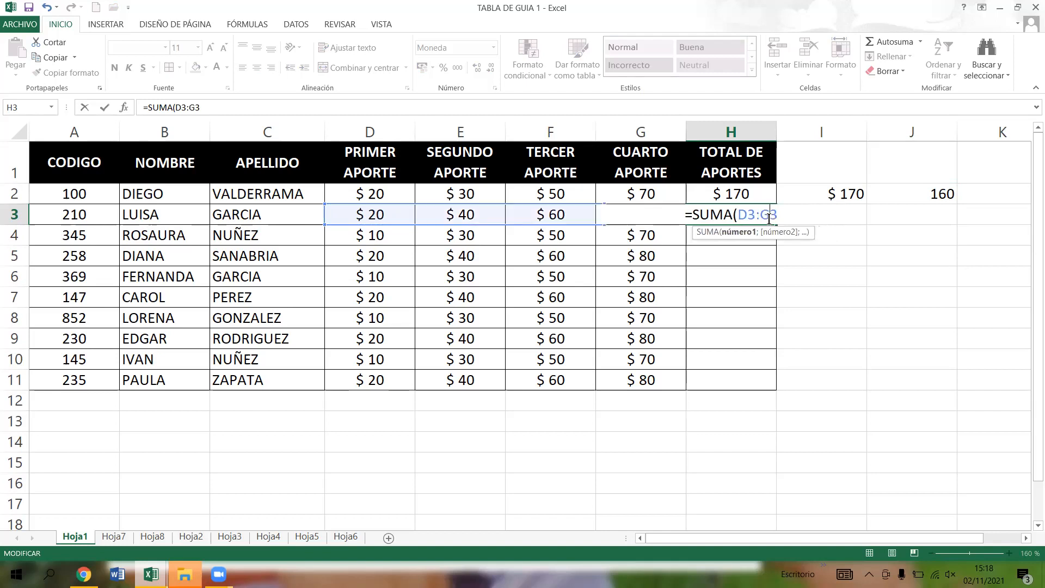
left_click(782, 215)
type(")")
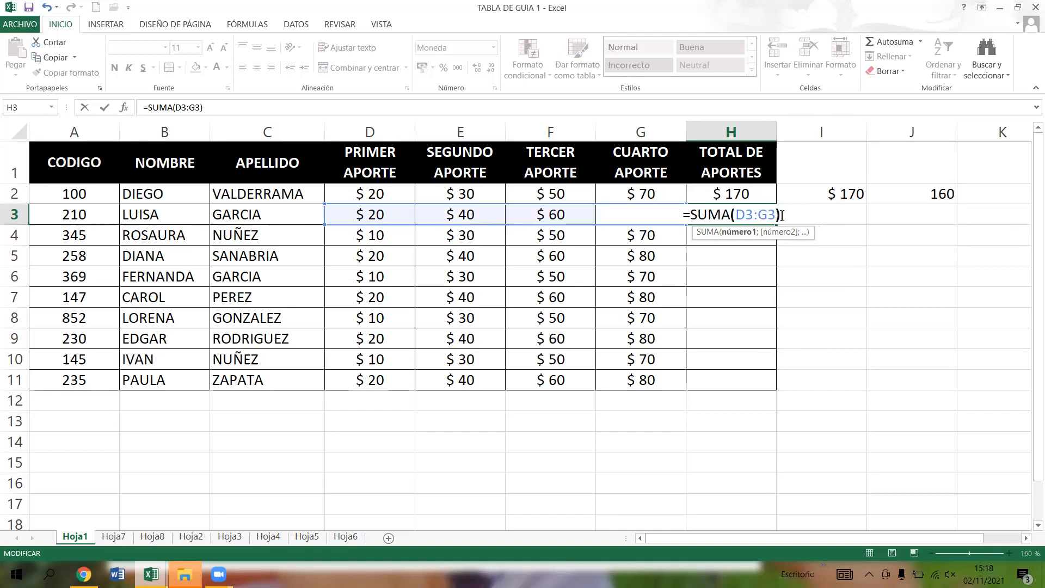
key("Return")
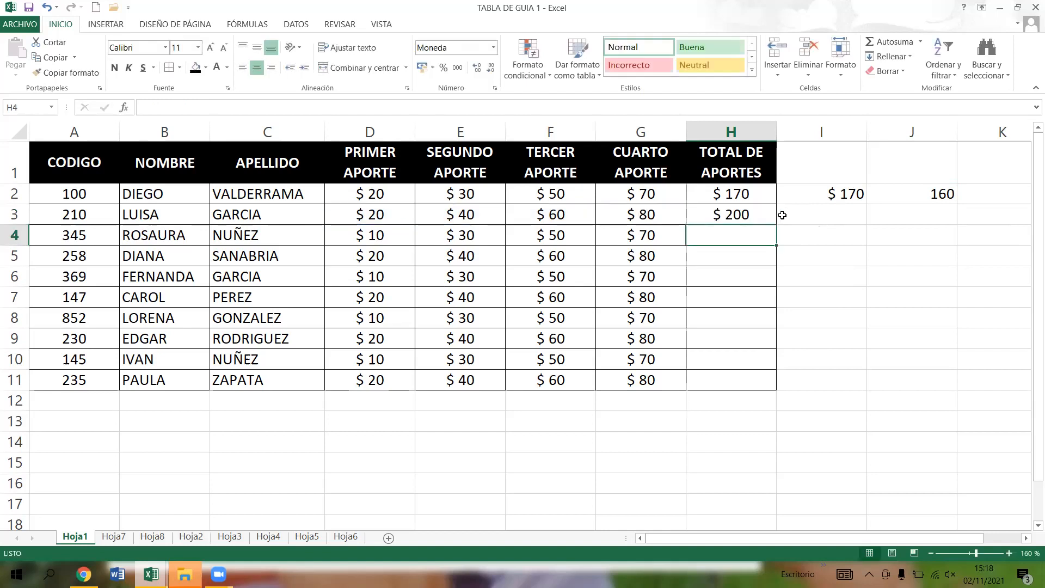
- Check the SUMA formula in H3 against the individual contributions in row 3, leaving the formula as entered
left_click(752, 218)
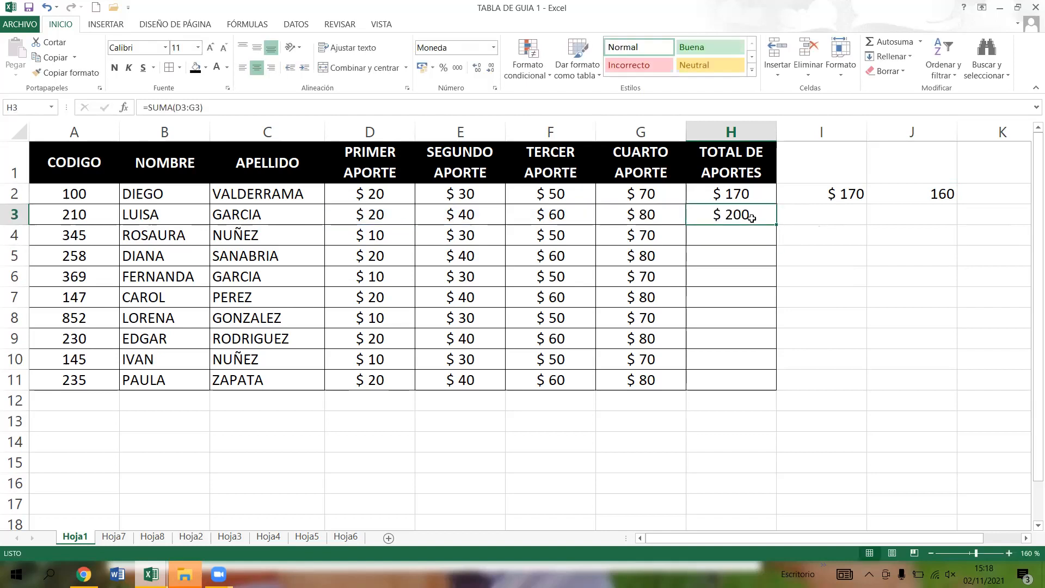
left_click(479, 215)
left_click(583, 216)
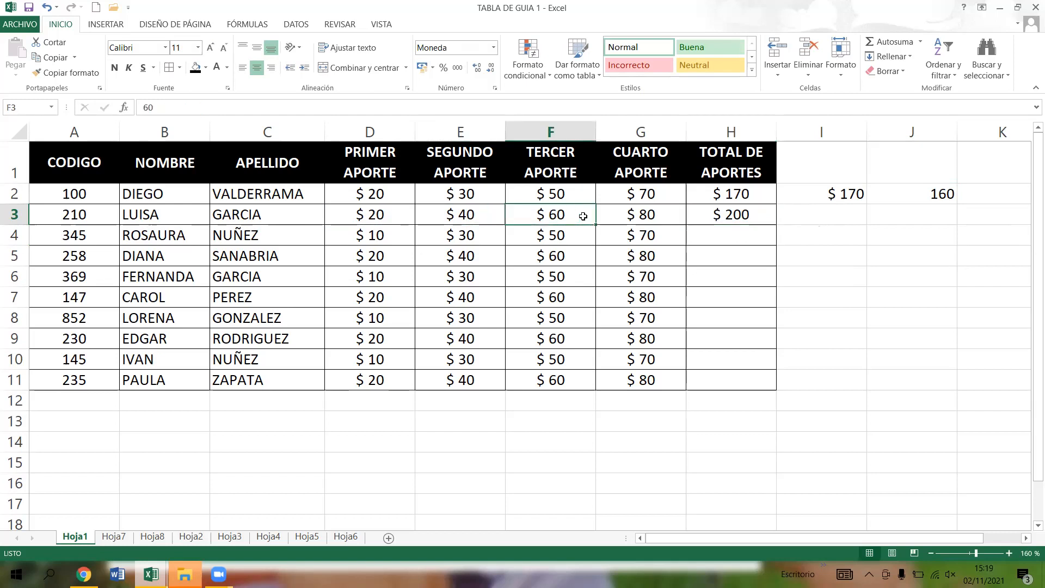
left_click(669, 216)
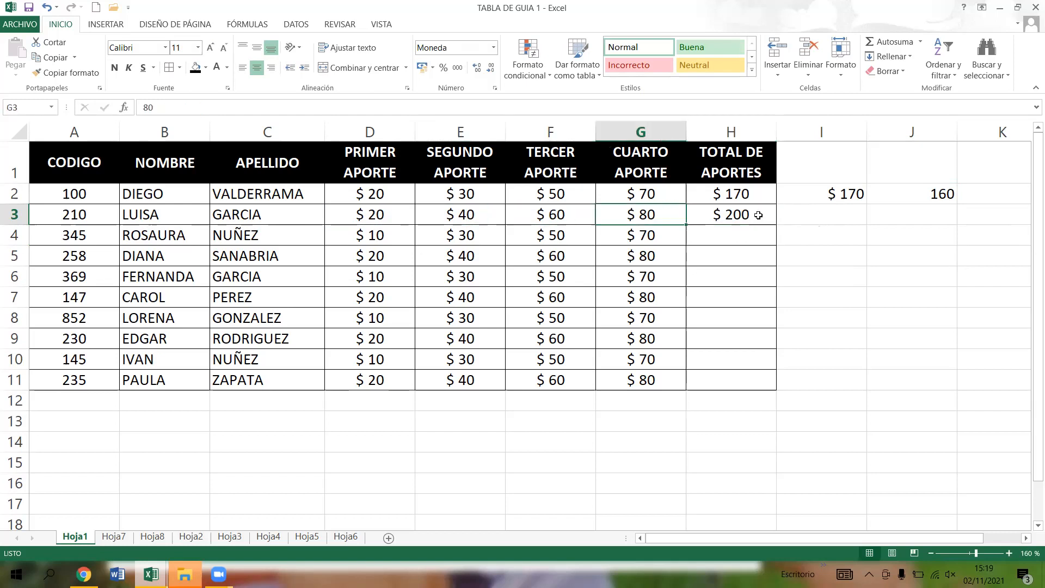
left_click(746, 221)
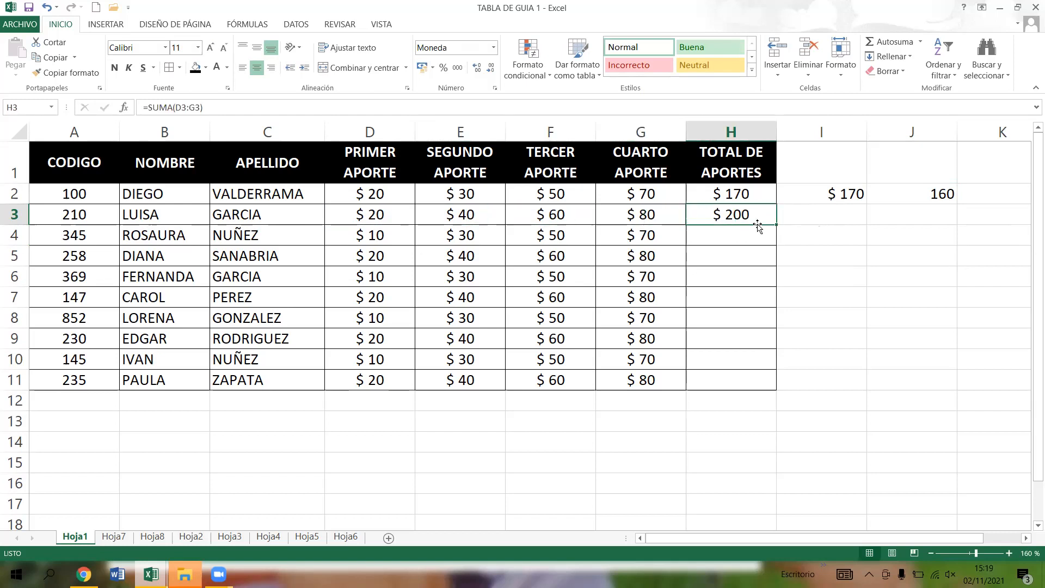
left_click(210, 107)
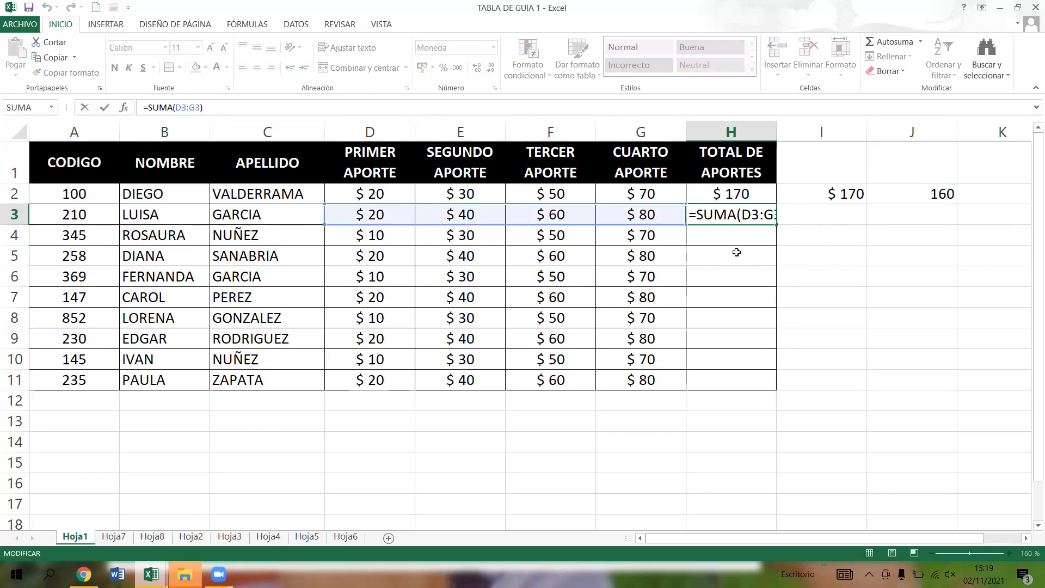
key("Return")
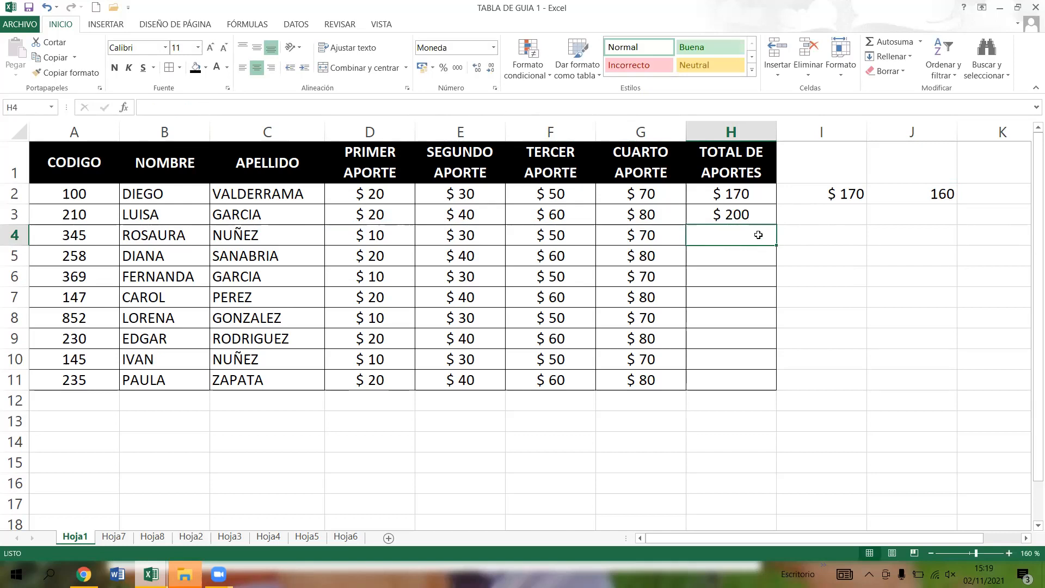
- Total the third person's contributions in H4 with the formula =SUMA(D4:G4)
type("=SUMA")
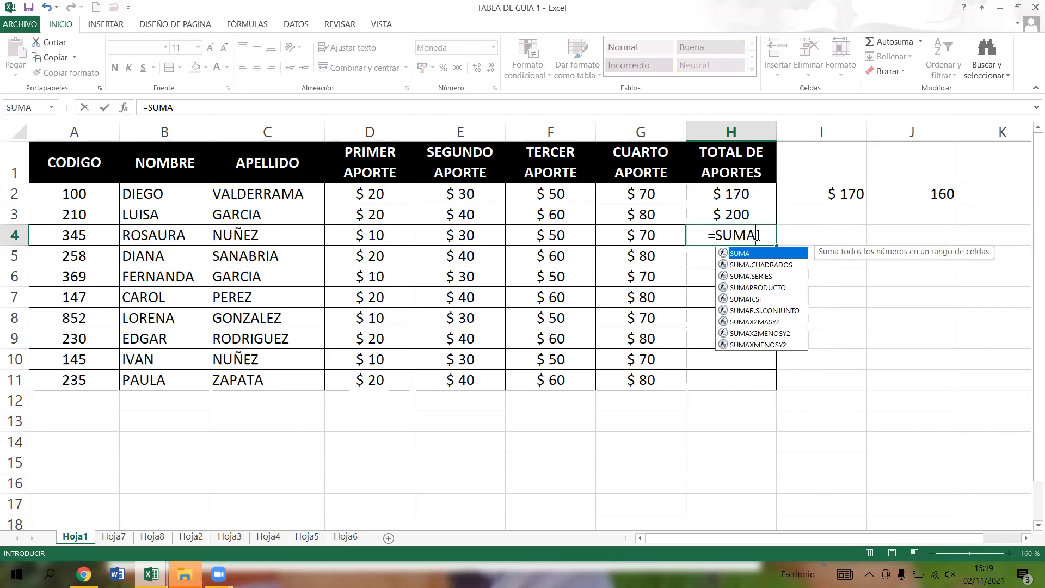
type("(")
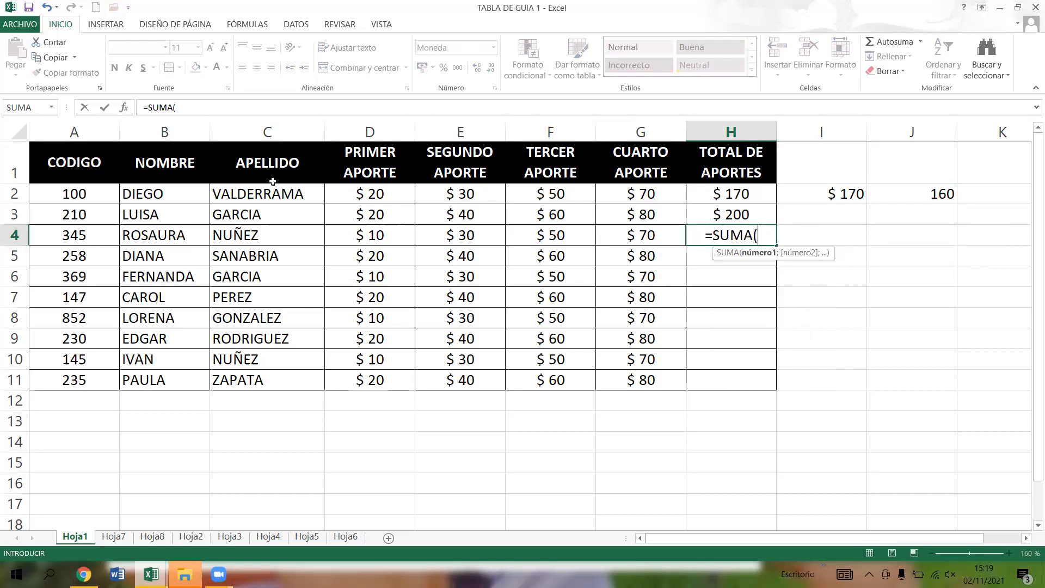
left_click(361, 235)
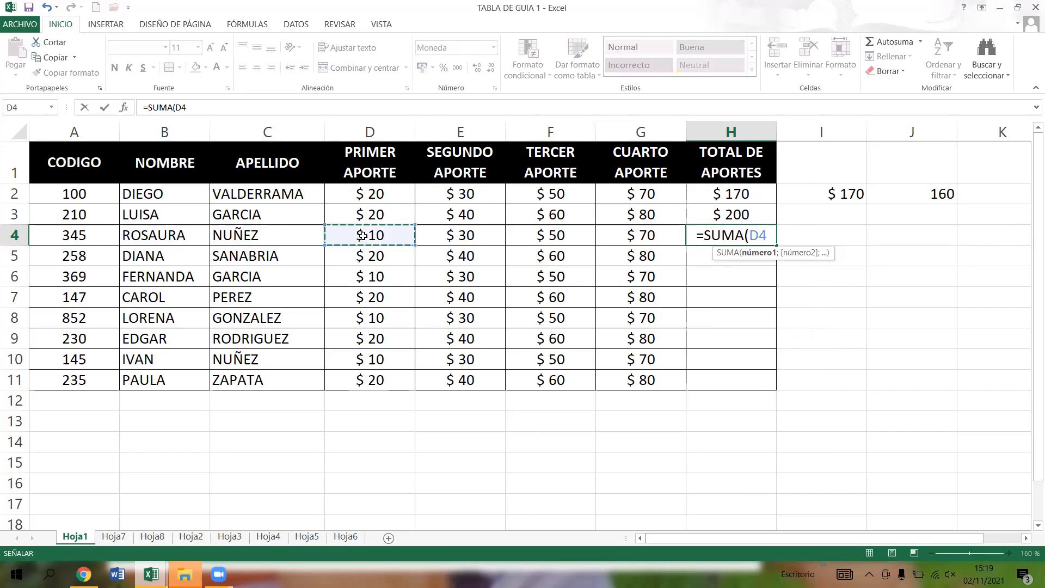
key("F8")
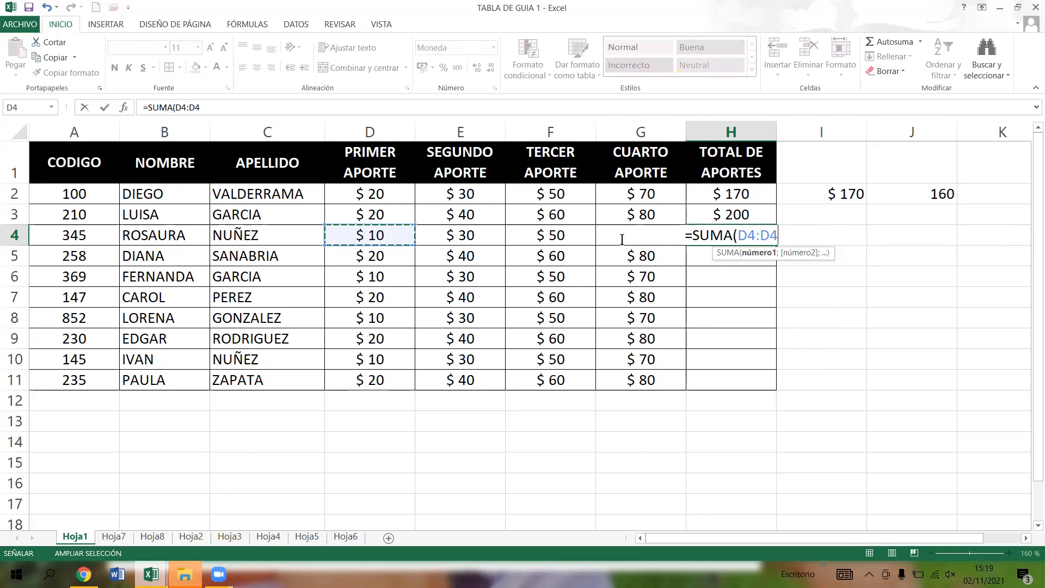
key("BackSpace")
key("BackSpace")
type("G")
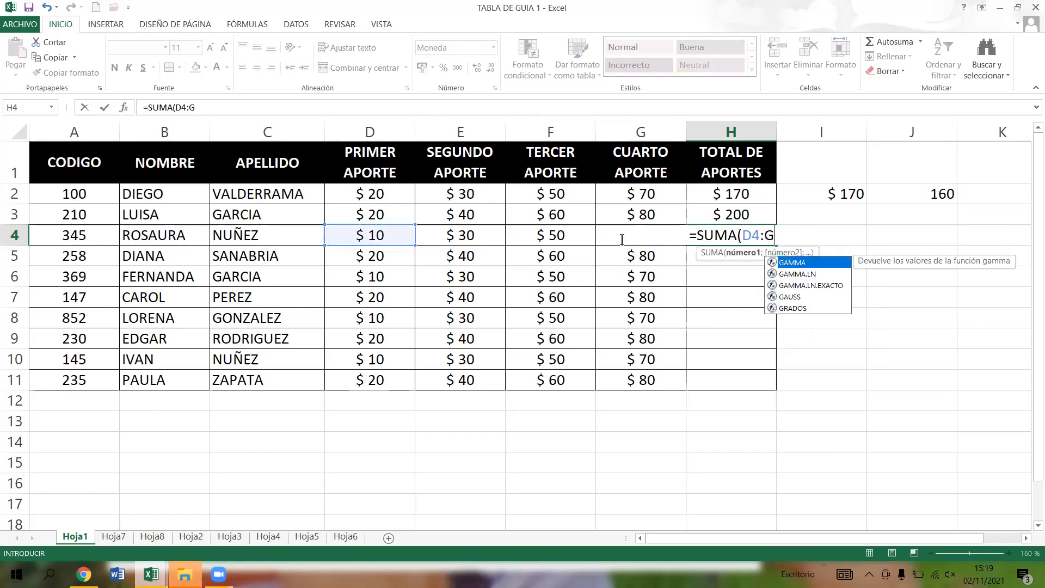
type("4)")
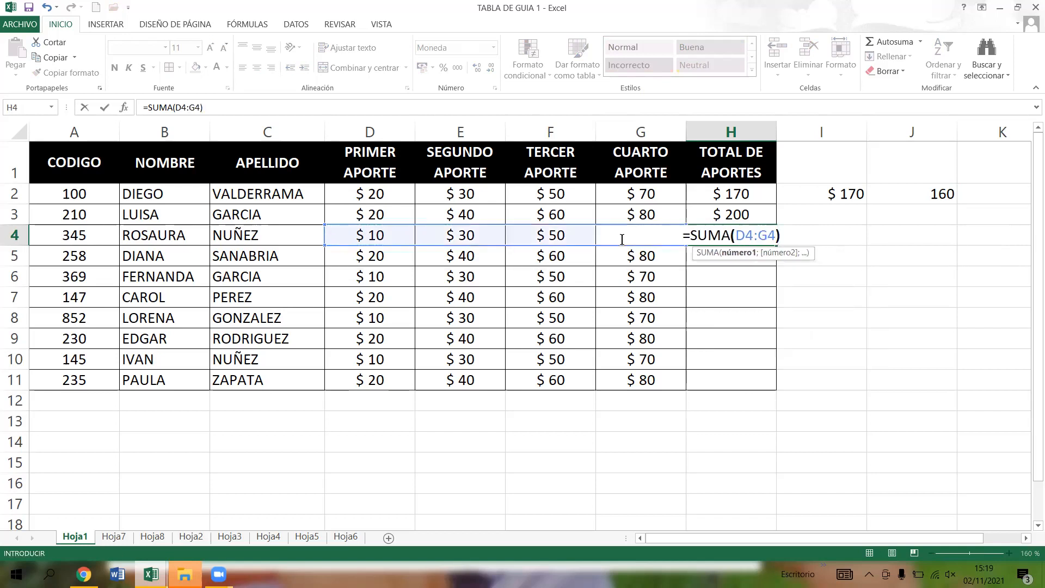
key("Return")
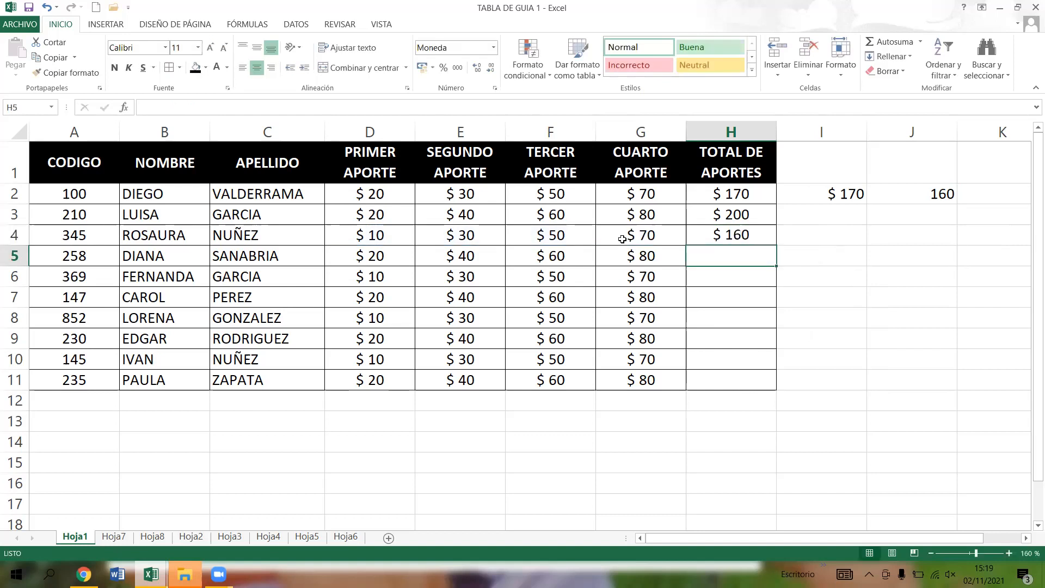
- Fill the SUMA formula from H4 down through H11 and check the copied formulas as far as the last person's row
left_click(742, 233)
left_click_drag(777, 247, 773, 381)
left_click(731, 257)
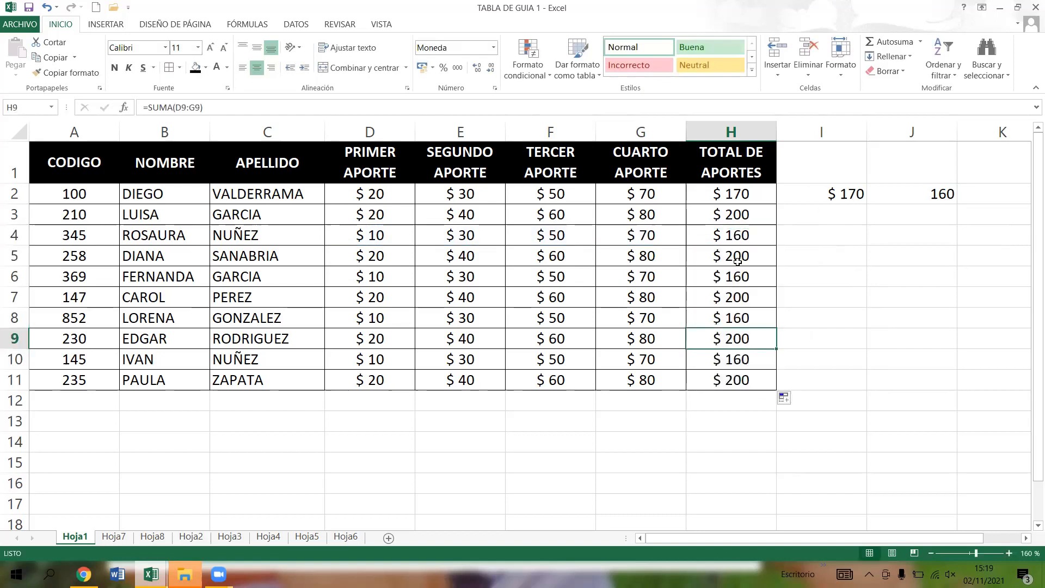
left_click(736, 361)
left_click(143, 385)
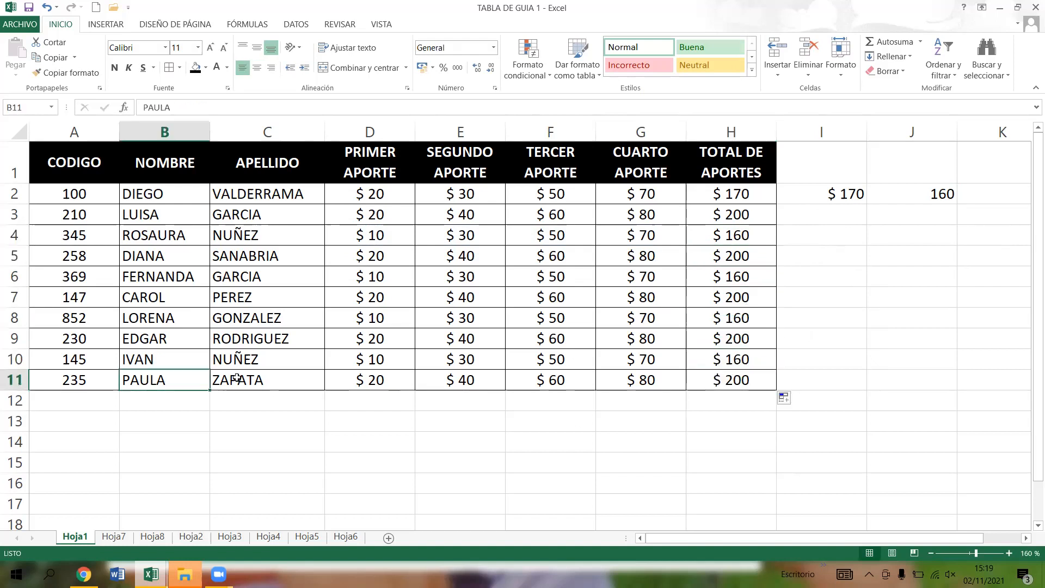
key("Right")
left_click(748, 380)
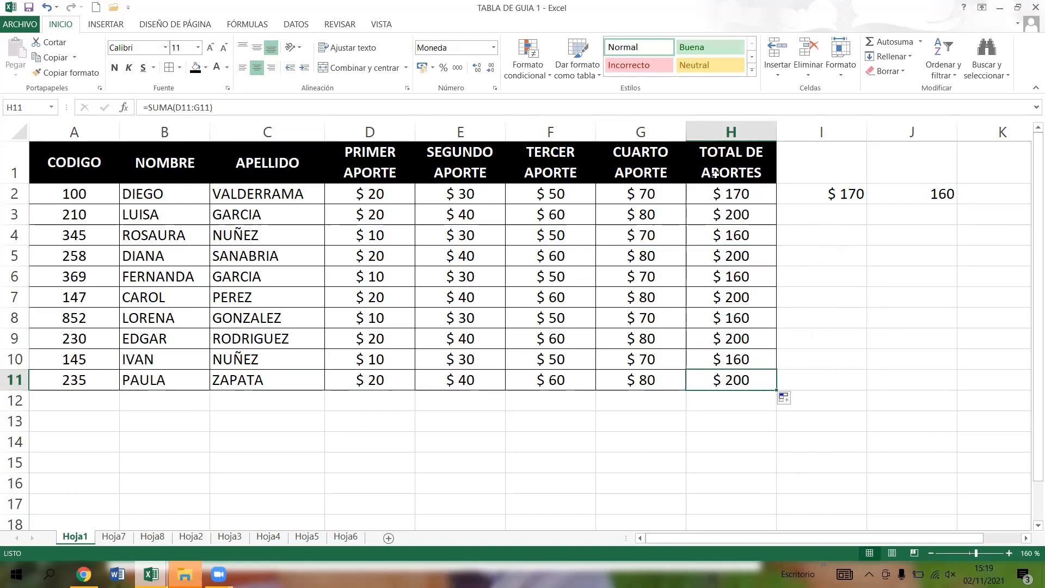
- Review the TOTAL DE APORTES formulas row by row from H2 down to H8
left_click(749, 195)
left_click(748, 215)
left_click(747, 236)
left_click(749, 256)
left_click(748, 313)
left_click(755, 279)
left_click(747, 320)
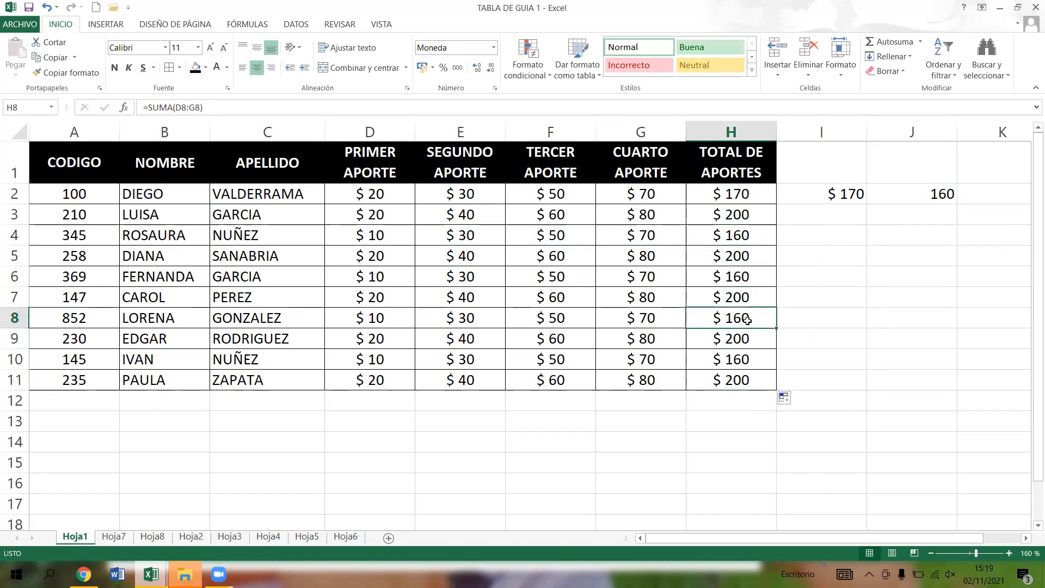
- Compare the cell-reference formula in H2 with the literal numbers in J2's formula, leaving both as entered
left_click(753, 191)
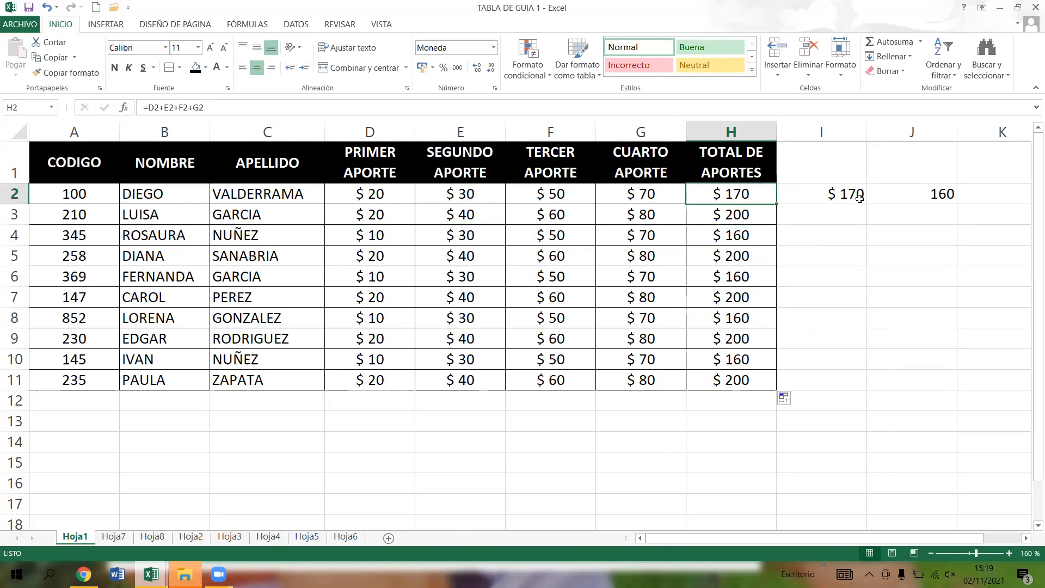
left_click(913, 195)
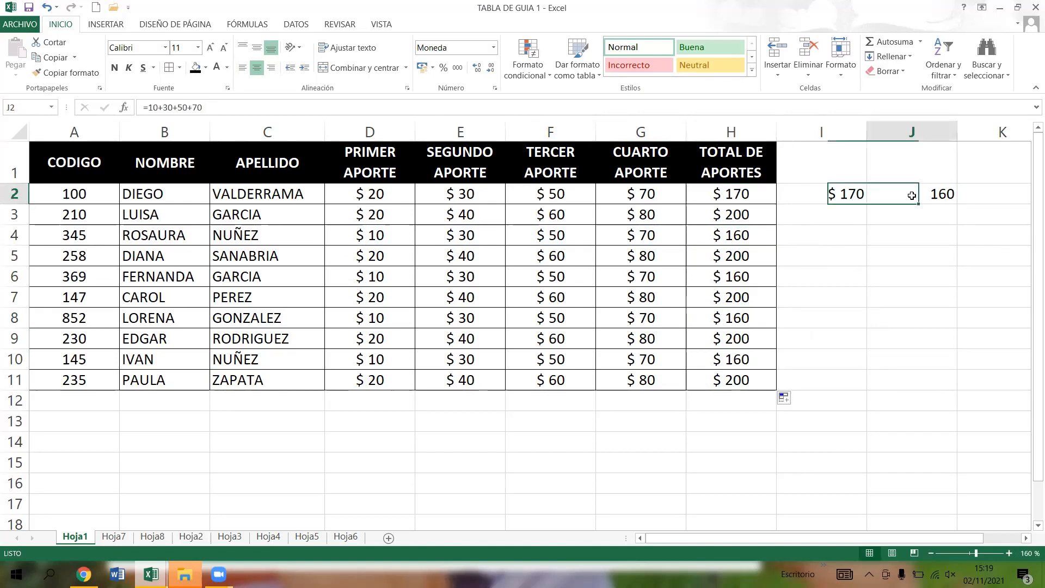
left_click(184, 107)
left_click_drag(202, 107, 149, 107)
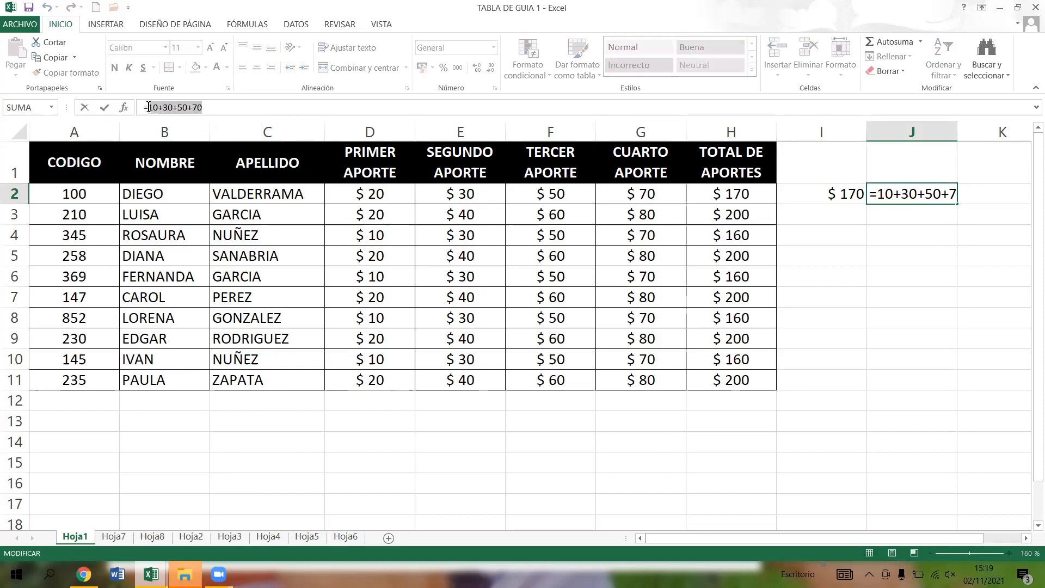
left_click(210, 107)
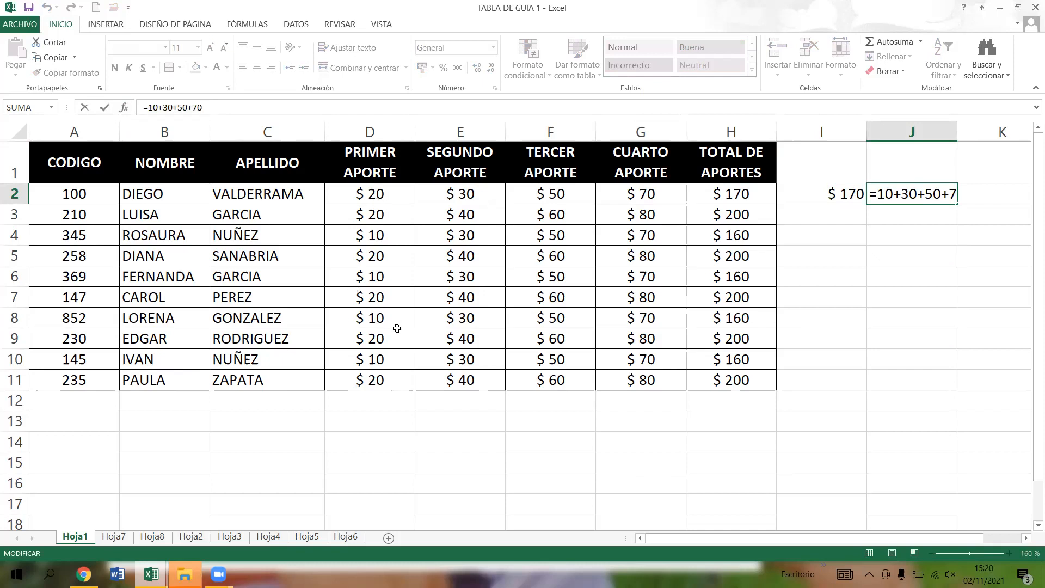
key("Return")
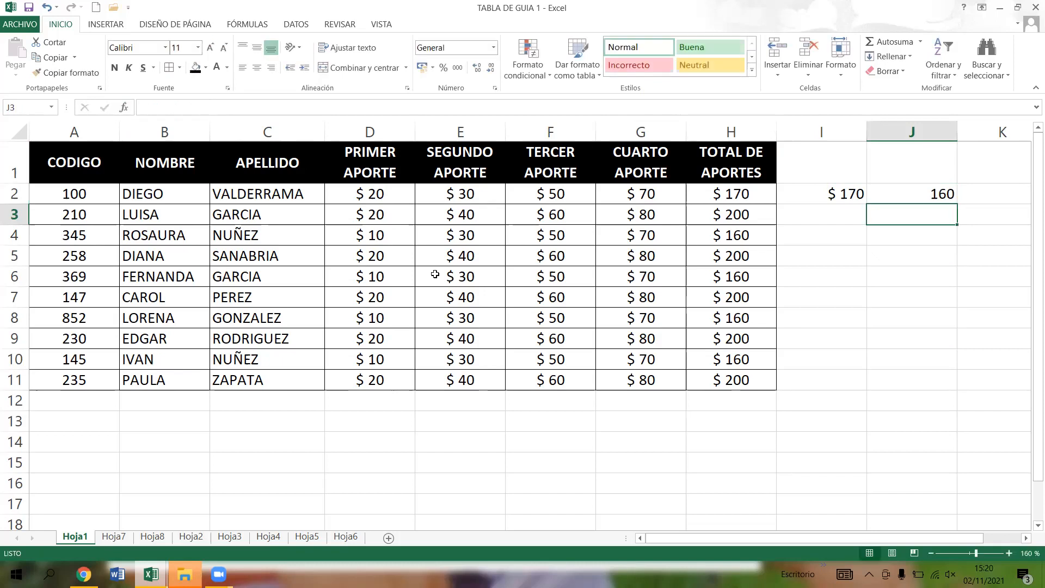
- Set the first row's PRIMER APORTE amount in D2 to 10
mouse_move(398, 194)
left_mouse_down()
mouse_move(461, 195)
mouse_move(390, 207)
left_mouse_up()
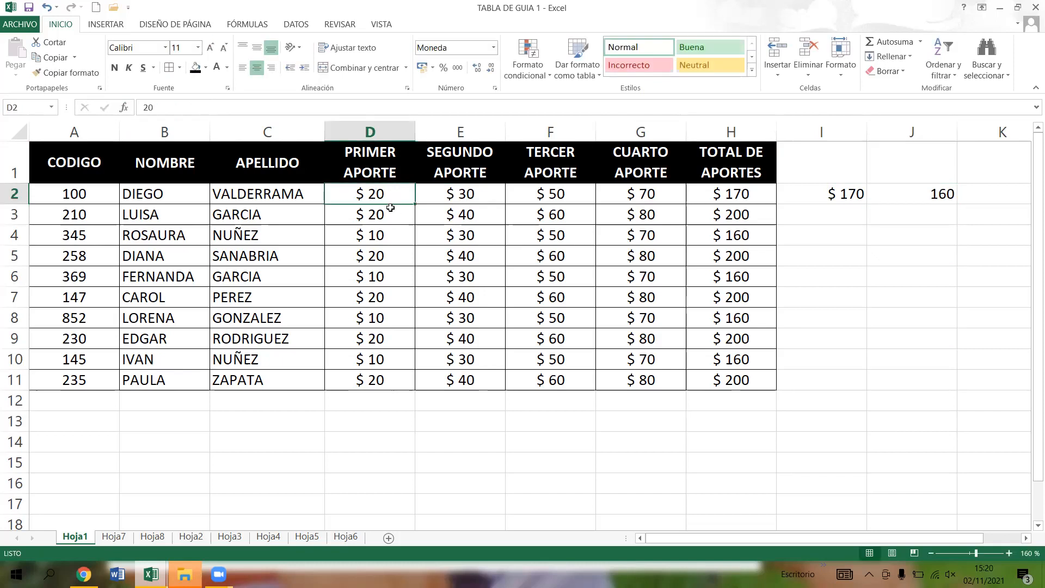
type("10")
key("Return")
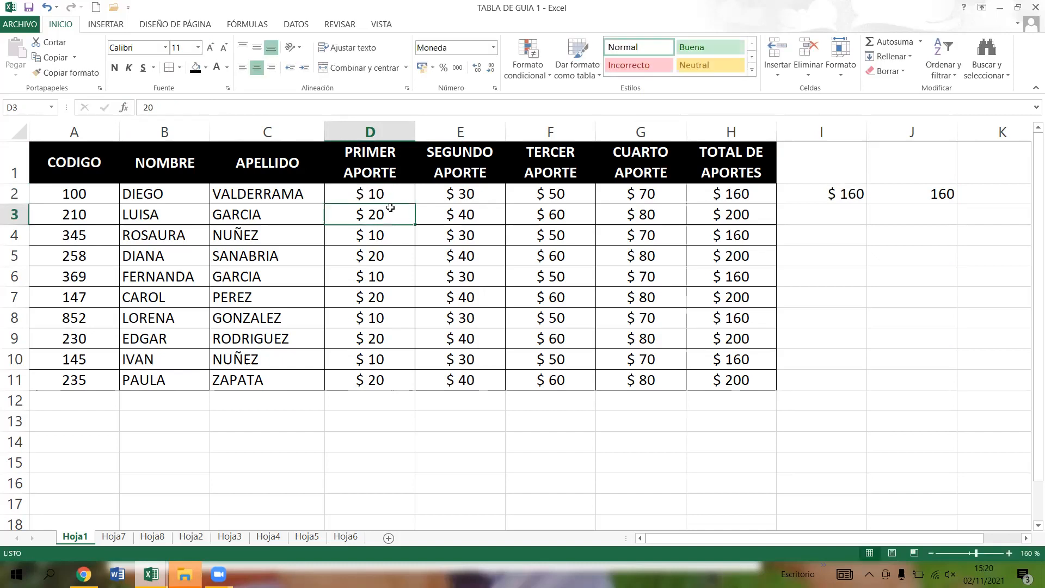
- Examine the totals in the TOTAL DE APORTES column from H2 to H11 with the new D2 amount
left_click(754, 193)
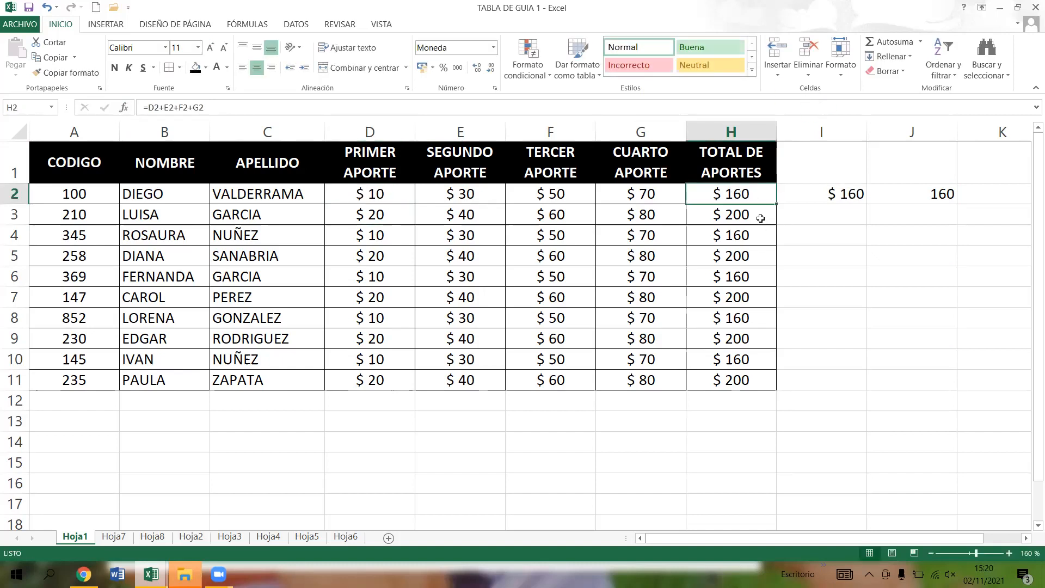
left_click(761, 219)
left_click(753, 196)
left_click(758, 231)
left_click(737, 294)
left_click(739, 382)
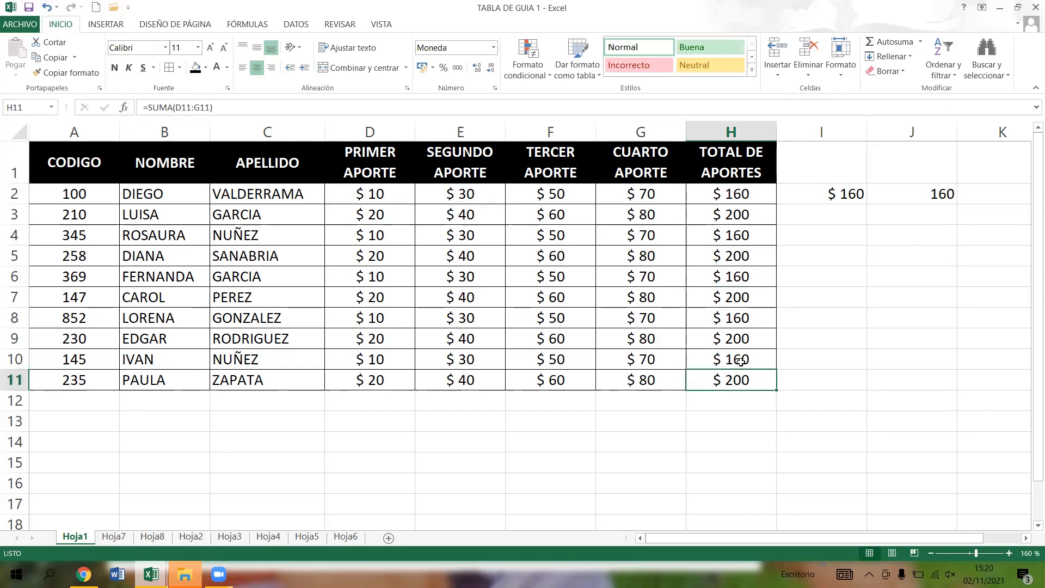
- Rename the worksheet Hoja1 to OPERACIONES BASICAS
left_click(736, 362)
left_click(725, 398)
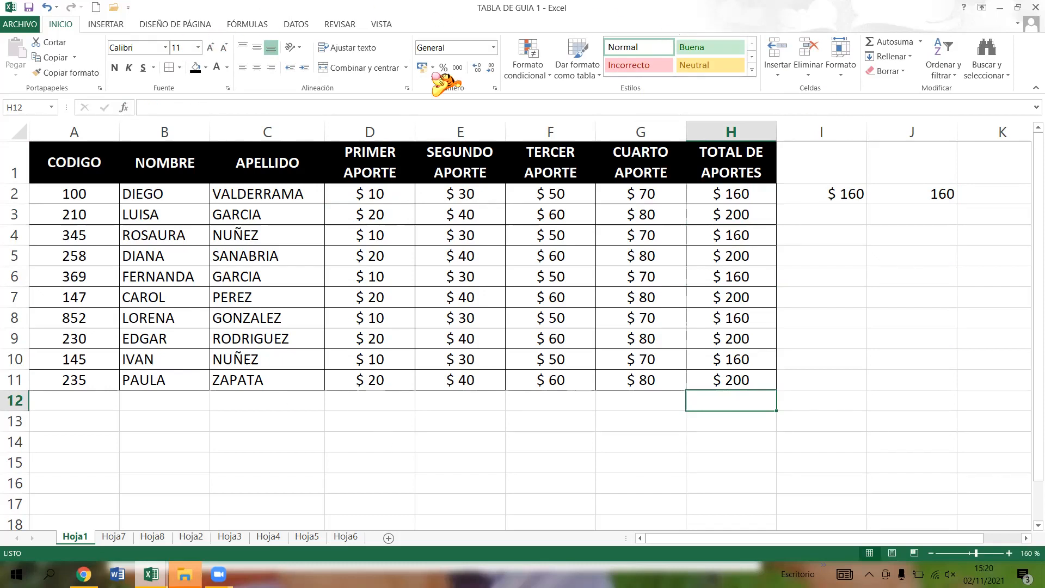
double_click(75, 536)
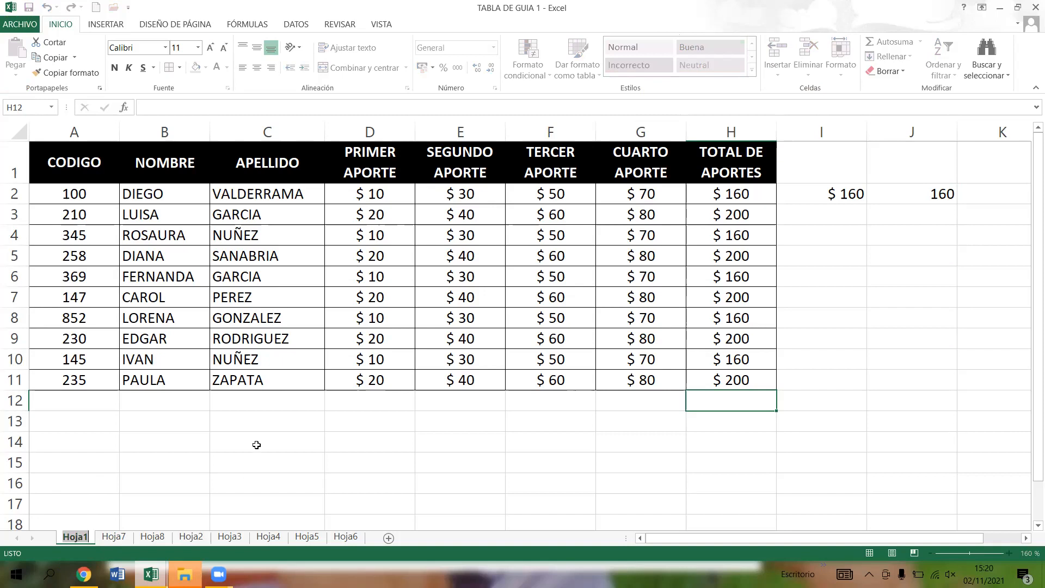
type("OPERACIONES BASICAS")
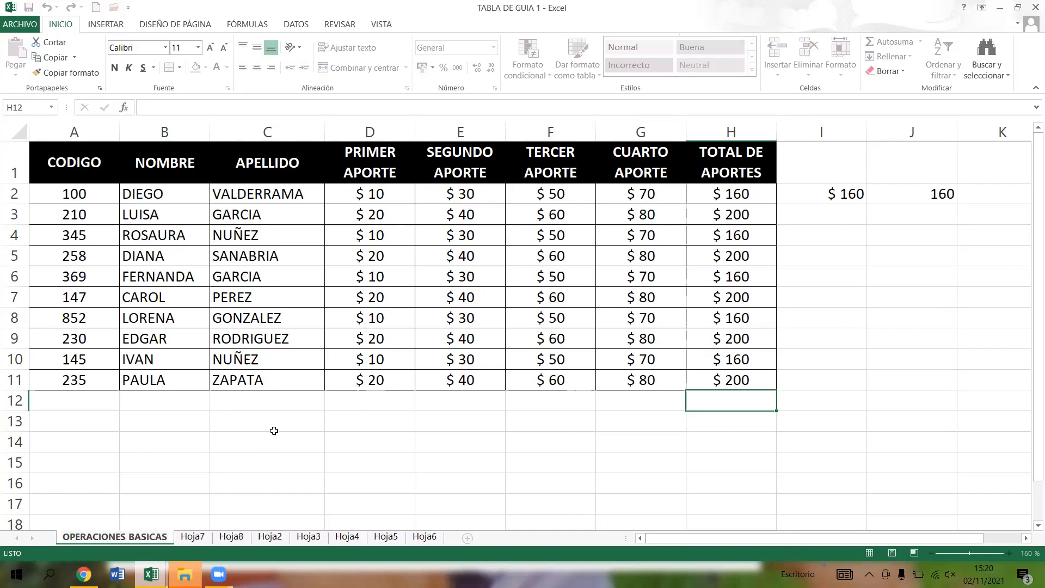
left_click(243, 482)
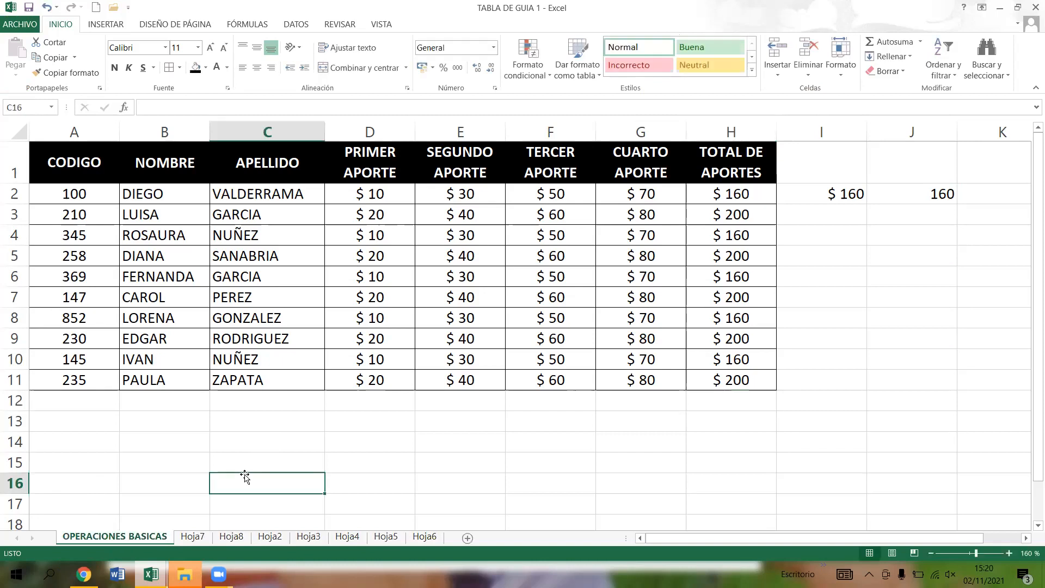
double_click(76, 536)
left_click(135, 537)
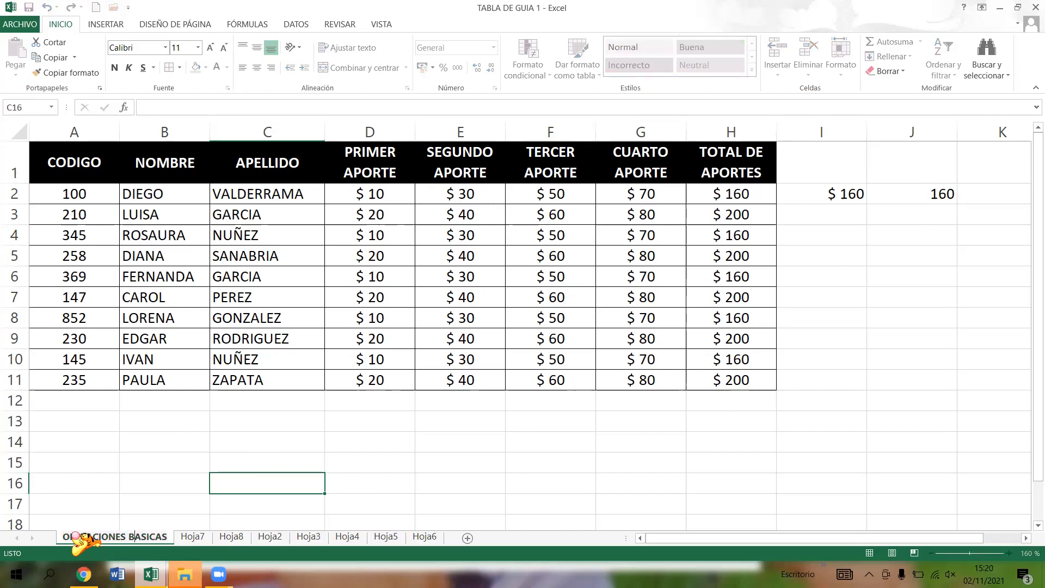
left_click(185, 460)
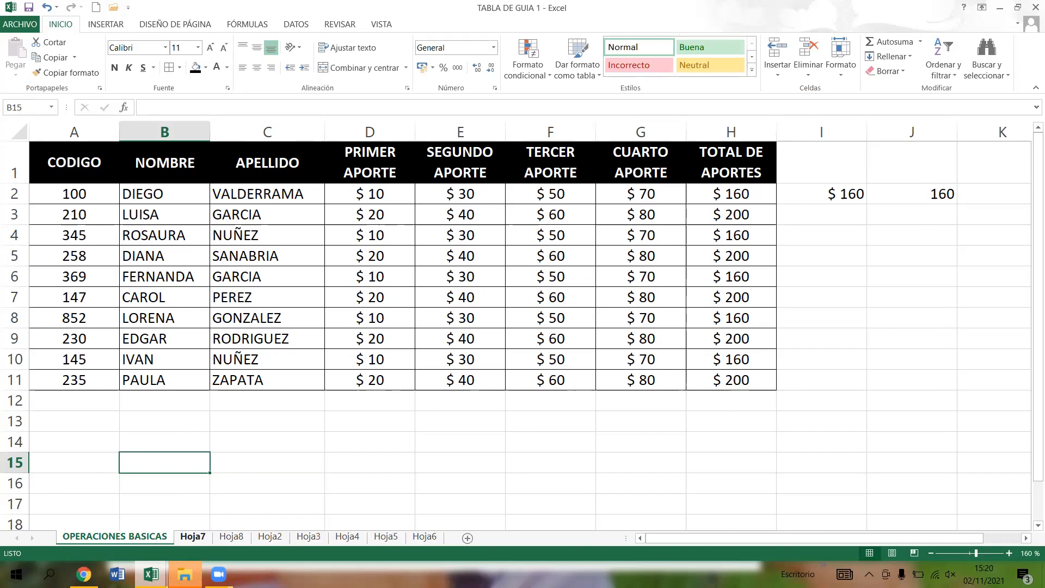
- Delete the empty worksheets Hoja7, Hoja8, Hoja2, Hoja3, Hoja4, Hoja5 and Hoja6, leaving only OPERACIONES BASICAS
right_click(193, 537)
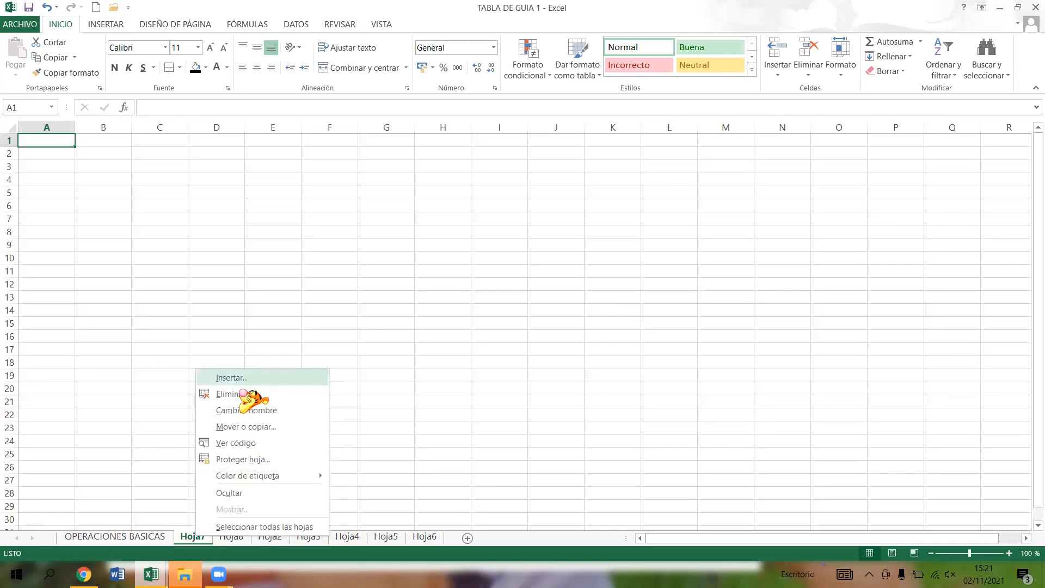
left_click(240, 399)
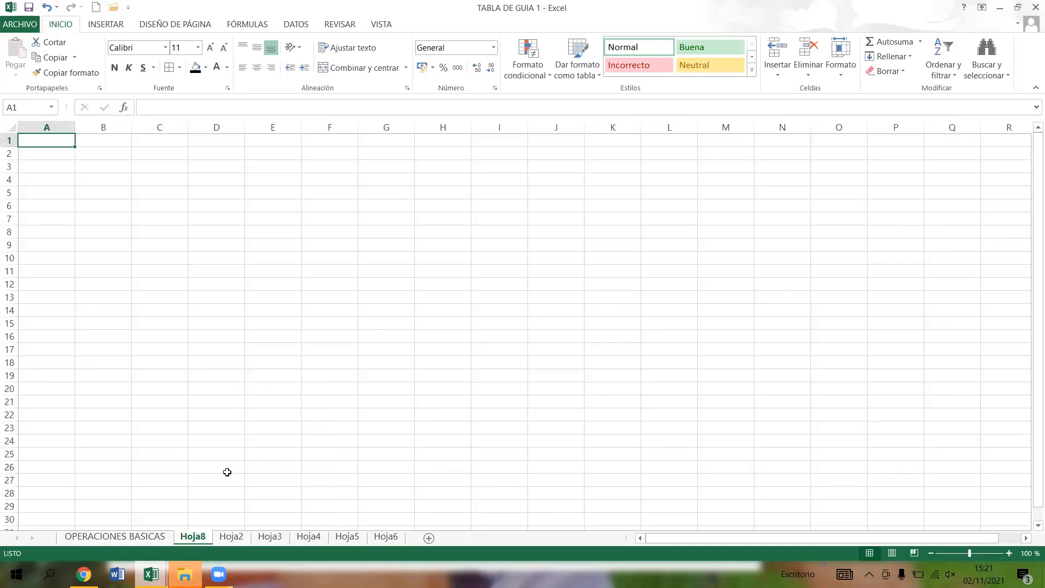
right_click(197, 536)
left_click(223, 399)
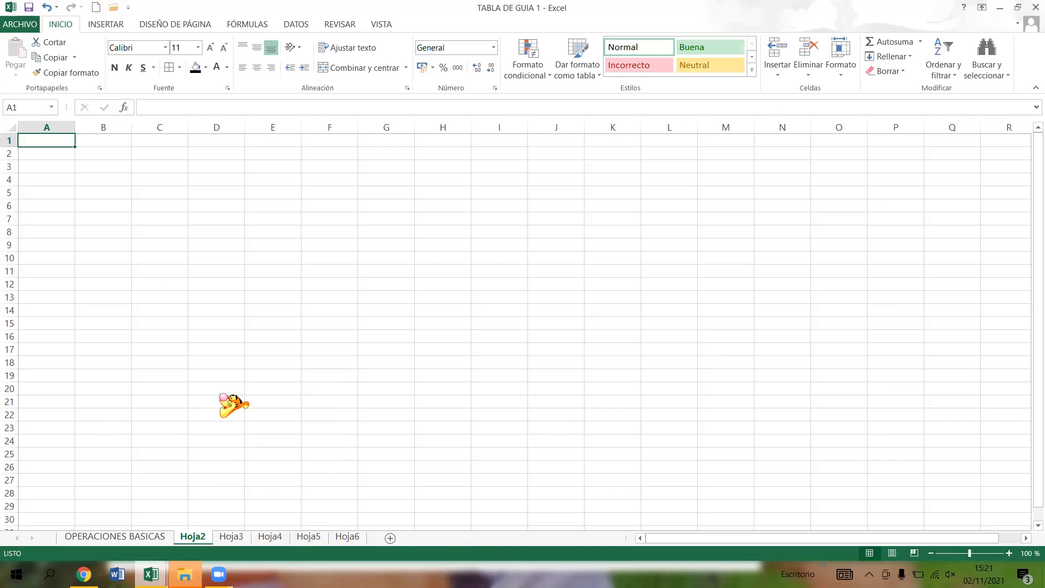
right_click(193, 536)
left_click(233, 400)
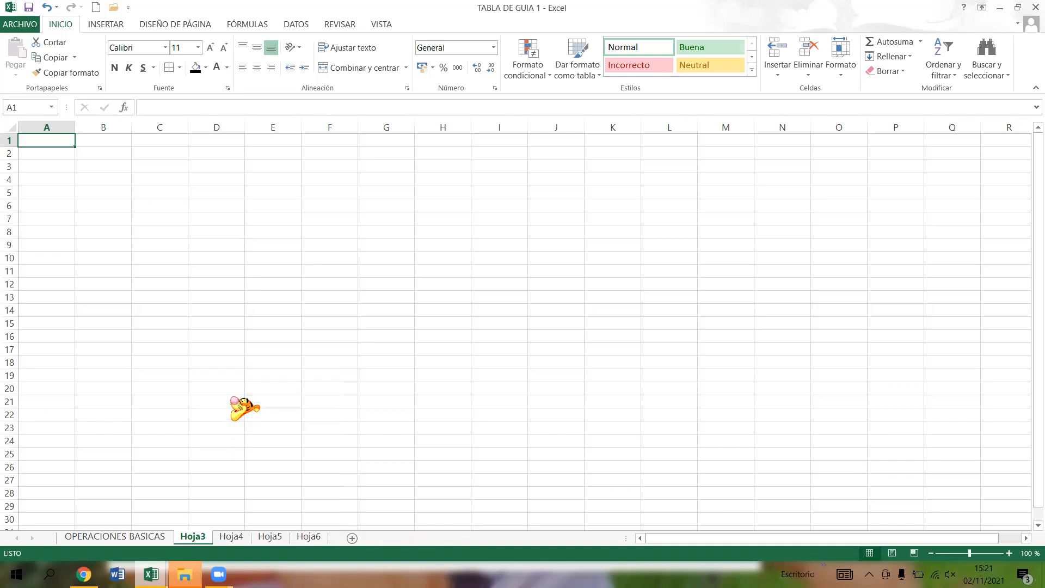
right_click(193, 536)
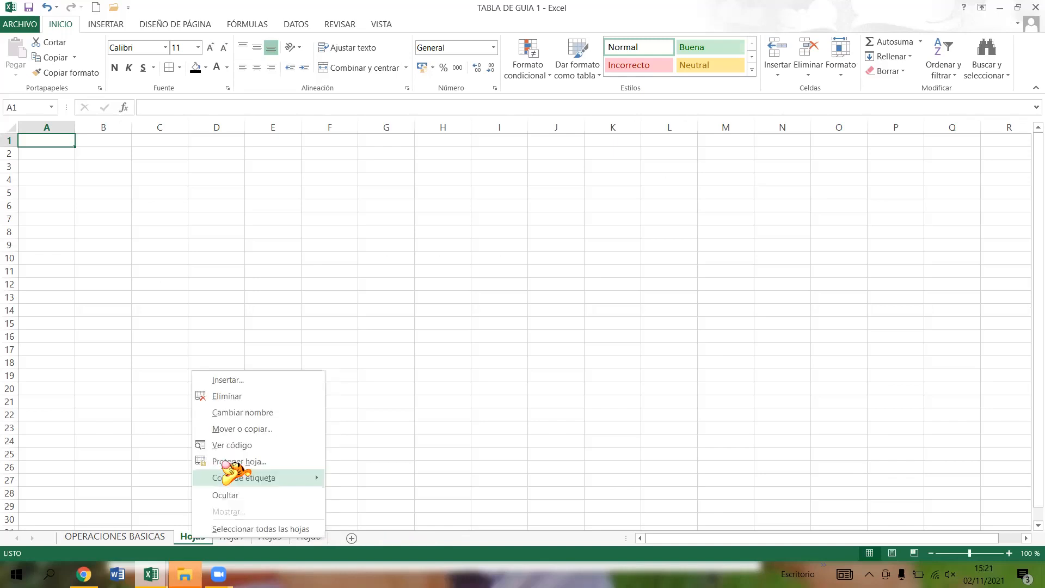
left_click(235, 399)
right_click(193, 537)
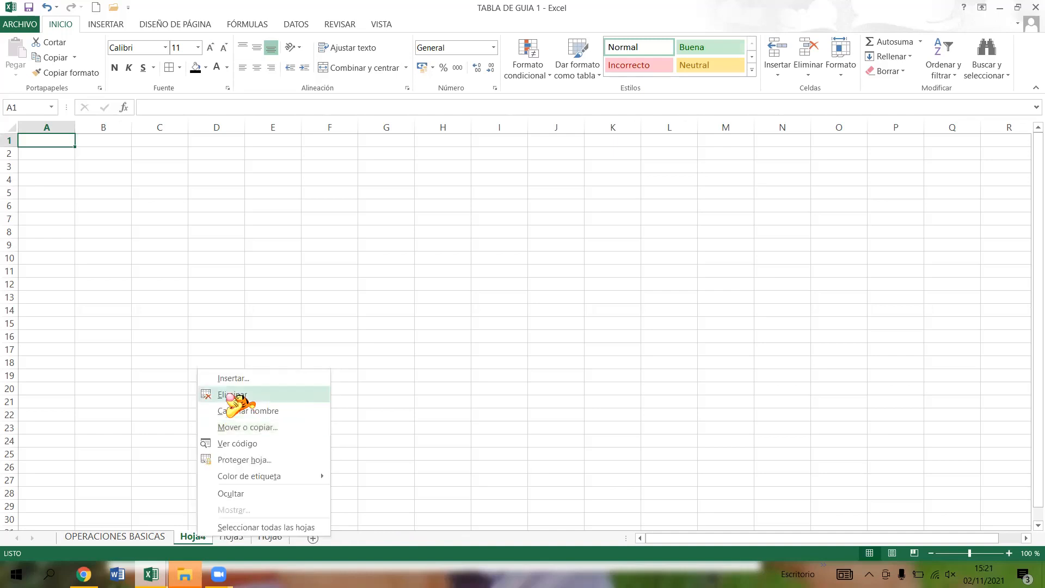
left_click(235, 400)
right_click(193, 537)
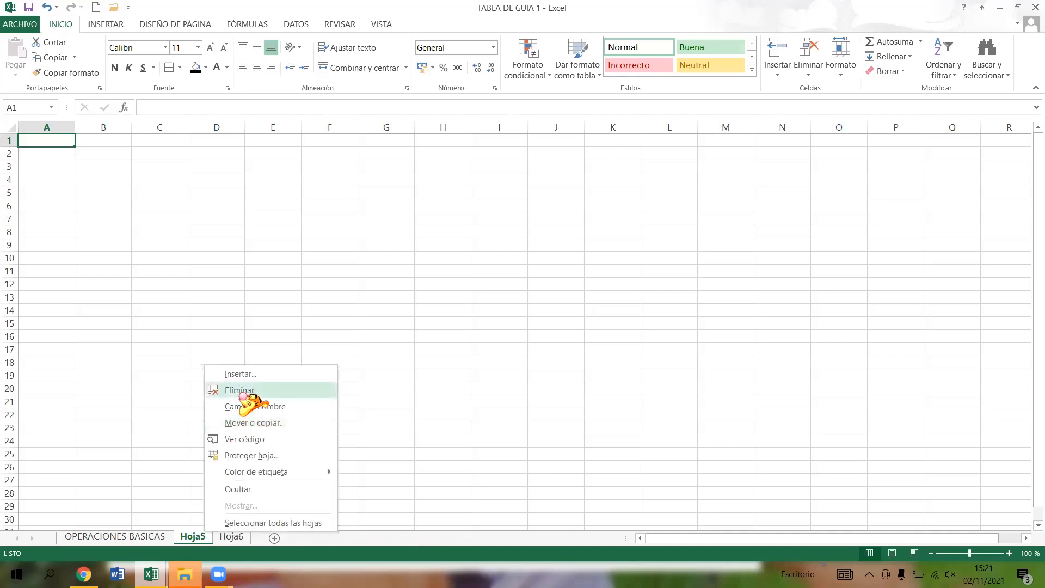
left_click(239, 393)
right_click(193, 536)
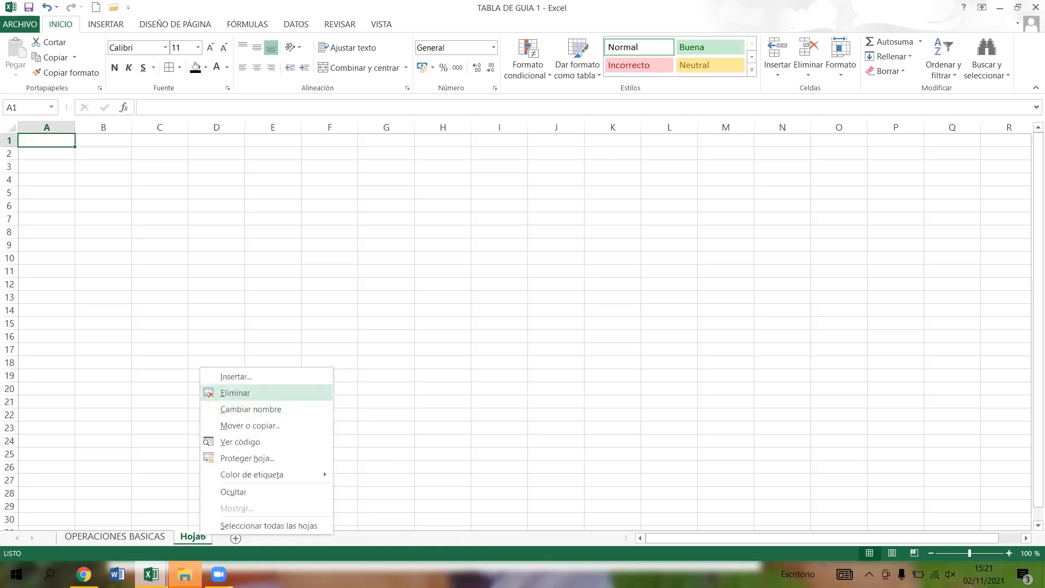
left_click(240, 394)
left_click(327, 433)
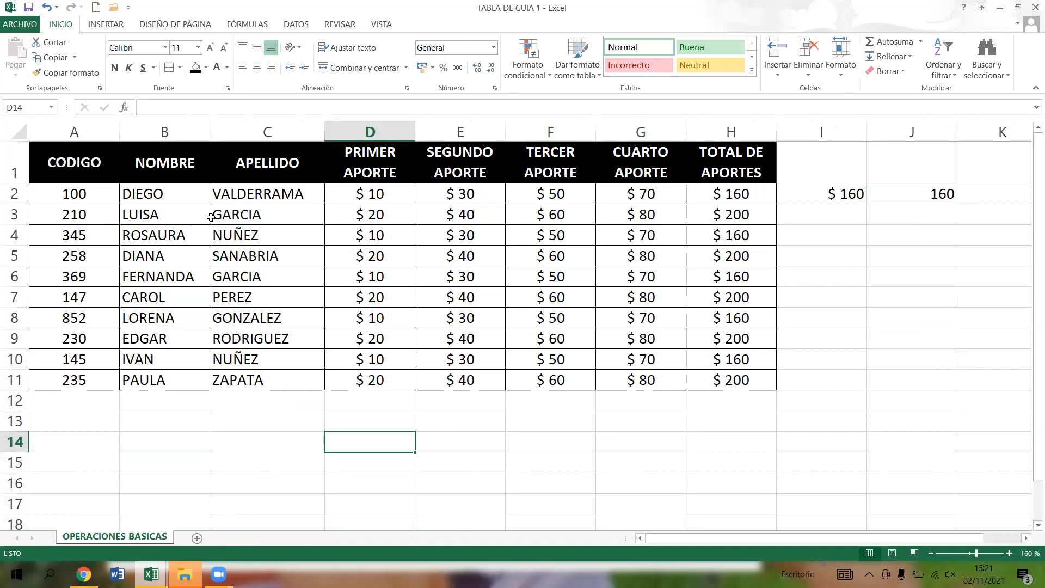
- Save a copy of the workbook in the Escritorio folder as OPERACIONES BASICAS, keeping the Libro de Excel type
left_click(27, 24)
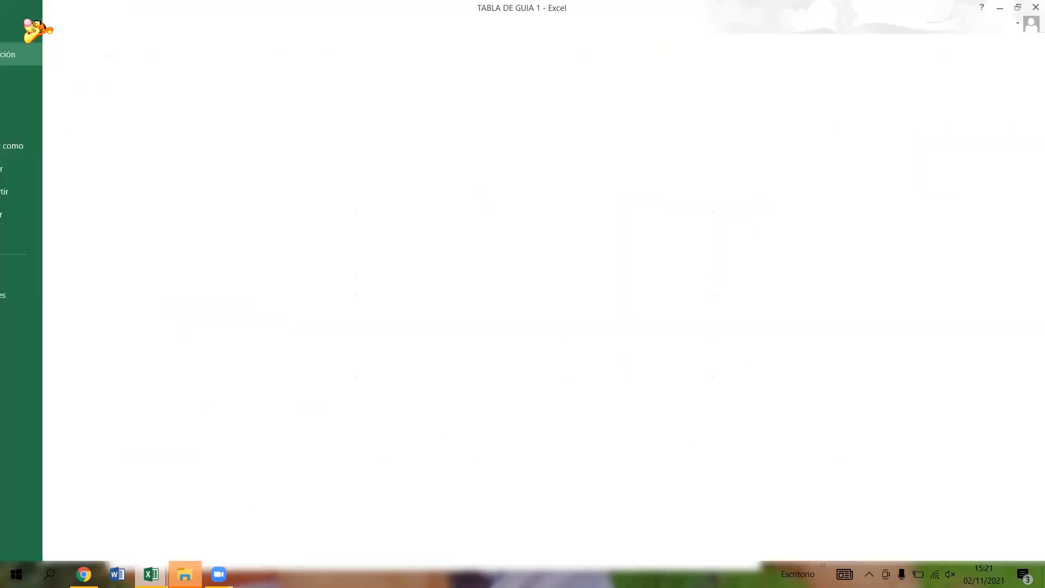
left_click(54, 150)
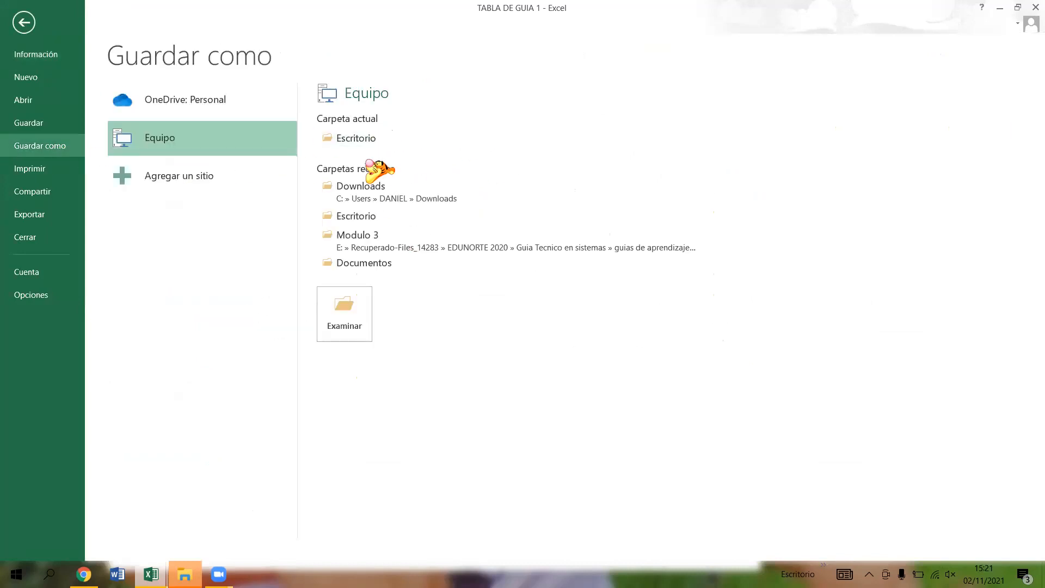
left_click(368, 140)
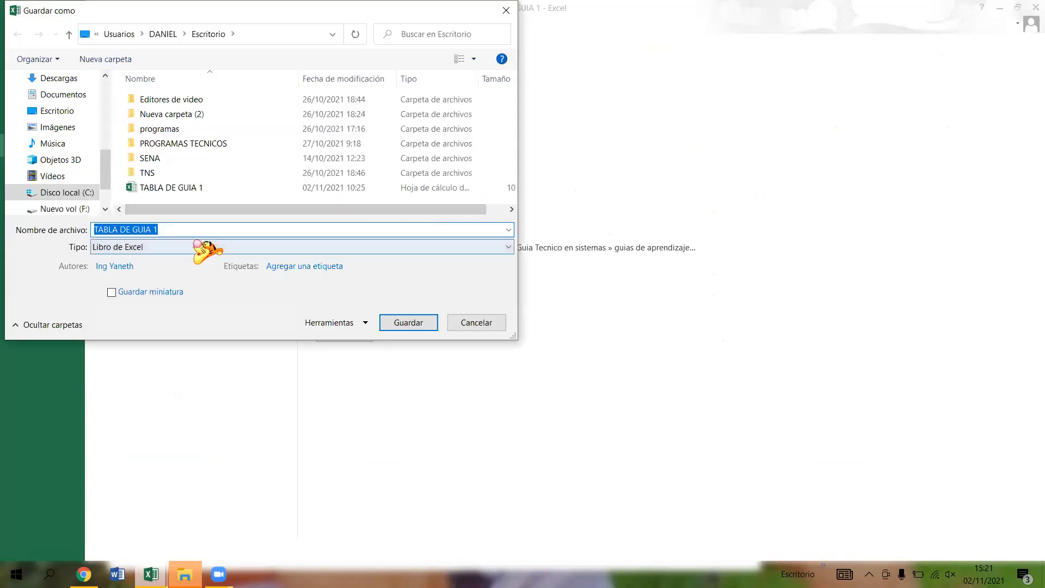
key("BackSpace")
type("OPERACIONES")
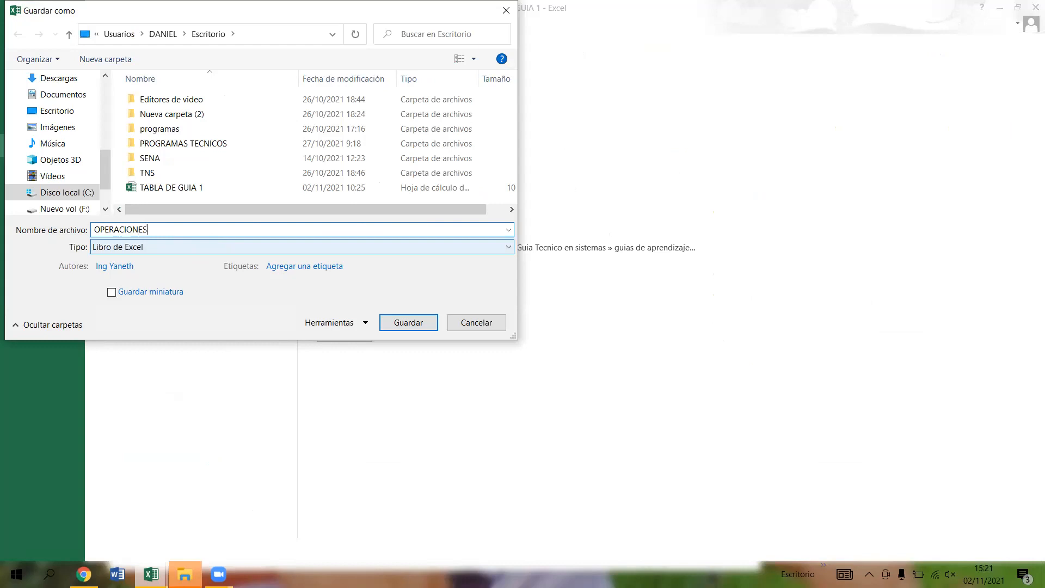
type(" BASICAS")
left_click(410, 321)
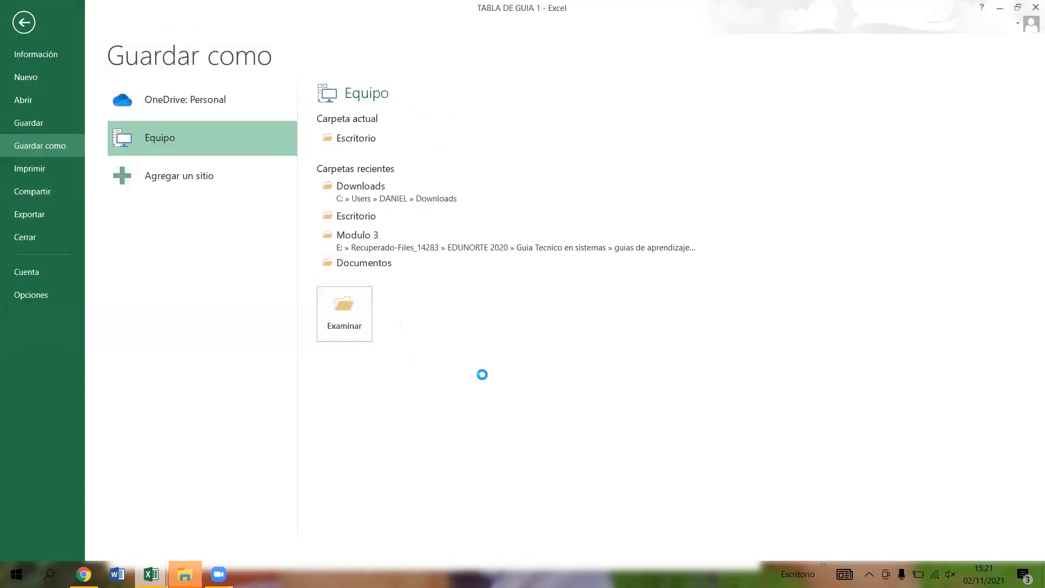
left_click(487, 421)
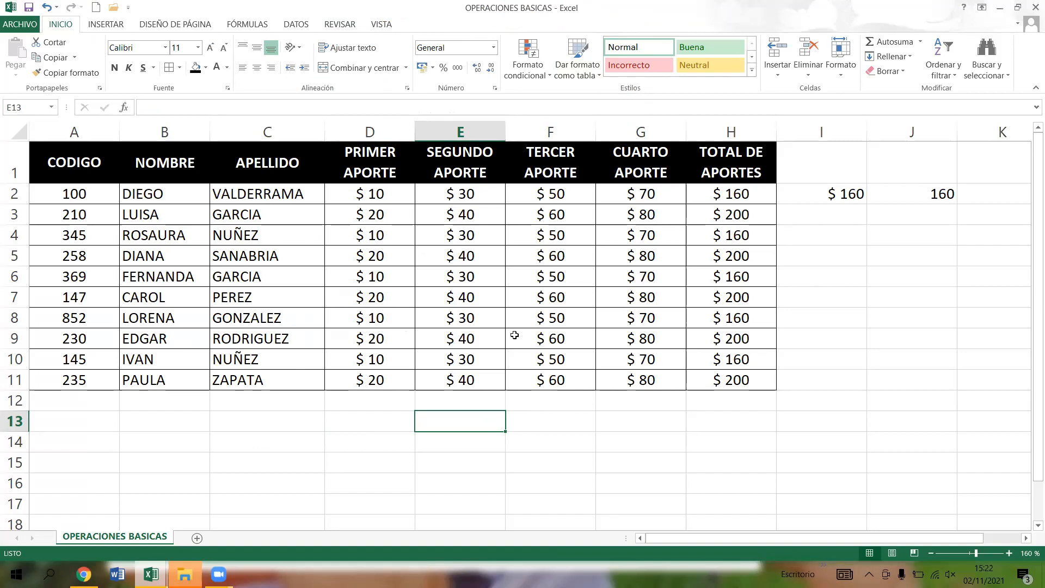
left_click(381, 278)
left_click(357, 240)
left_click(386, 195)
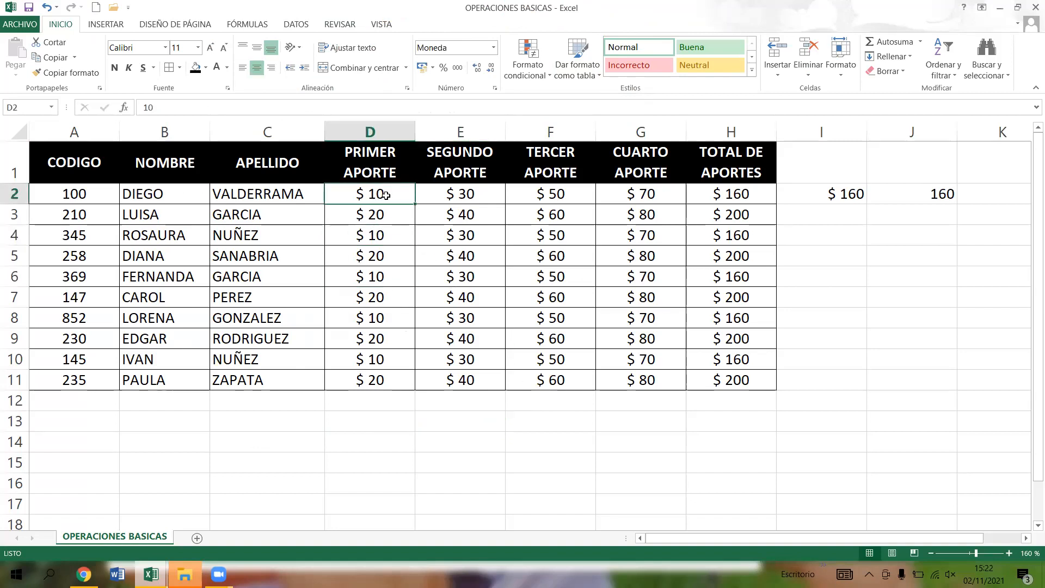